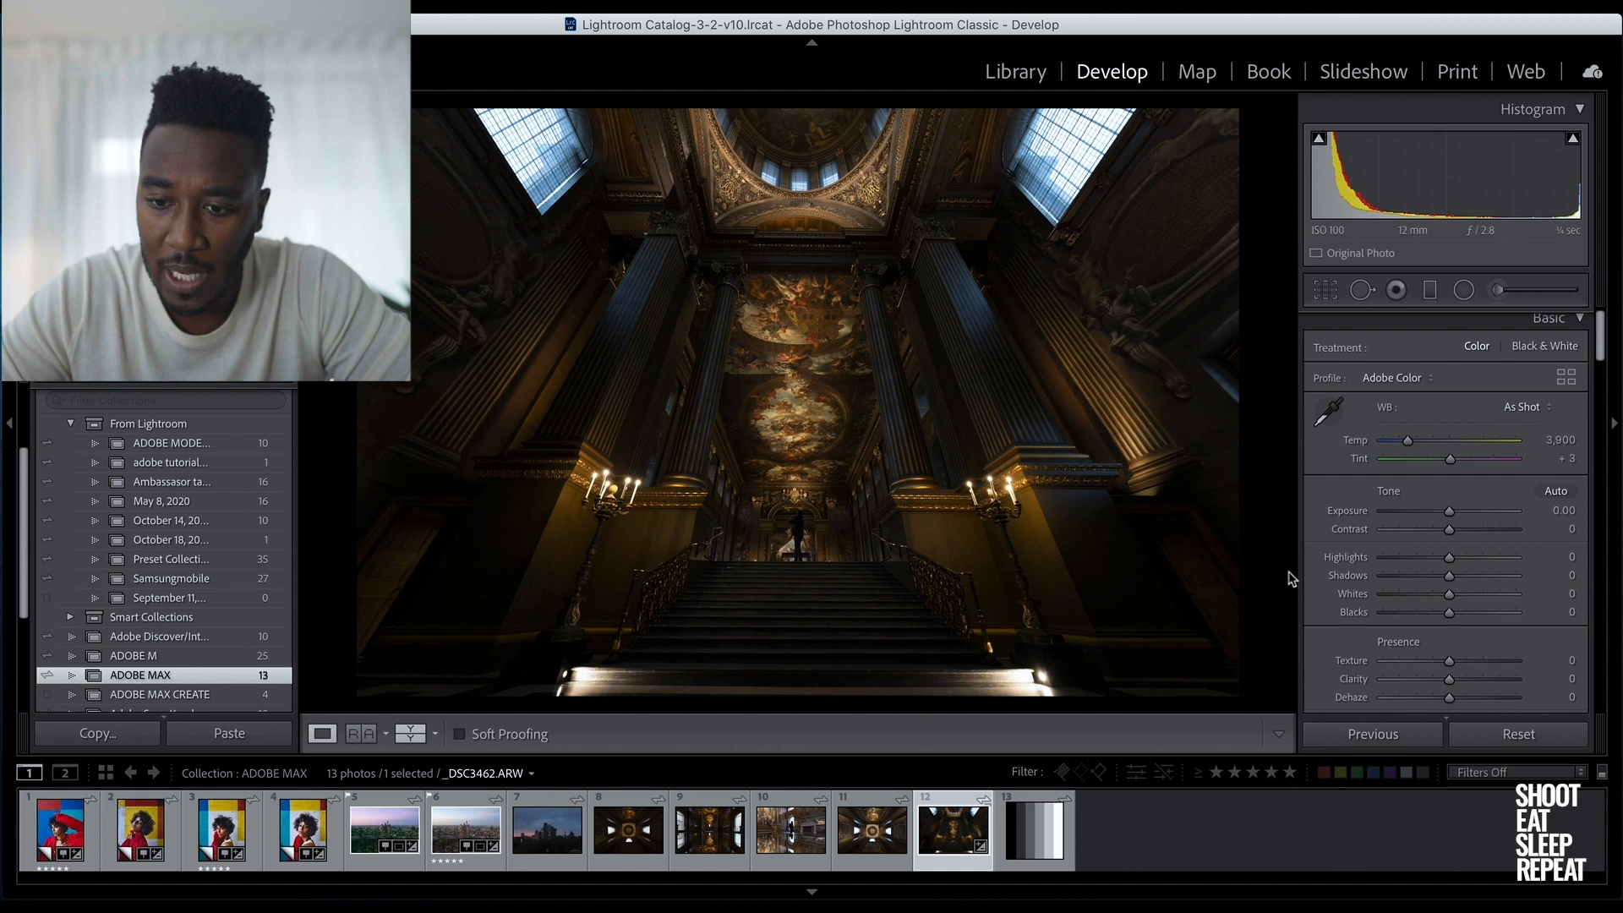
Look through the photo's develop settings from the basic adjustments down to the calibration controls
{"action": "scroll", "coordinate": [1453, 499], "scroll_direction": "down", "scroll_amount": 5}
{"action": "scroll", "coordinate": [1480, 496], "scroll_direction": "down", "scroll_amount": 10}
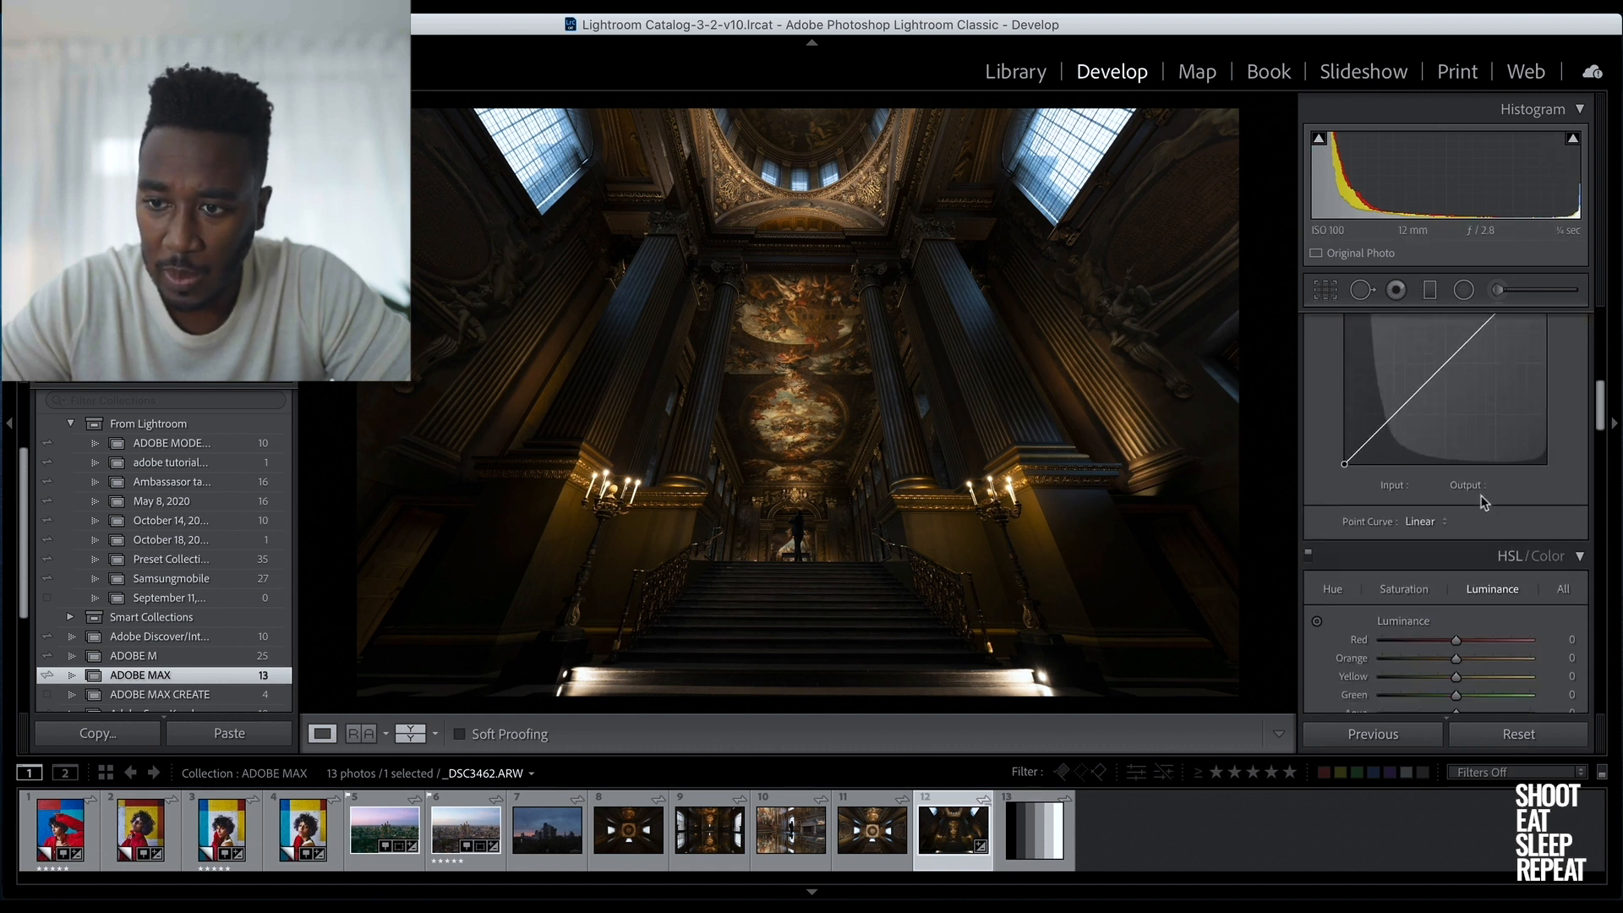
{"action": "scroll", "coordinate": [1484, 502], "scroll_direction": "down", "scroll_amount": 10}
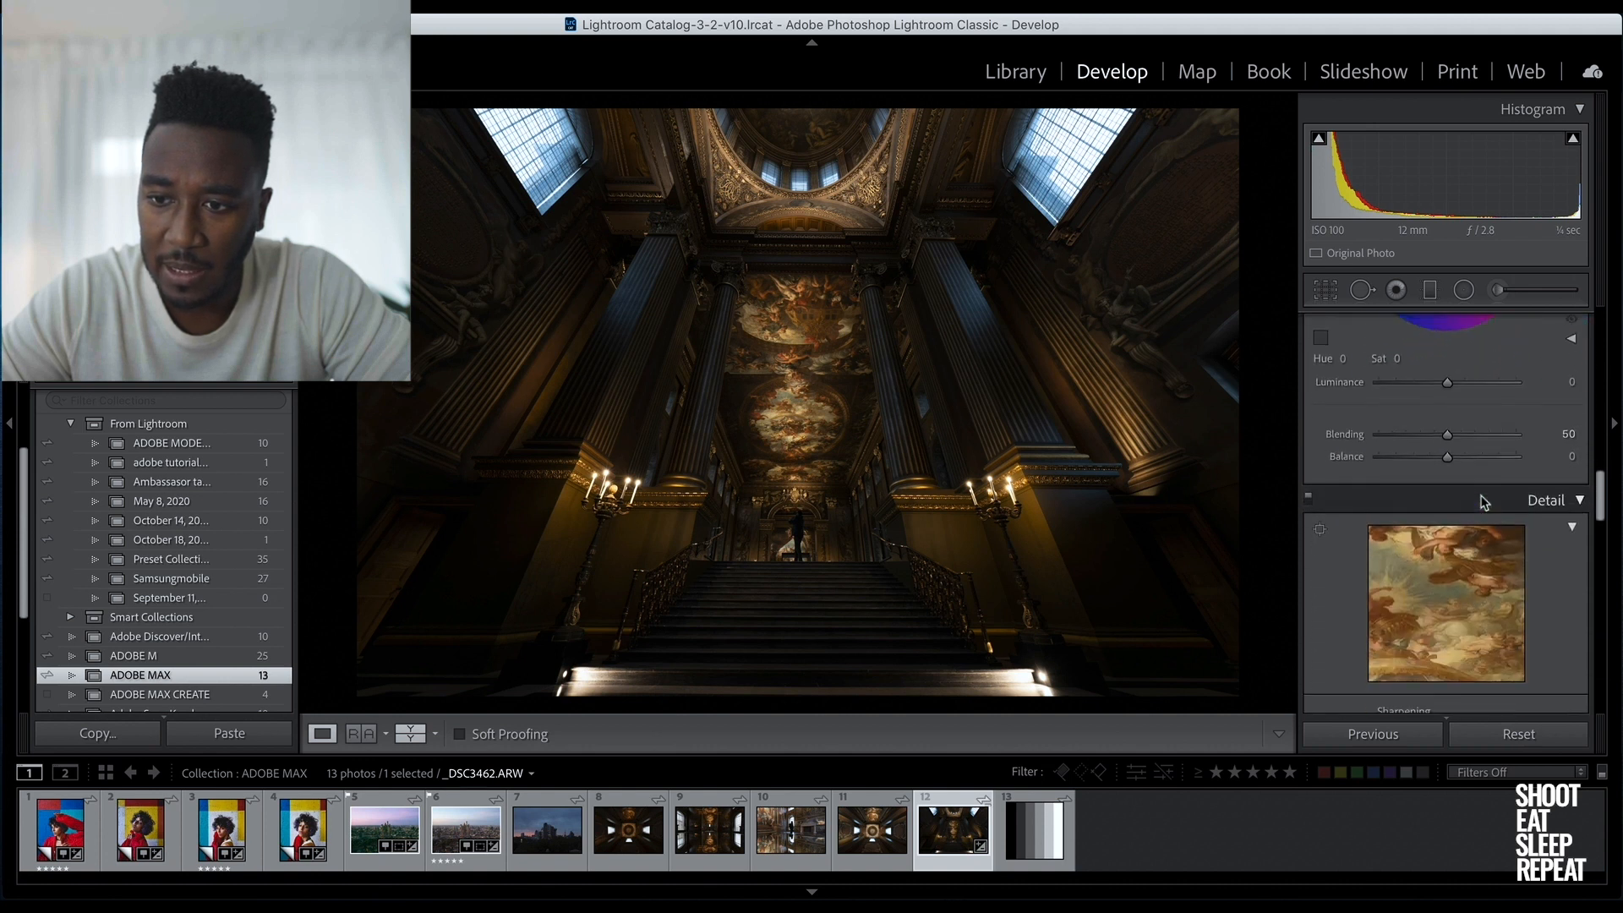
{"action": "scroll", "coordinate": [1482, 502], "scroll_direction": "down", "scroll_amount": 10}
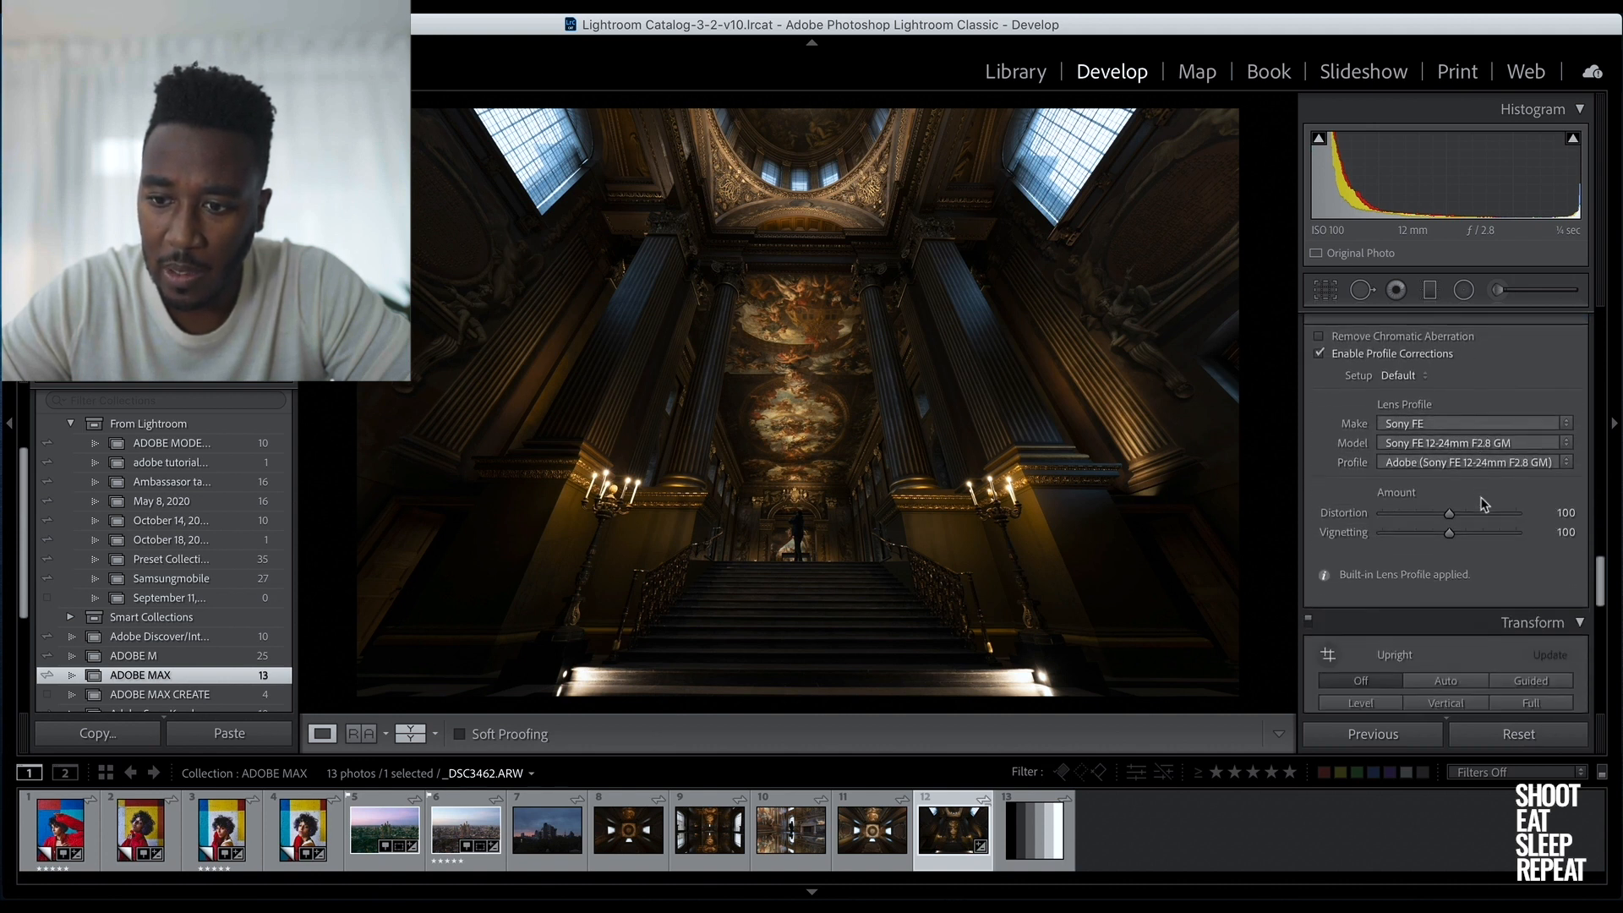
{"action": "scroll", "coordinate": [1482, 502], "scroll_direction": "down", "scroll_amount": 5}
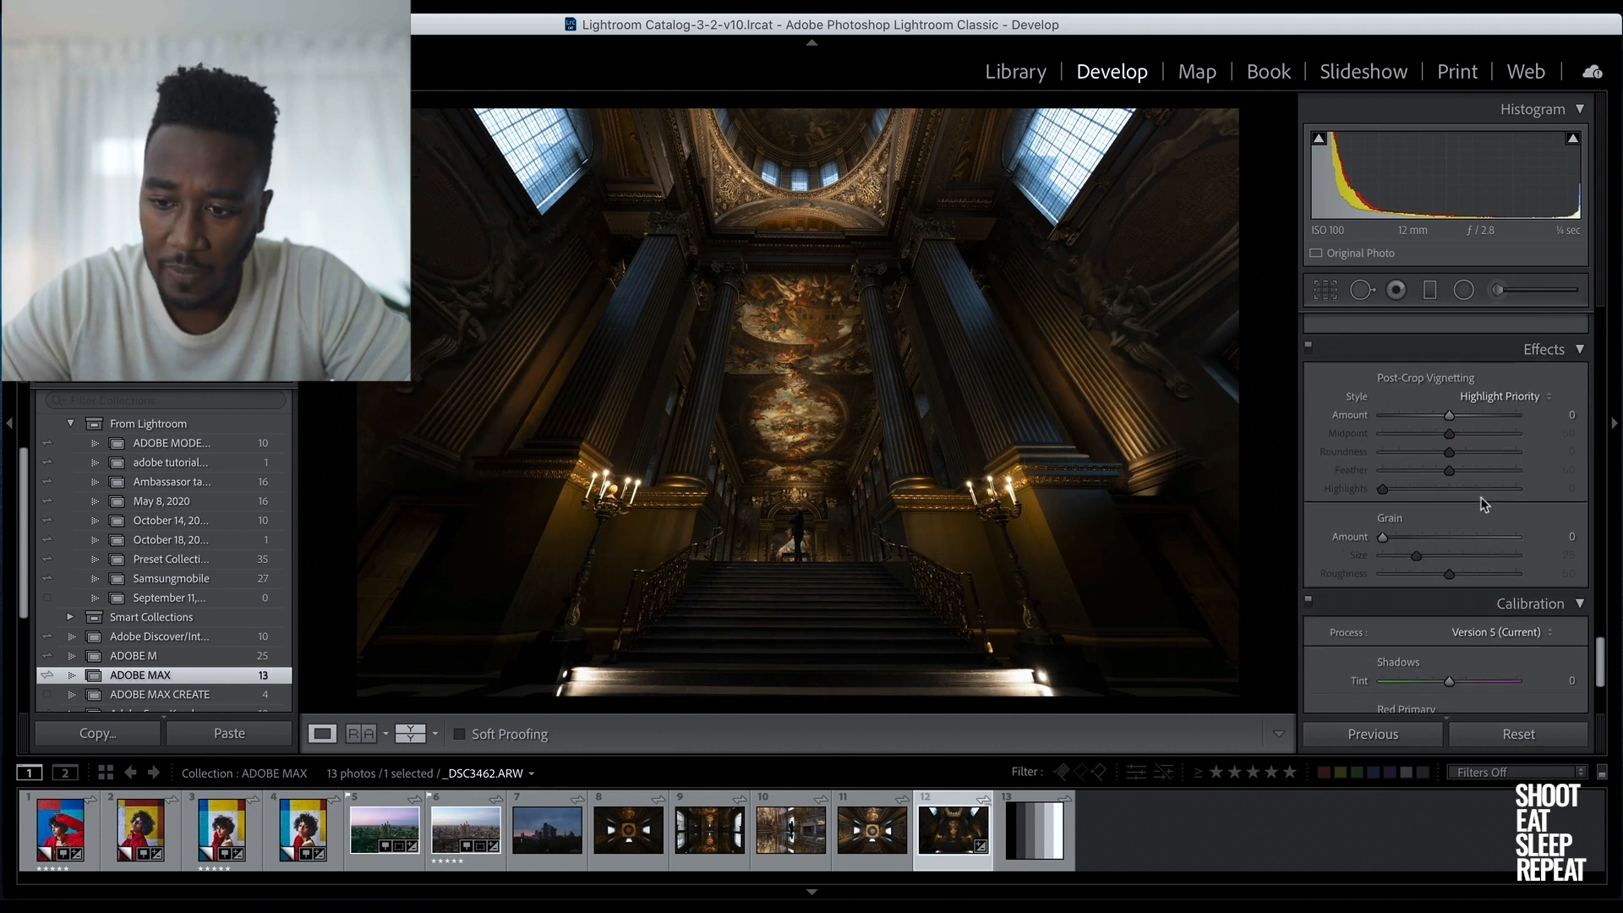
{"action": "scroll", "coordinate": [1484, 505], "scroll_direction": "up", "scroll_amount": 2}
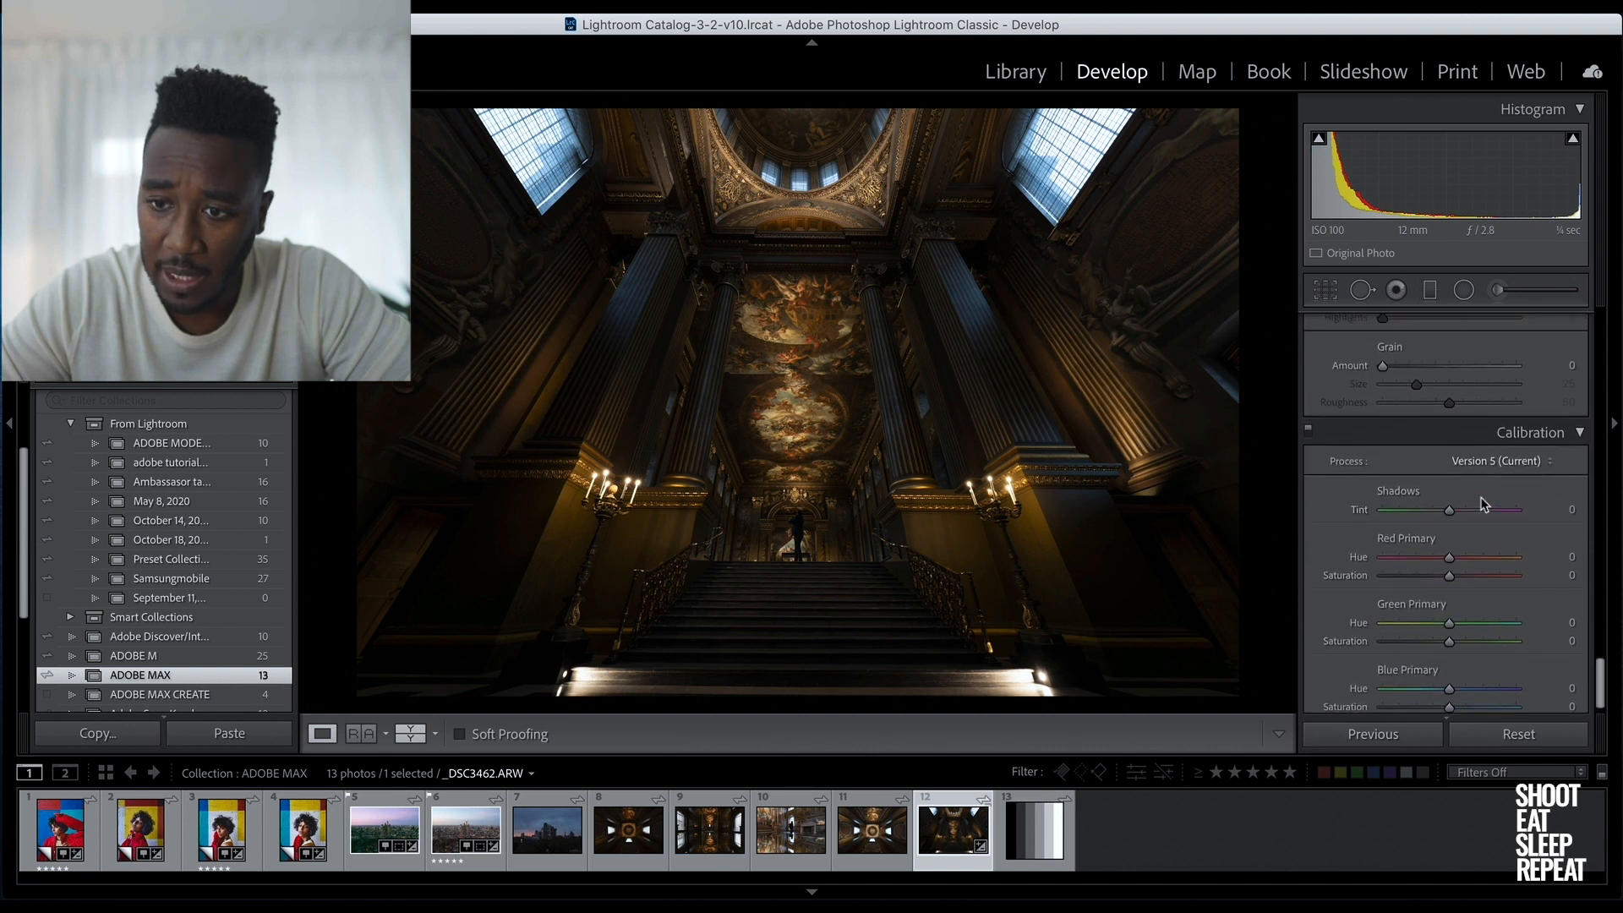
Level the photo with Guided Upright, using one horizontal guide between the windows' lower corners and another across the lower walls, and compare the correction off and on
{"action": "scroll", "coordinate": [1484, 504], "scroll_direction": "up", "scroll_amount": 2}
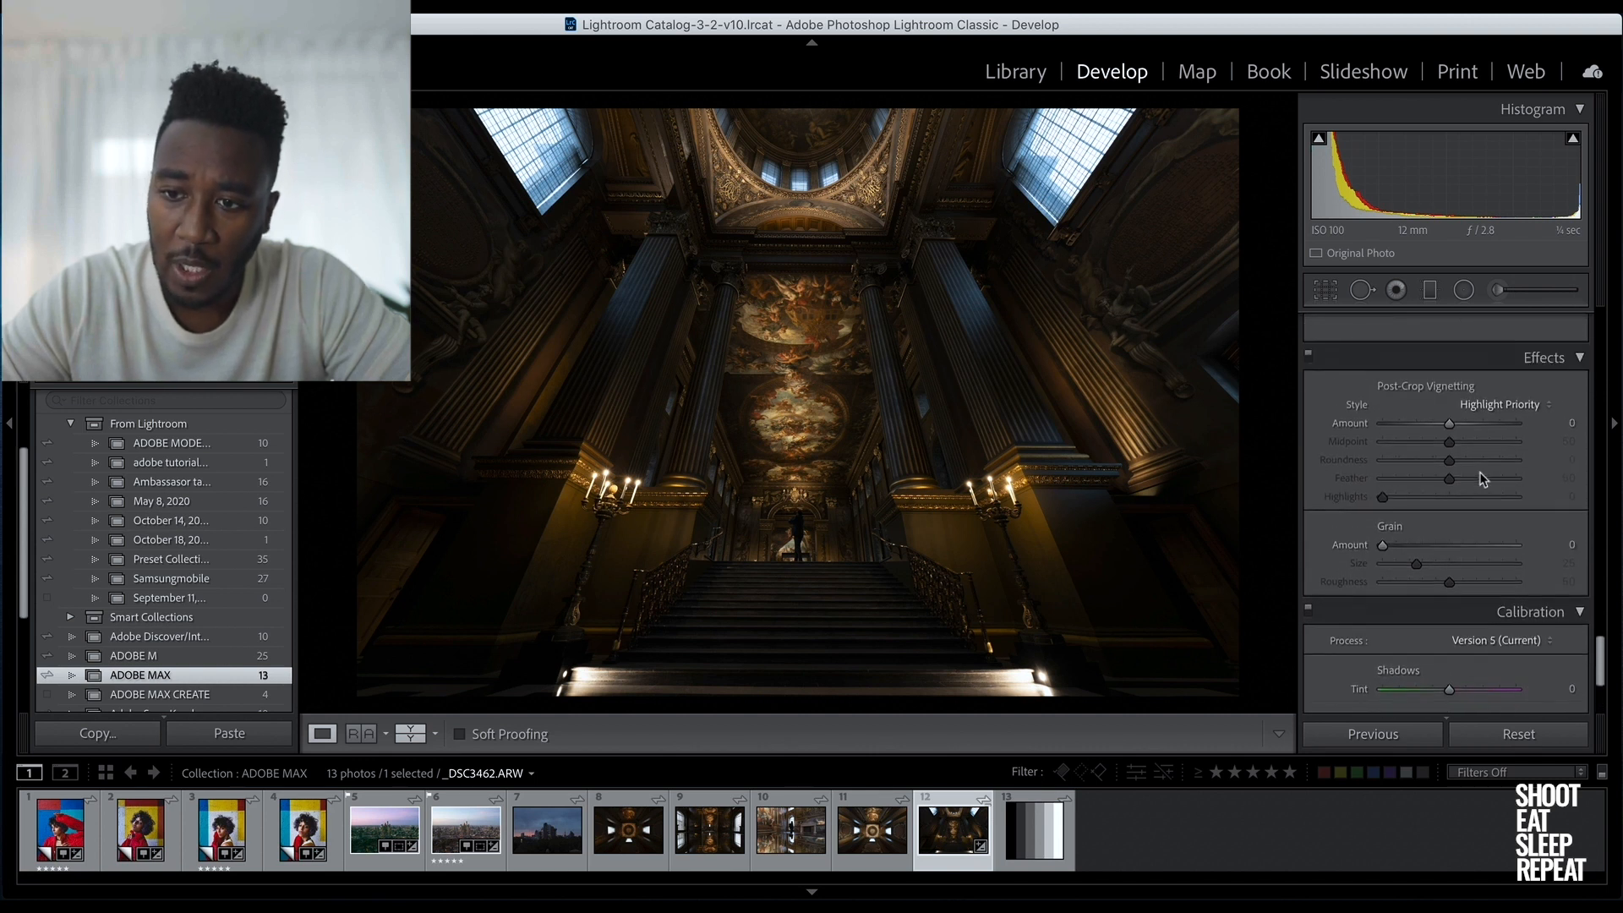
{"action": "scroll", "coordinate": [1480, 474], "scroll_direction": "up", "scroll_amount": 4}
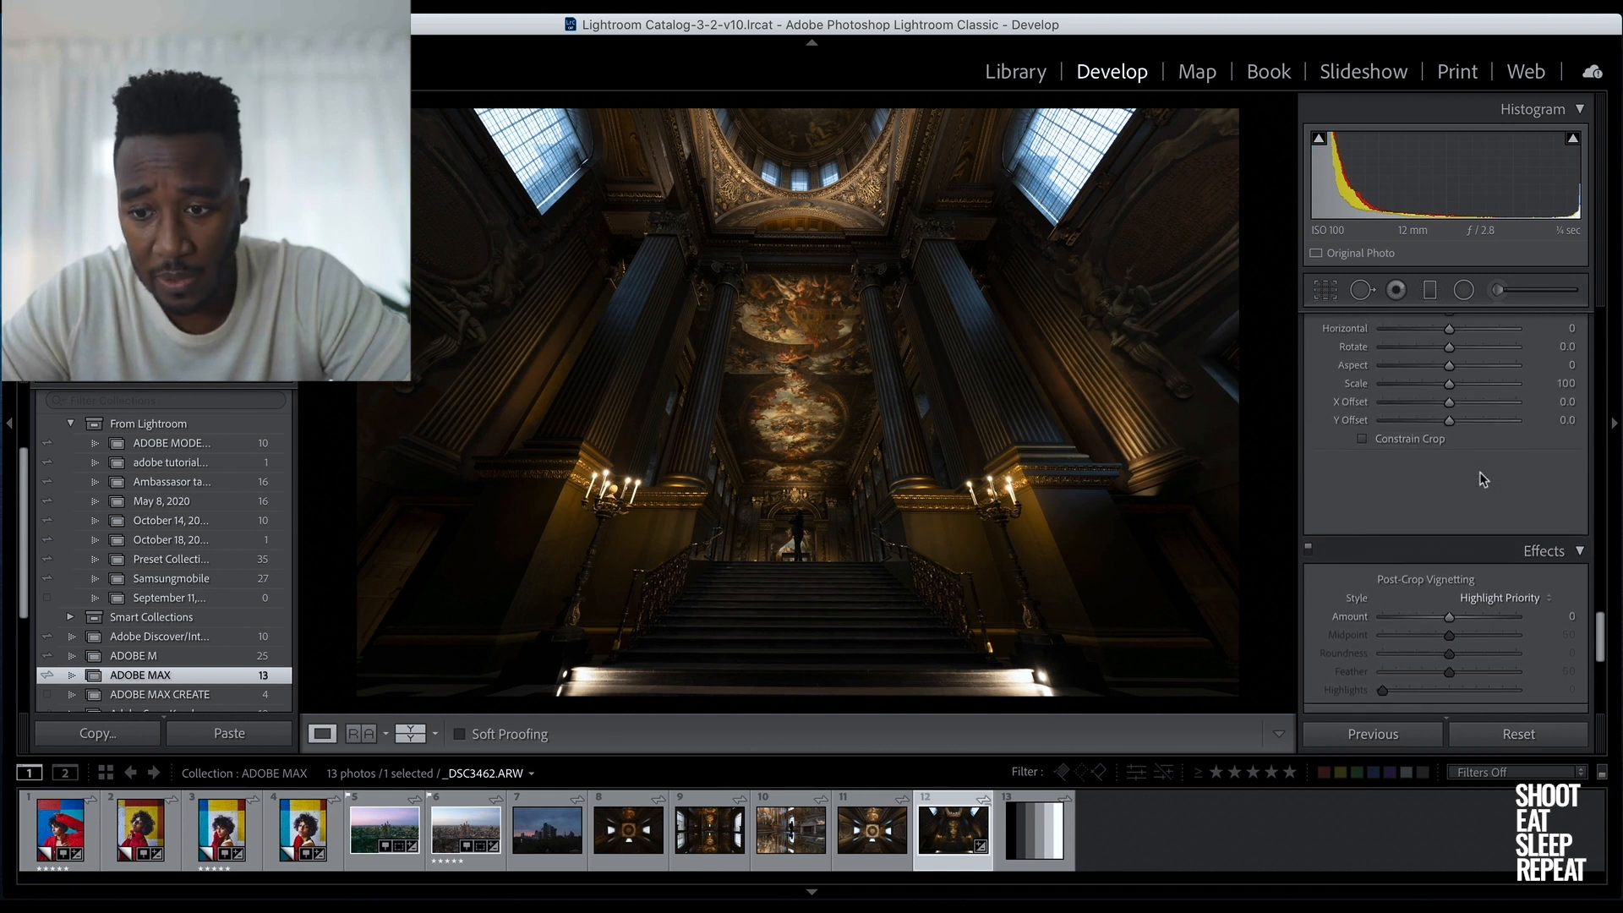
{"action": "scroll", "coordinate": [1480, 472], "scroll_direction": "up", "scroll_amount": 4}
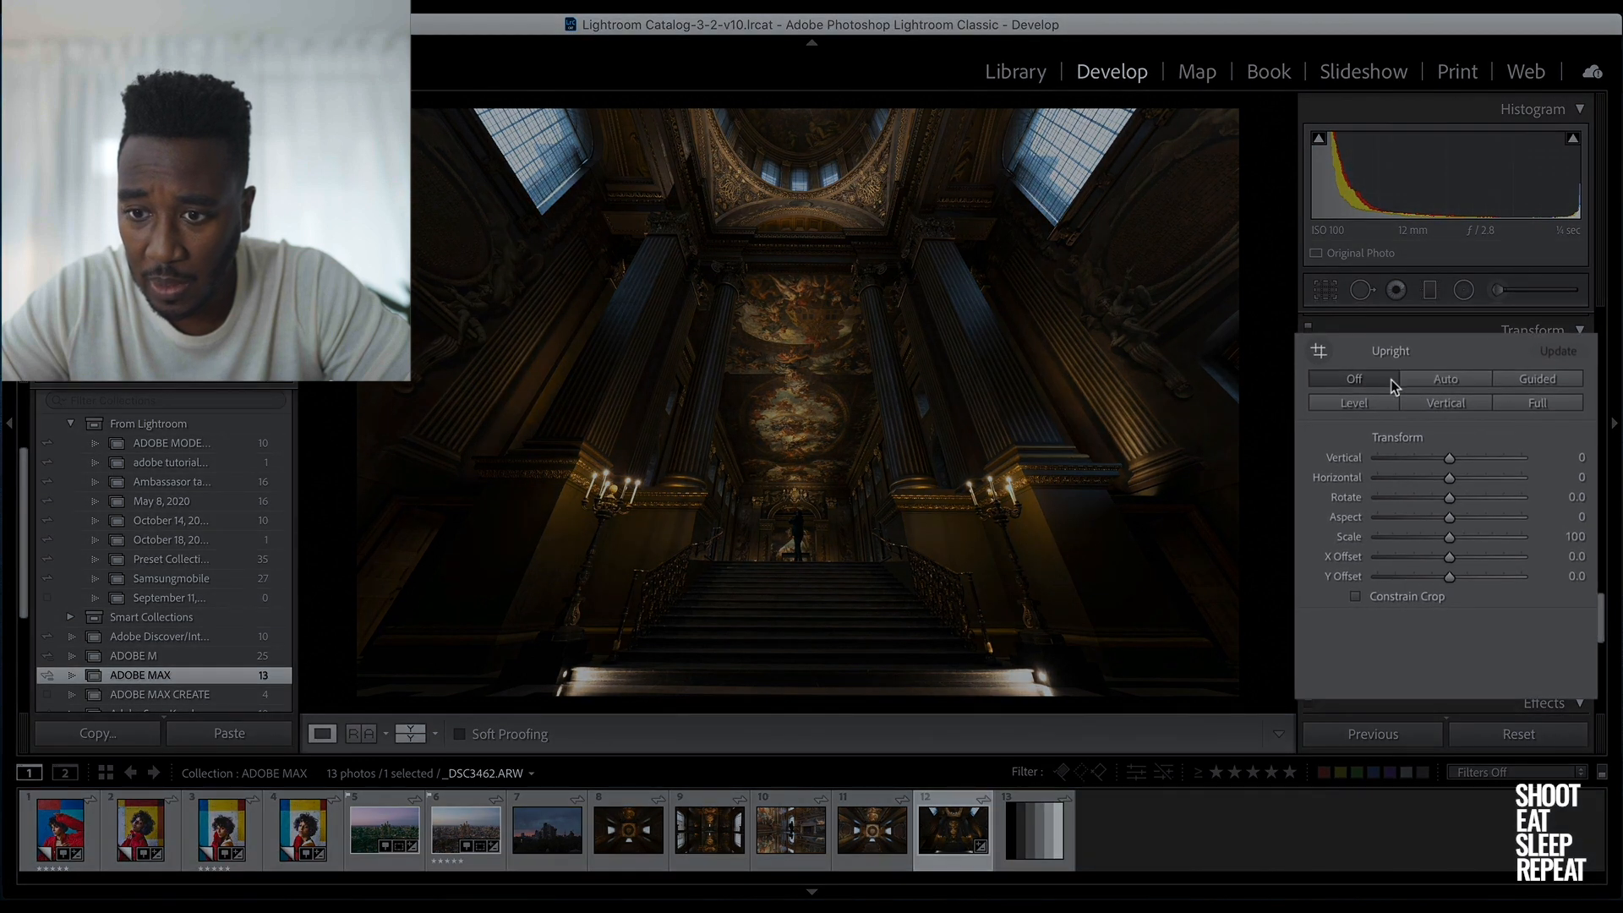
{"action": "left_click", "coordinate": [1528, 382]}
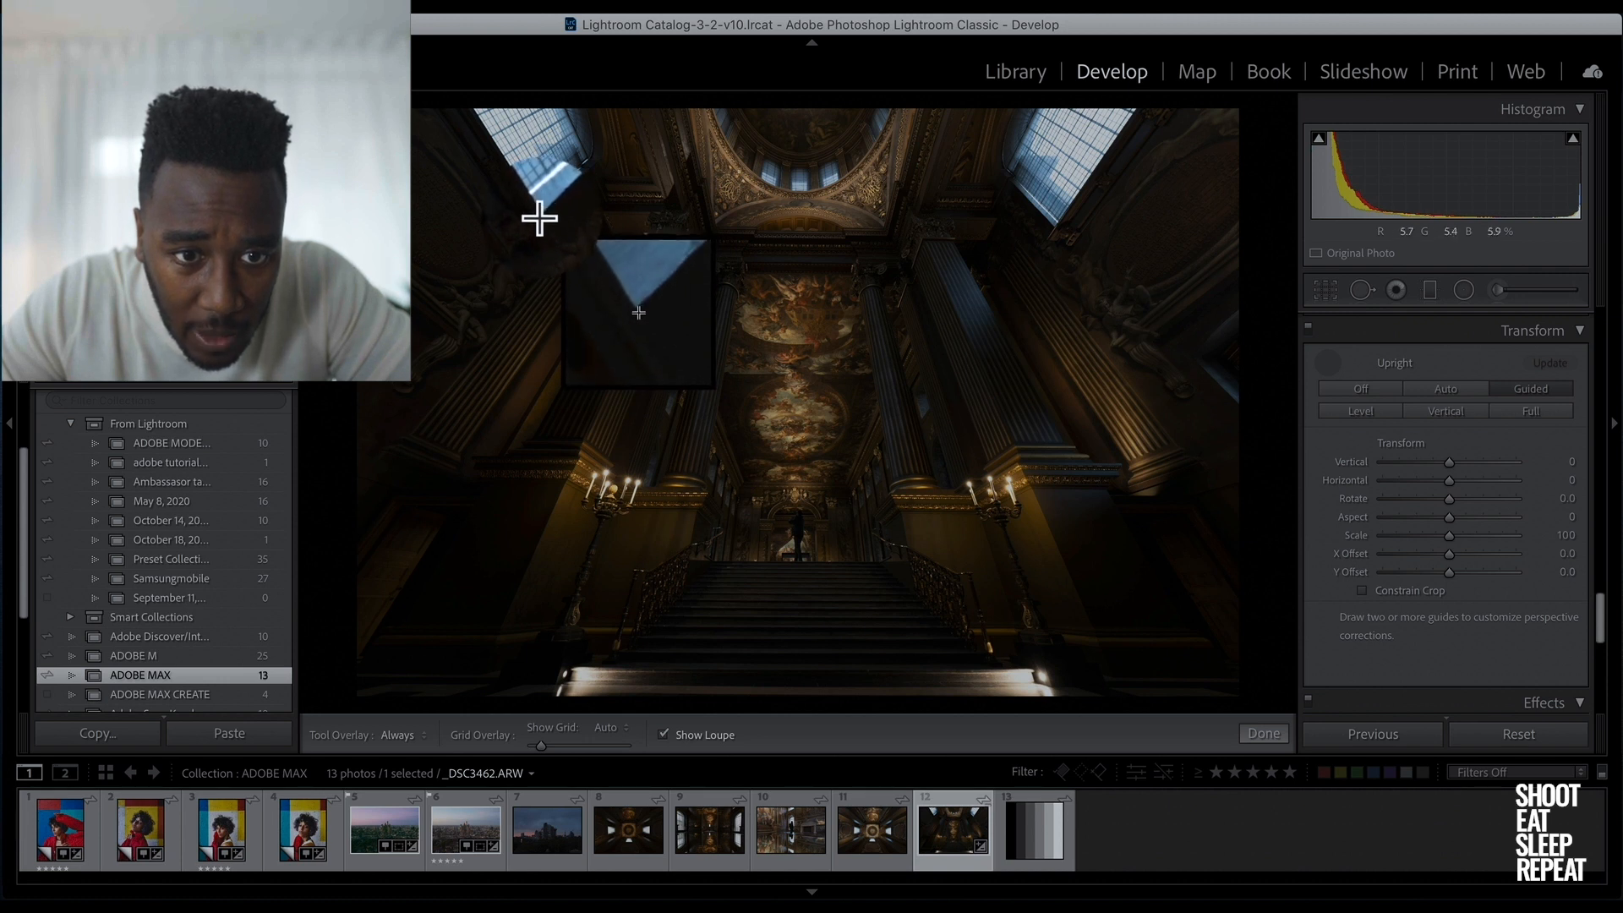
{"action": "left_click_drag", "start_coordinate": [541, 215], "coordinate": [1053, 227]}
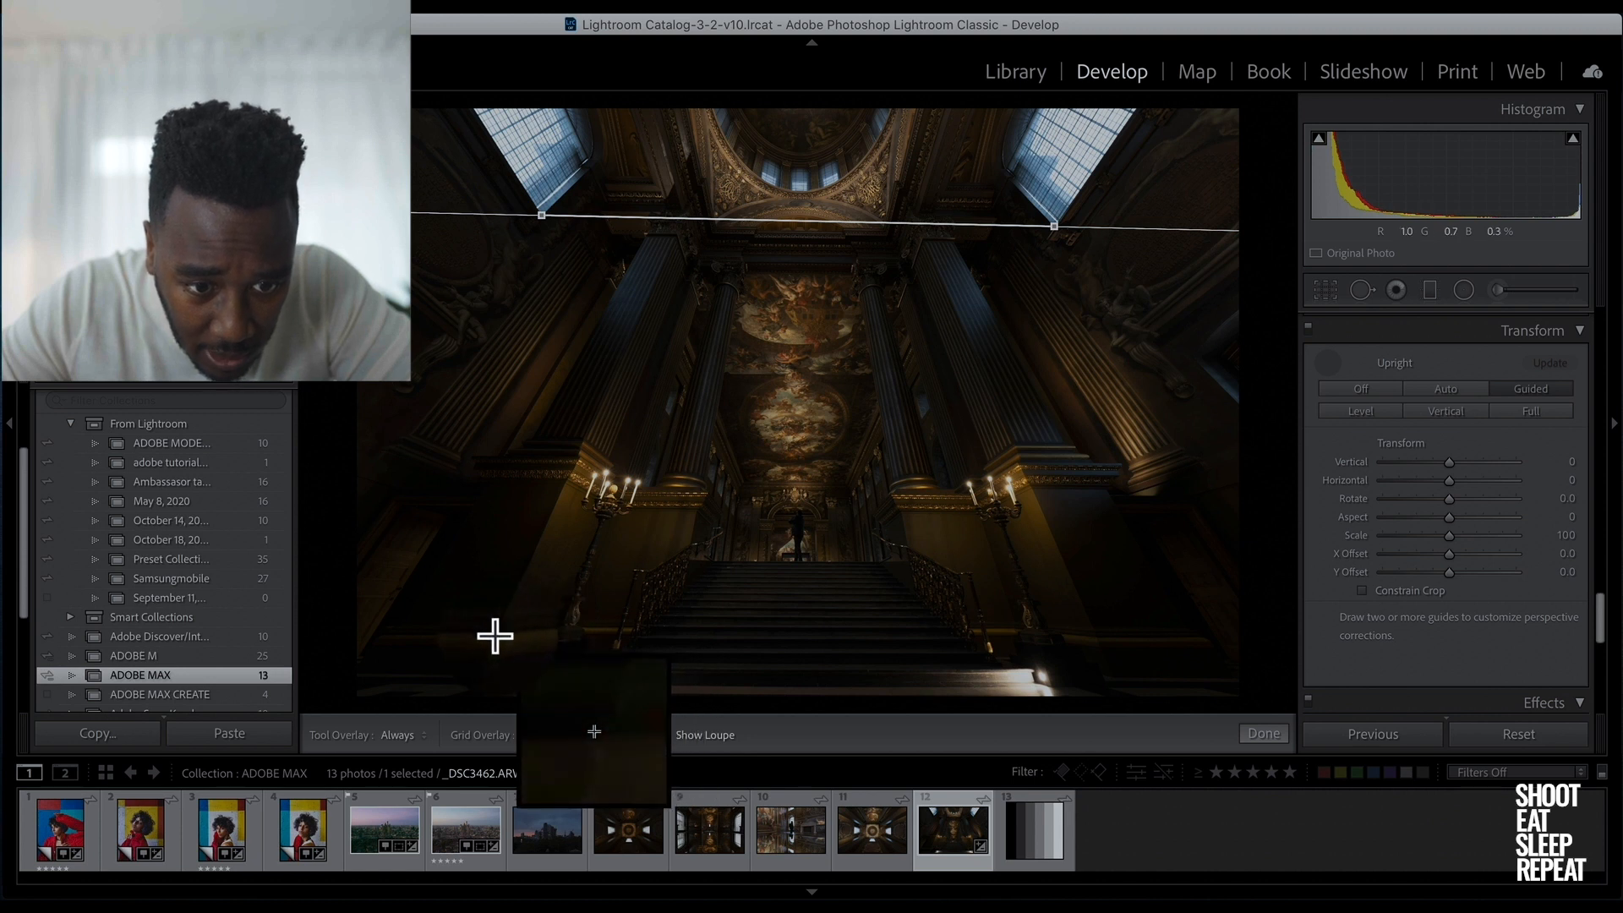
{"action": "mouse_move", "coordinate": [497, 634]}
{"action": "left_mouse_down"}
{"action": "mouse_move", "coordinate": [1039, 606]}
{"action": "mouse_move", "coordinate": [1096, 637]}
{"action": "left_mouse_up"}
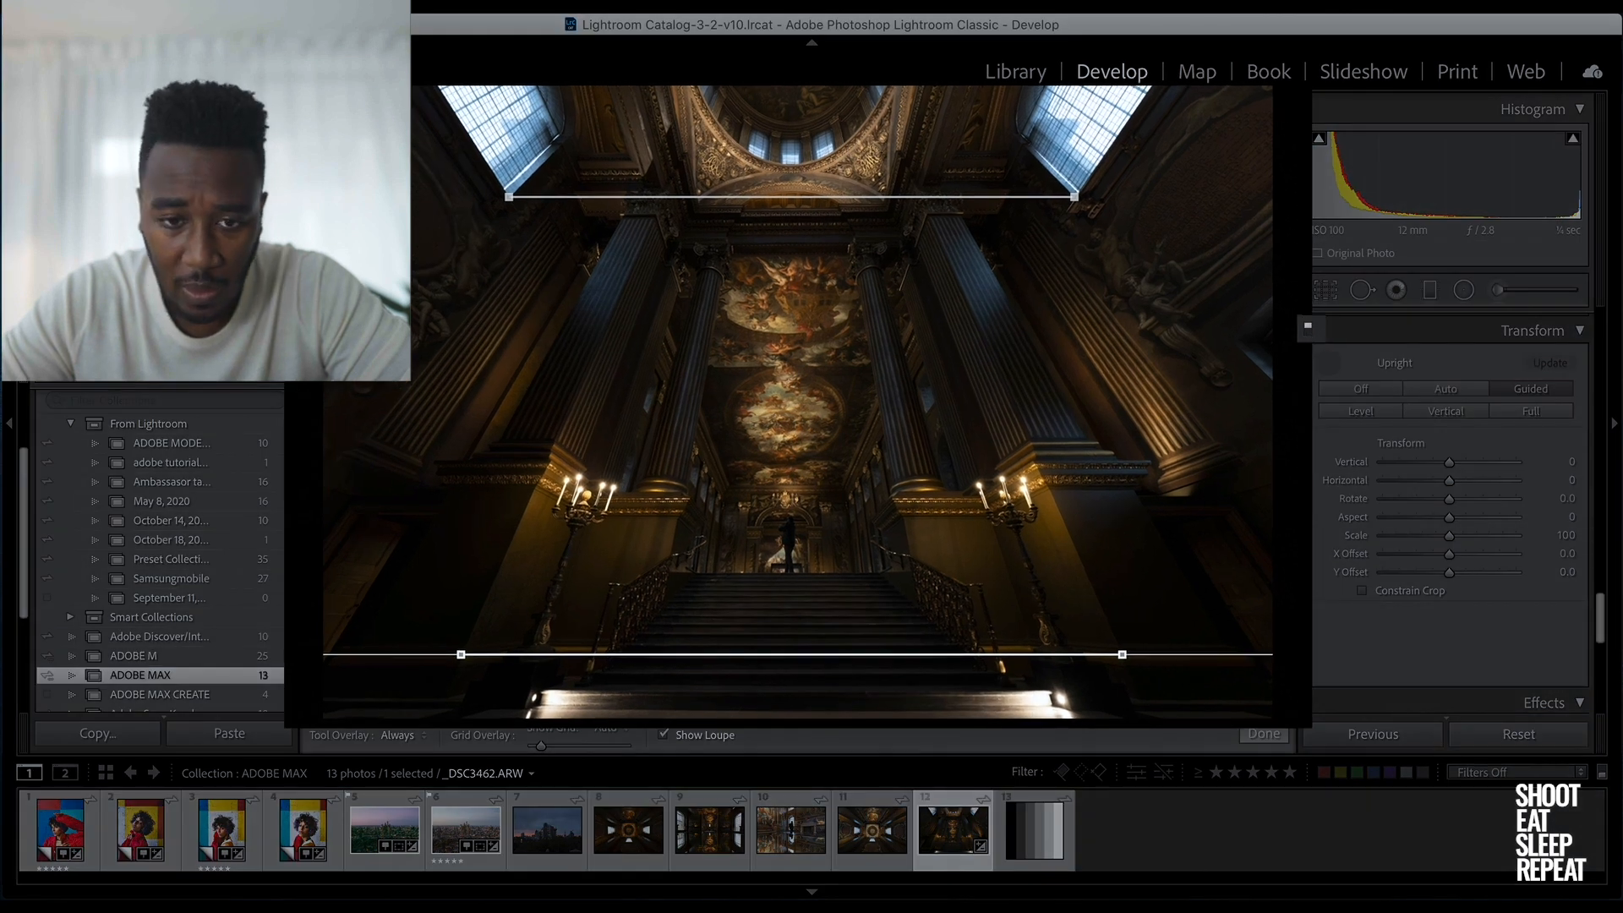
{"action": "left_click", "coordinate": [1308, 327]}
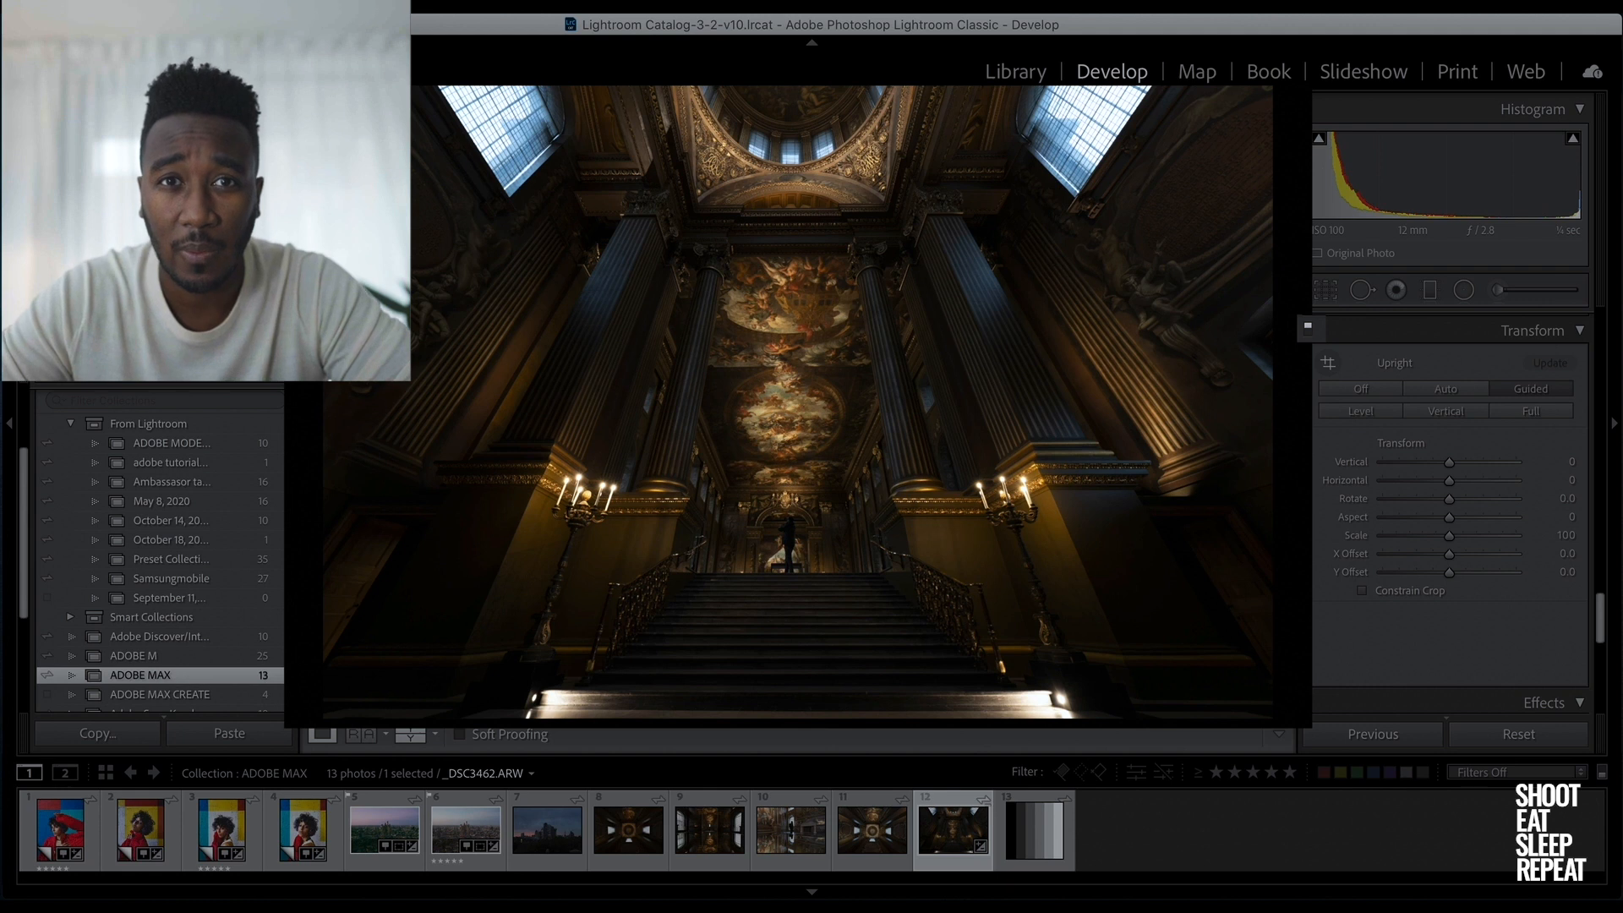
{"action": "left_click", "coordinate": [1309, 328]}
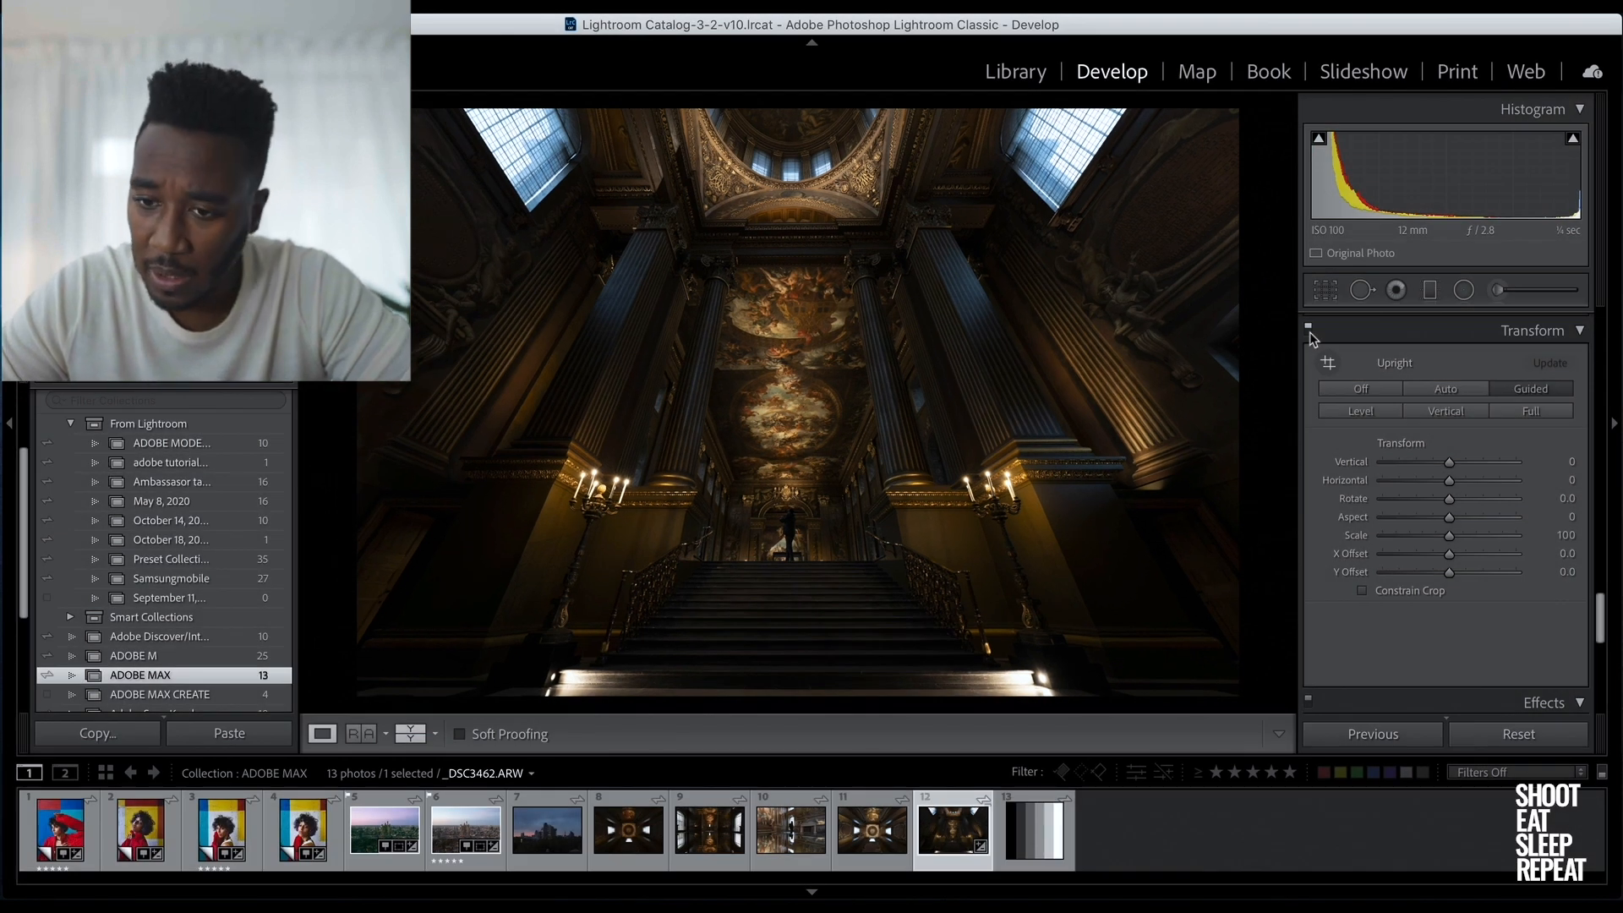
{"action": "left_click", "coordinate": [1577, 332]}
Enable Remove Chromatic Aberration in the lens corrections and set luminance noise reduction to 20
{"action": "scroll", "coordinate": [1384, 484], "scroll_direction": "up", "scroll_amount": 2}
{"action": "scroll", "coordinate": [1384, 484], "scroll_direction": "up", "scroll_amount": 3}
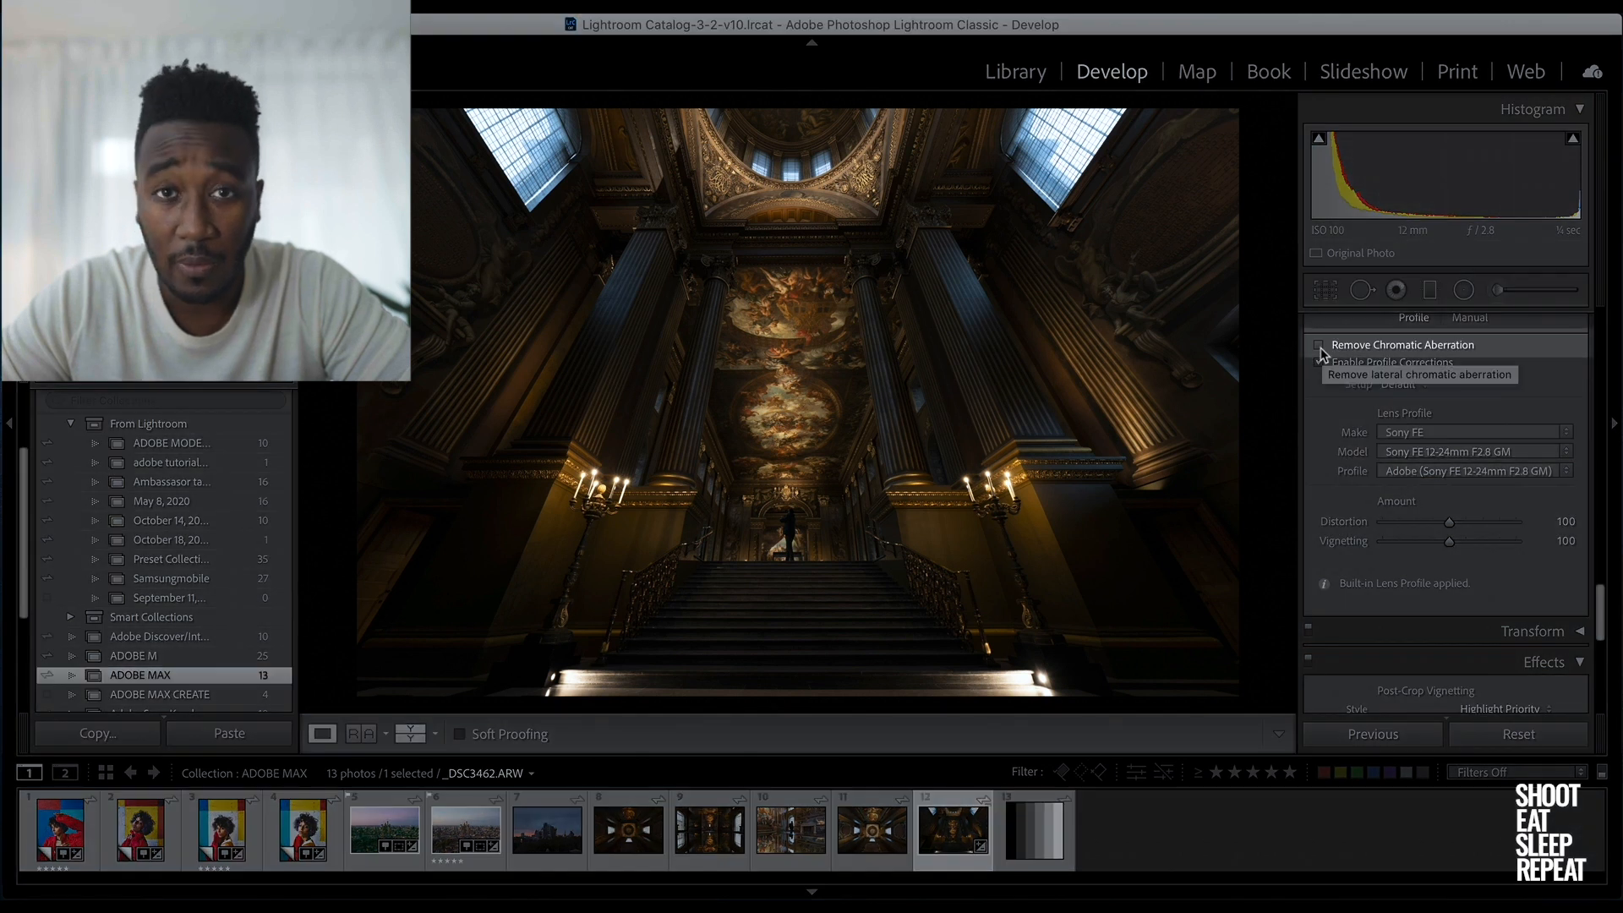
{"action": "left_click", "coordinate": [1318, 347]}
{"action": "scroll", "coordinate": [1352, 439], "scroll_direction": "up", "scroll_amount": 5}
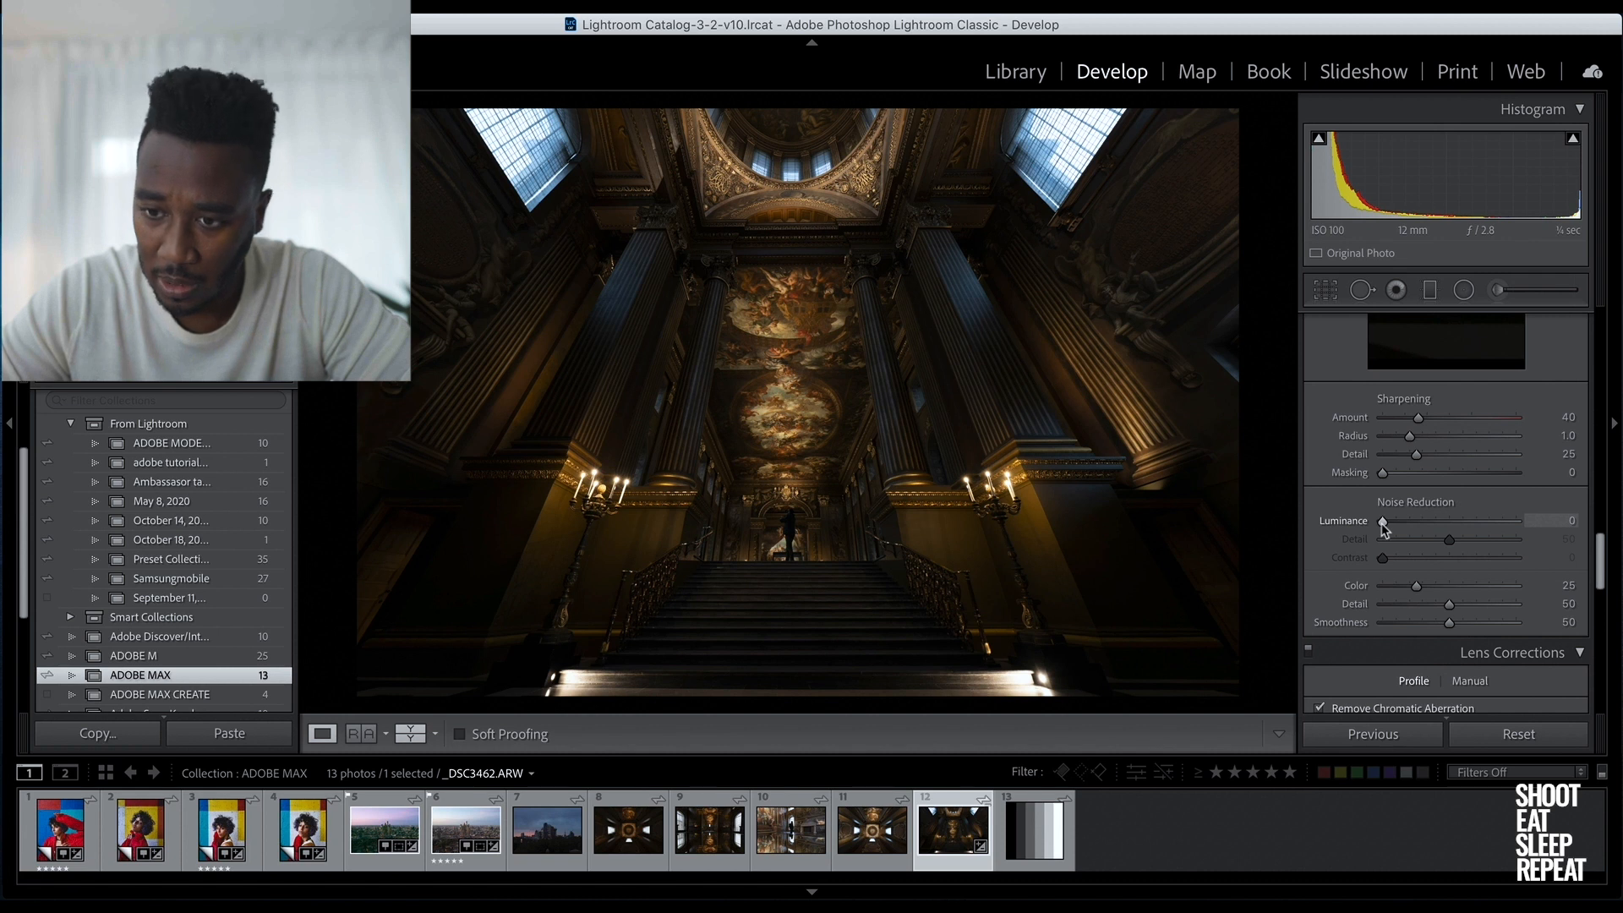
{"action": "left_click_drag", "start_coordinate": [1383, 521], "coordinate": [1410, 522]}
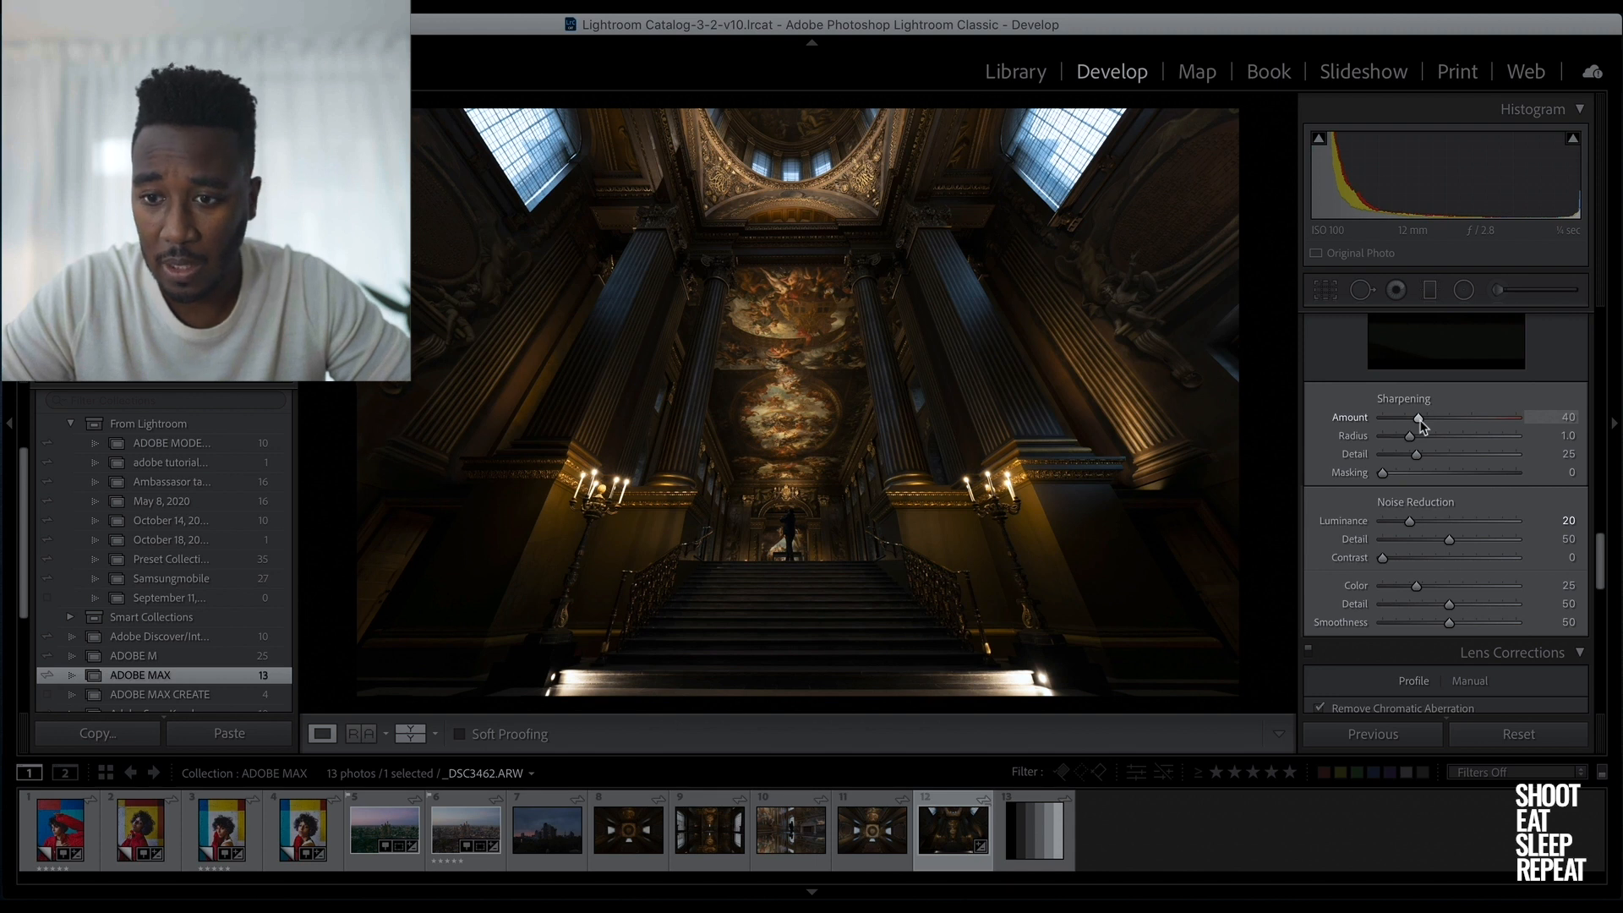
Sharpen the photo with an amount of 100, a radius of 0.8 and a detail of 40
{"action": "left_click_drag", "start_coordinate": [1421, 420], "coordinate": [1455, 416]}
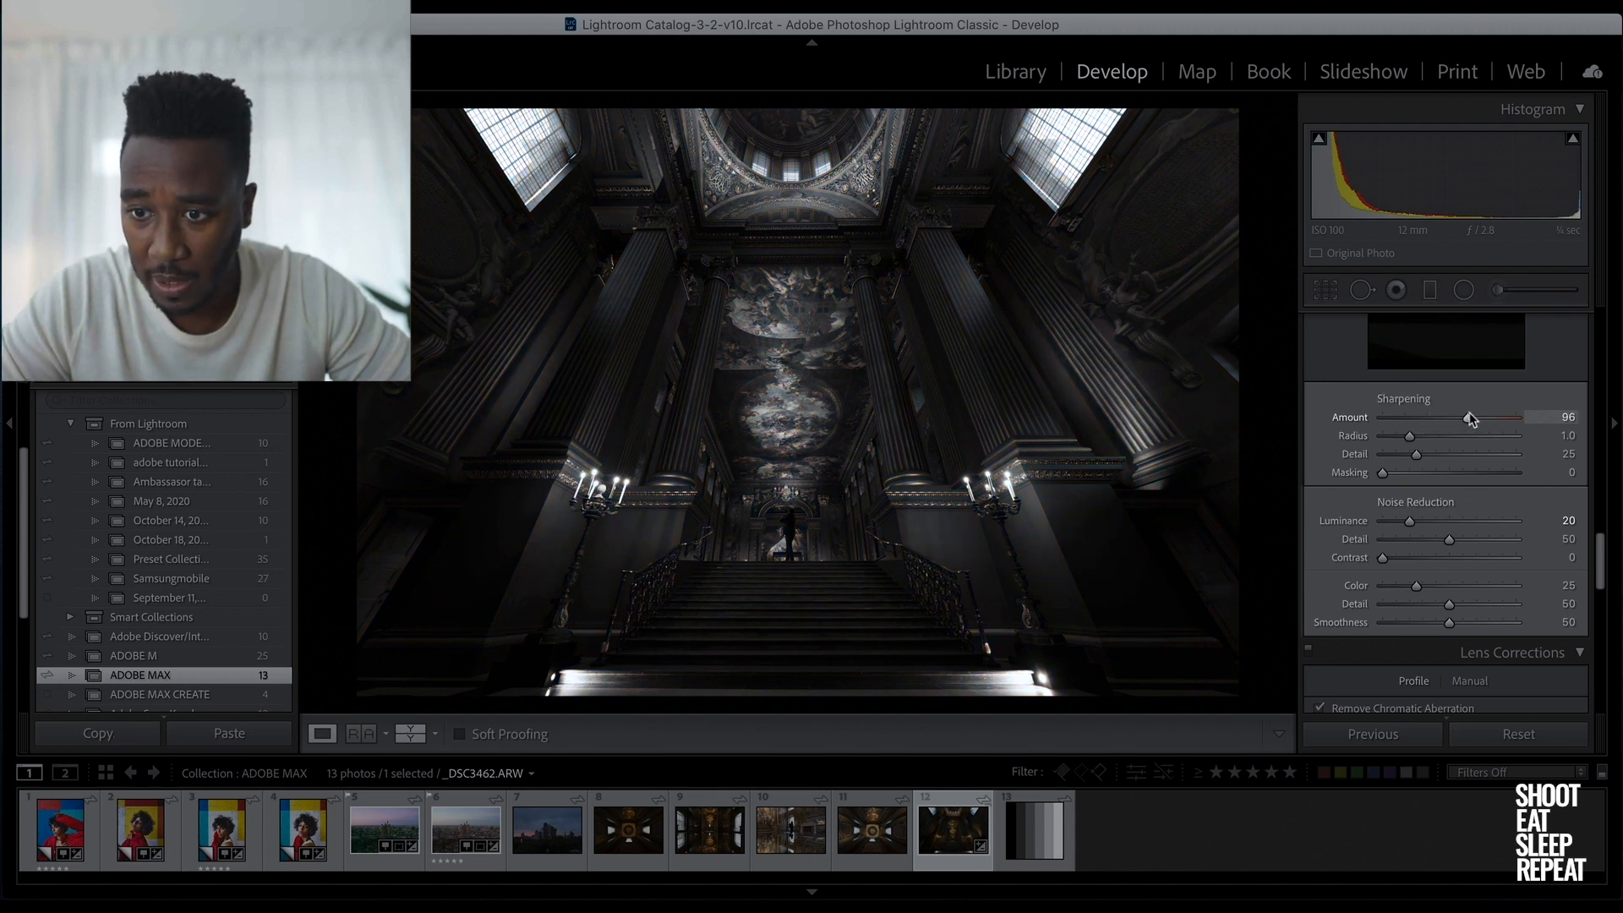
{"action": "left_click_drag", "start_coordinate": [1473, 413], "coordinate": [1473, 413]}
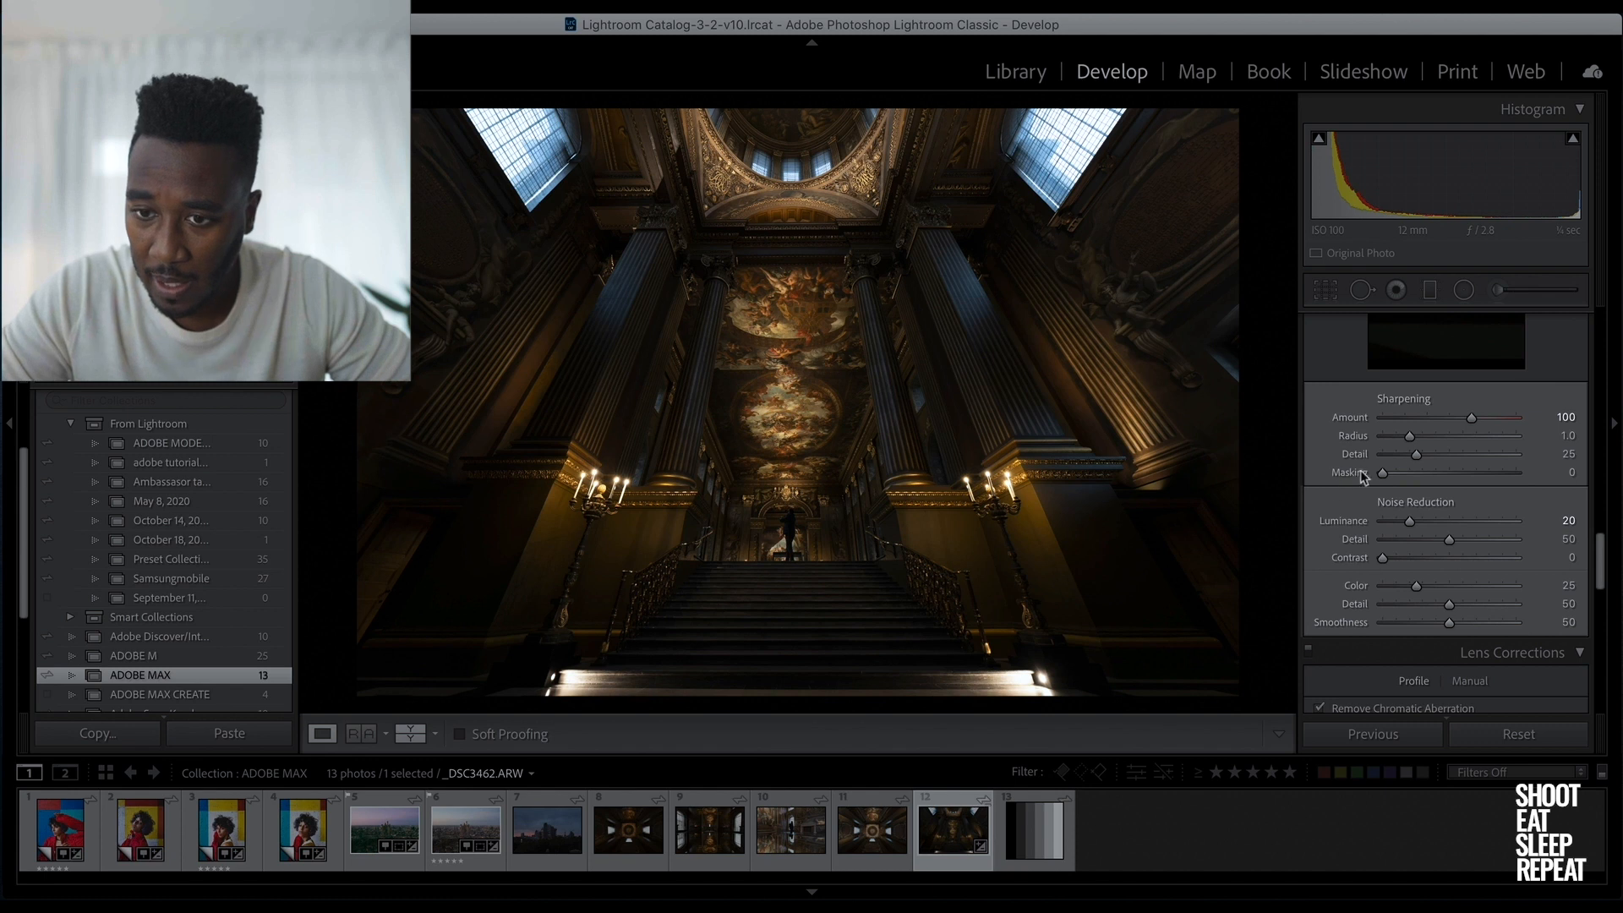
{"action": "left_click_drag", "start_coordinate": [1408, 438], "coordinate": [1401, 440]}
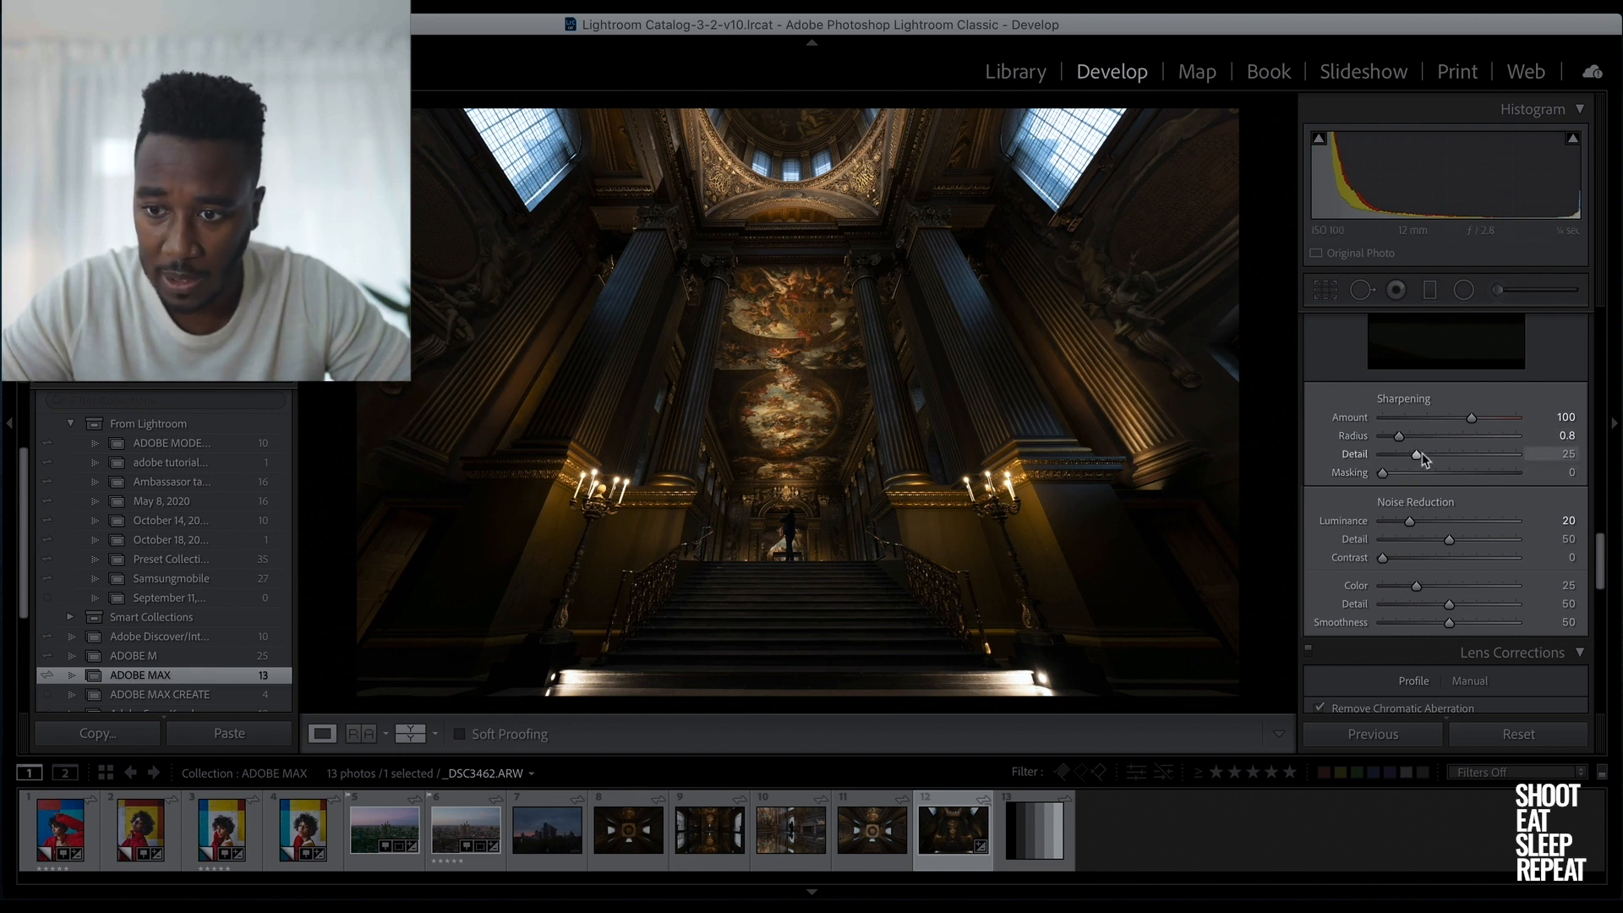
{"action": "left_click_drag", "start_coordinate": [1415, 457], "coordinate": [1436, 460]}
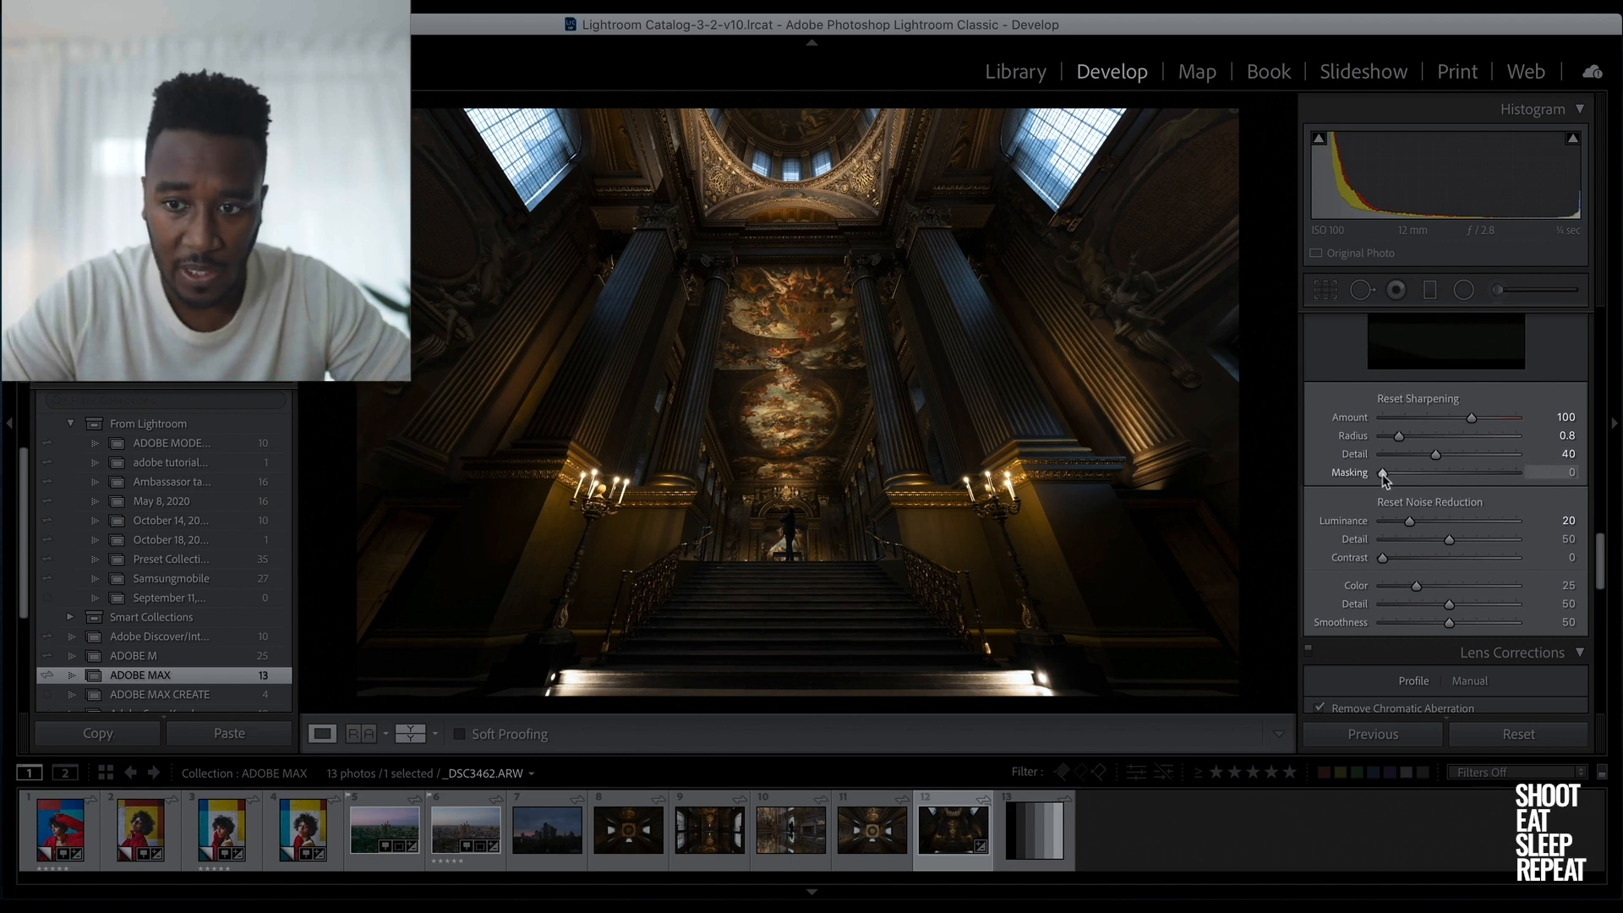
Set the sharpening masking to 50 while previewing the edge mask
{"action": "left_click", "coordinate": [1383, 473], "text": "alt"}
{"action": "left_click_drag", "start_coordinate": [1383, 474], "coordinate": [1461, 475]}
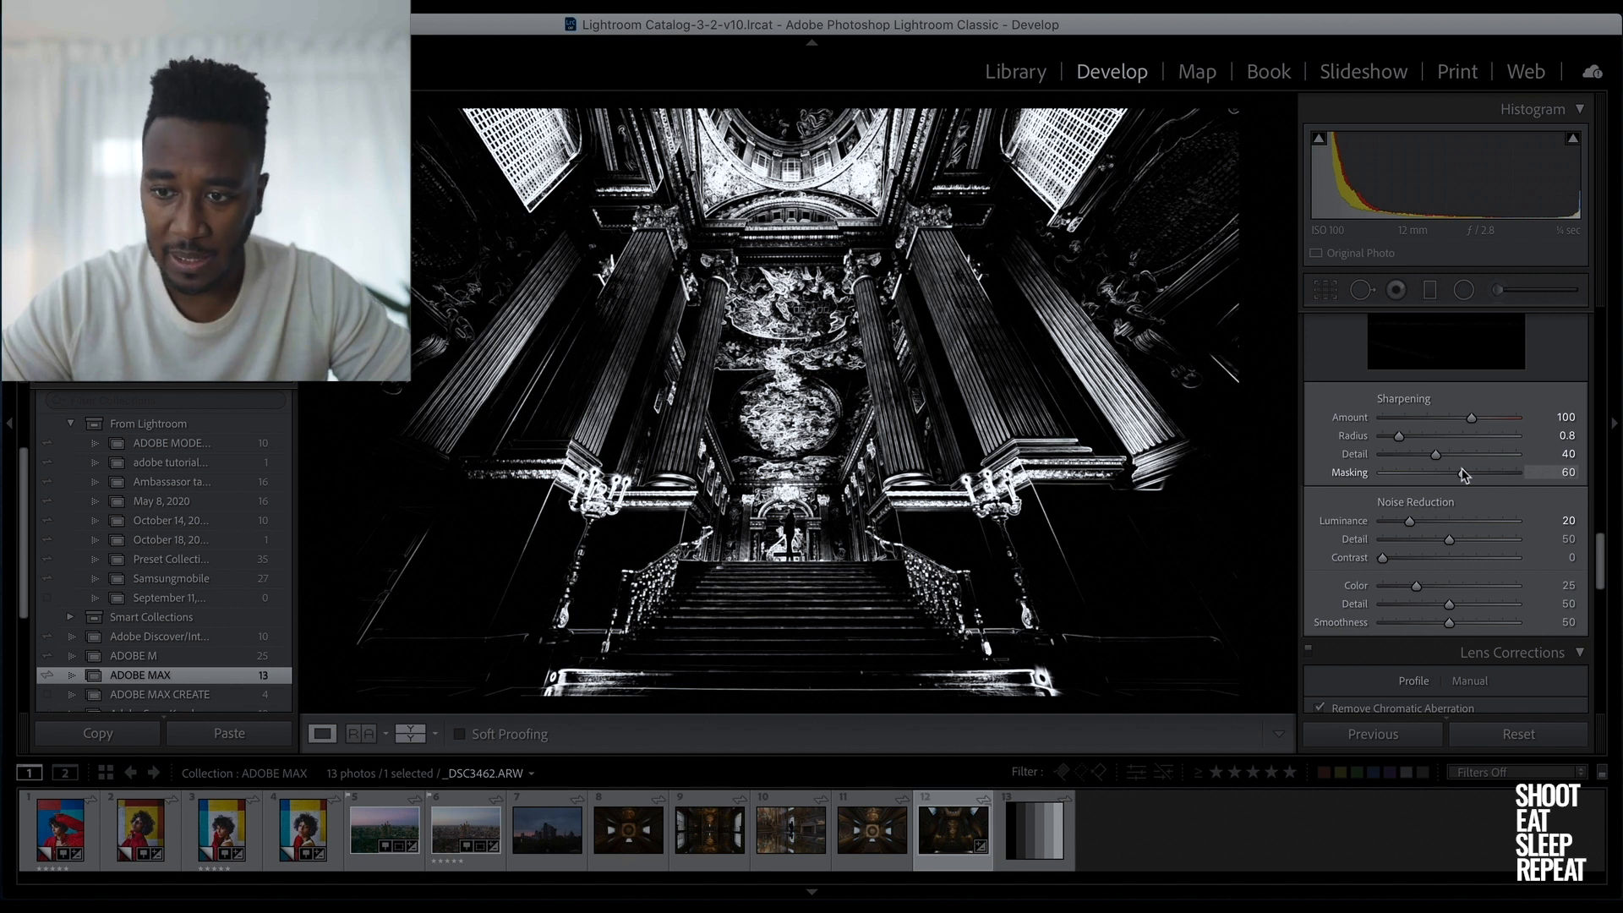
{"action": "left_click_drag", "start_coordinate": [1464, 472], "coordinate": [1478, 470]}
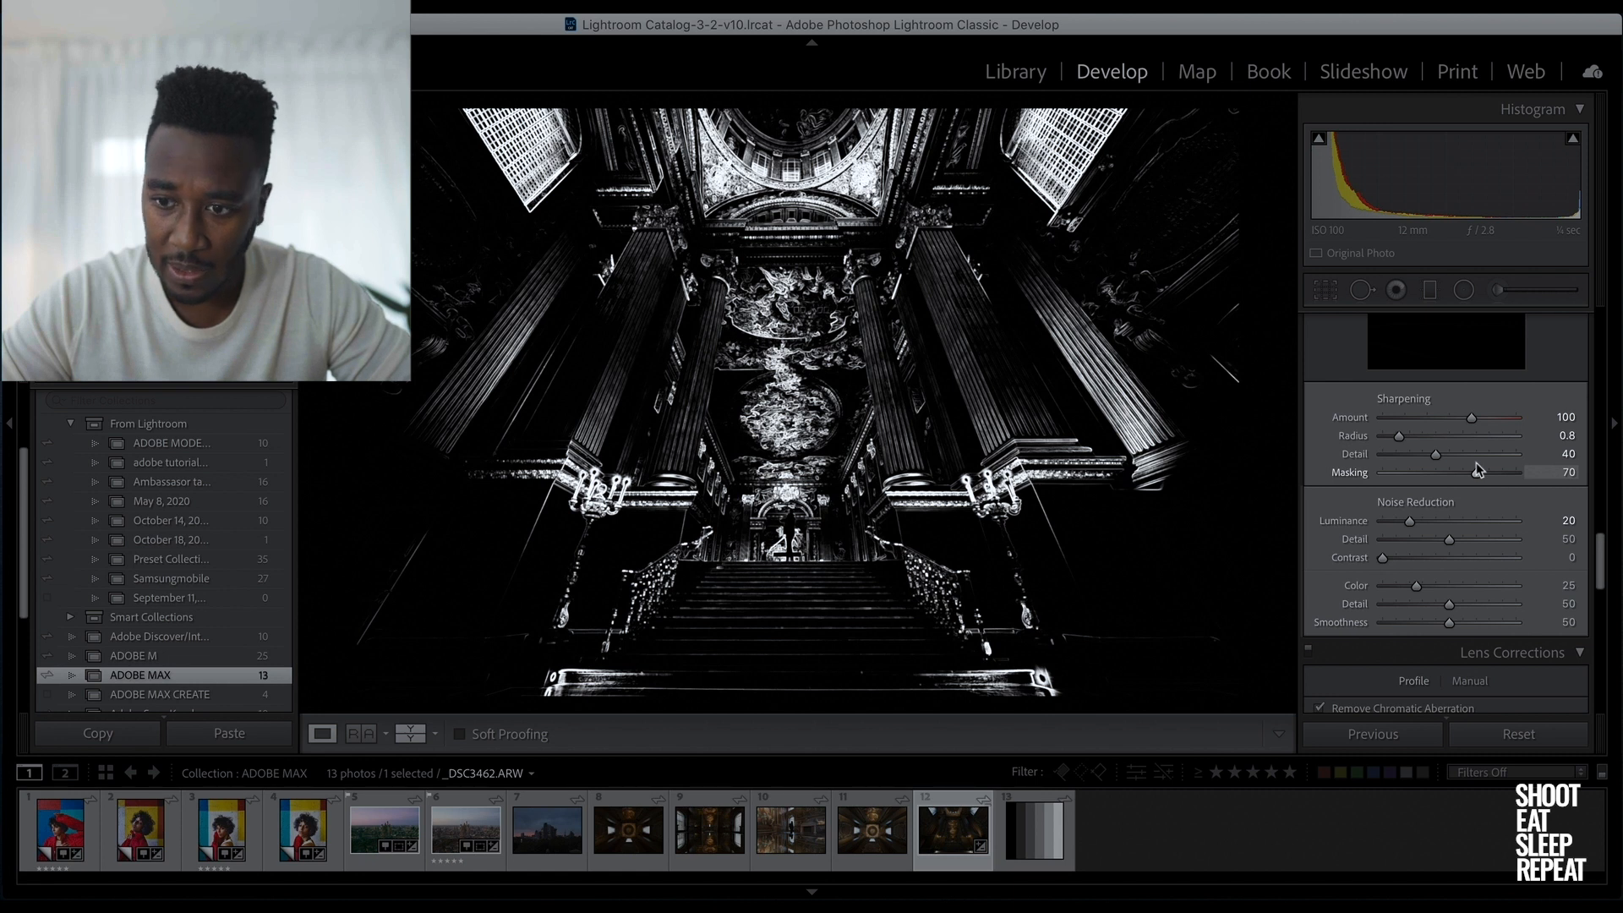
{"action": "left_click_drag", "start_coordinate": [1477, 471], "coordinate": [1452, 473]}
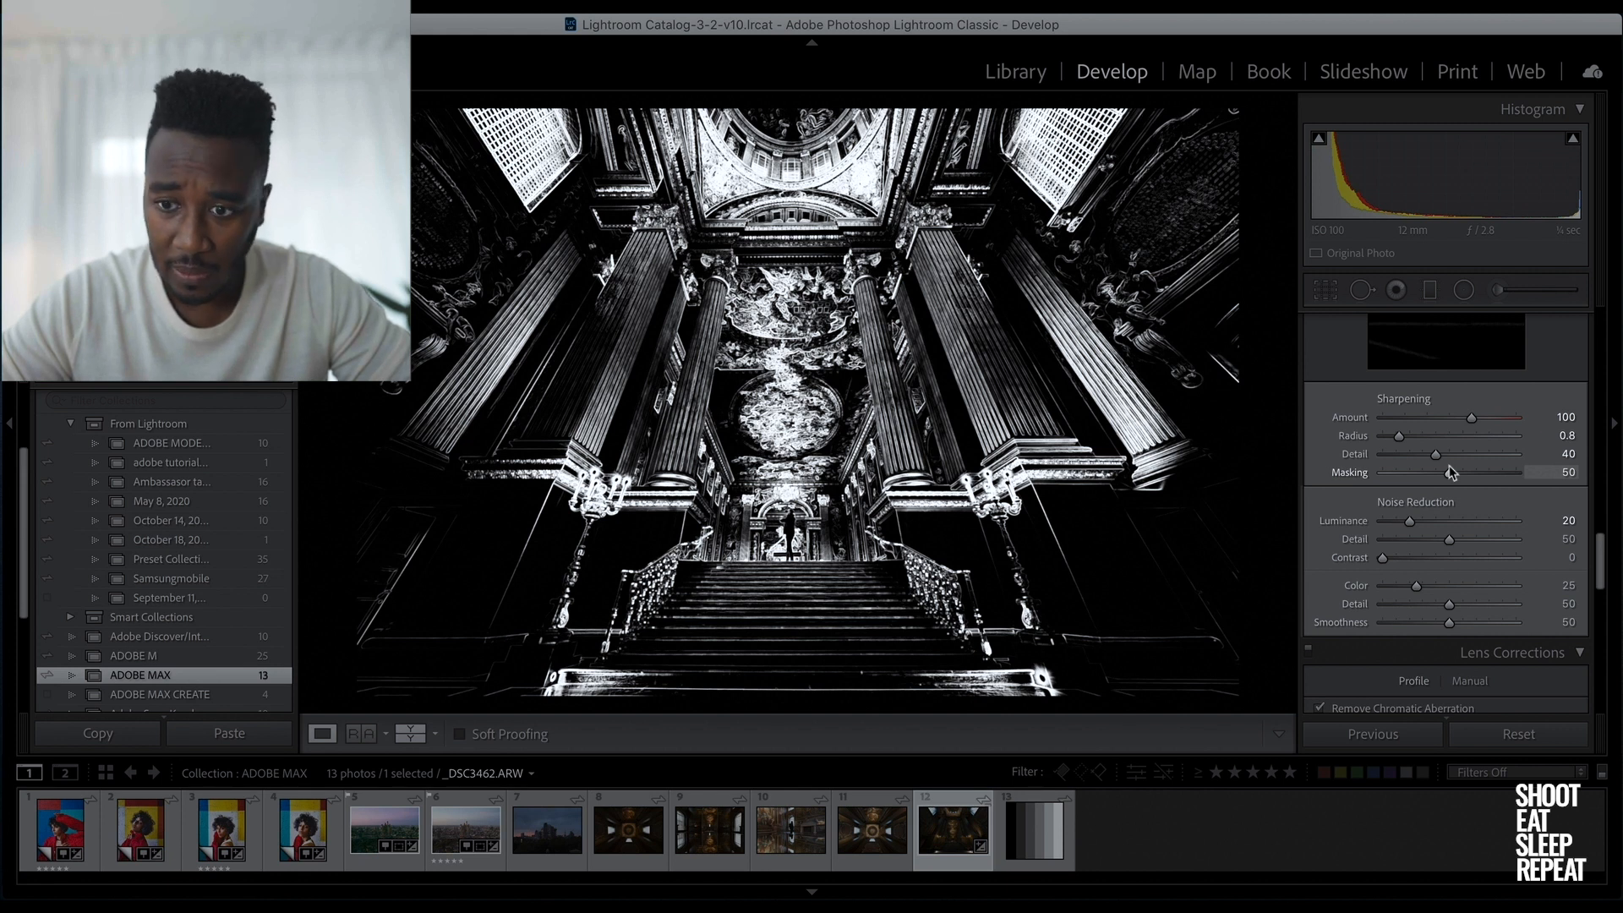
{"action": "left_click_drag", "start_coordinate": [1451, 473], "coordinate": [1452, 473]}
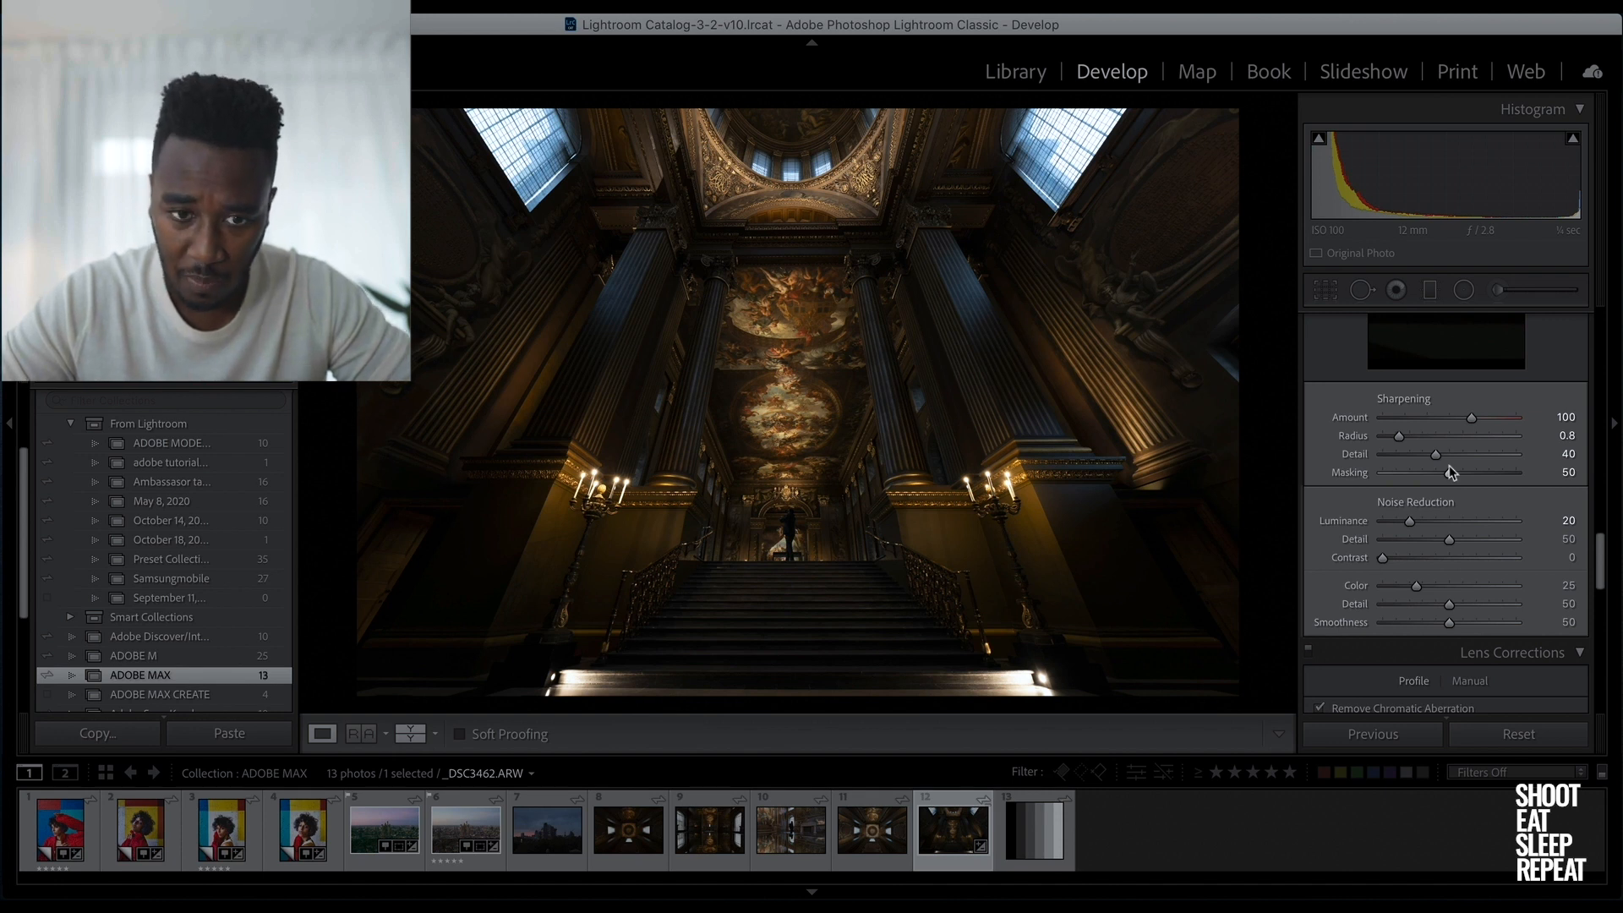
Show the midtones, shadows and highlights wheels together in Color Grading
{"action": "scroll", "coordinate": [1562, 456], "scroll_direction": "up", "scroll_amount": 1}
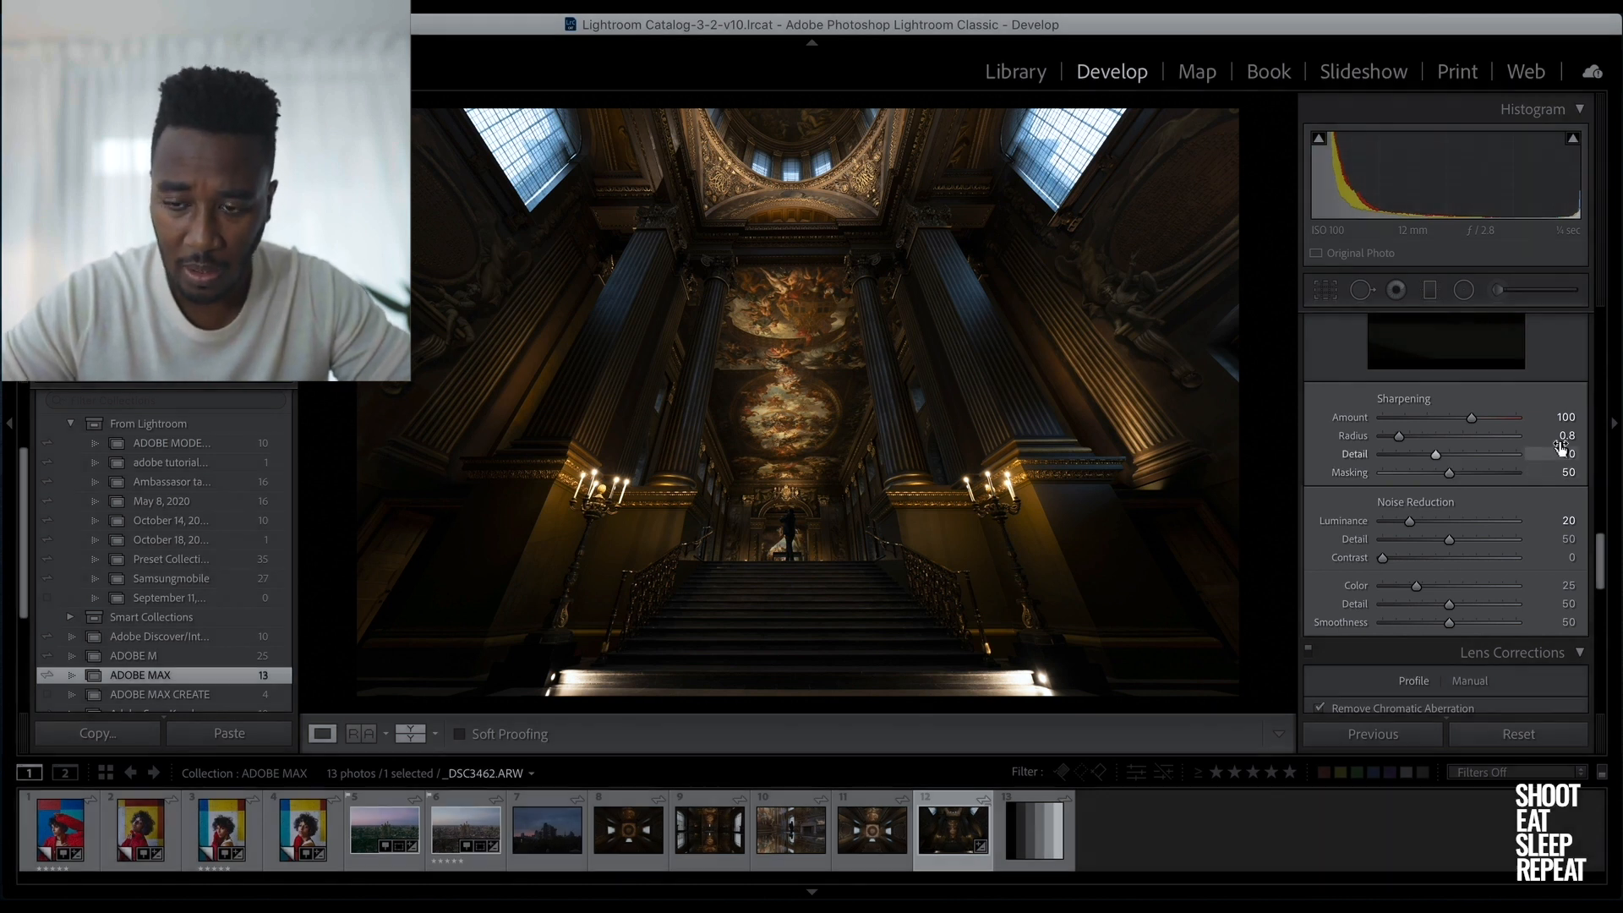
{"action": "scroll", "coordinate": [1488, 474], "scroll_direction": "up", "scroll_amount": 5}
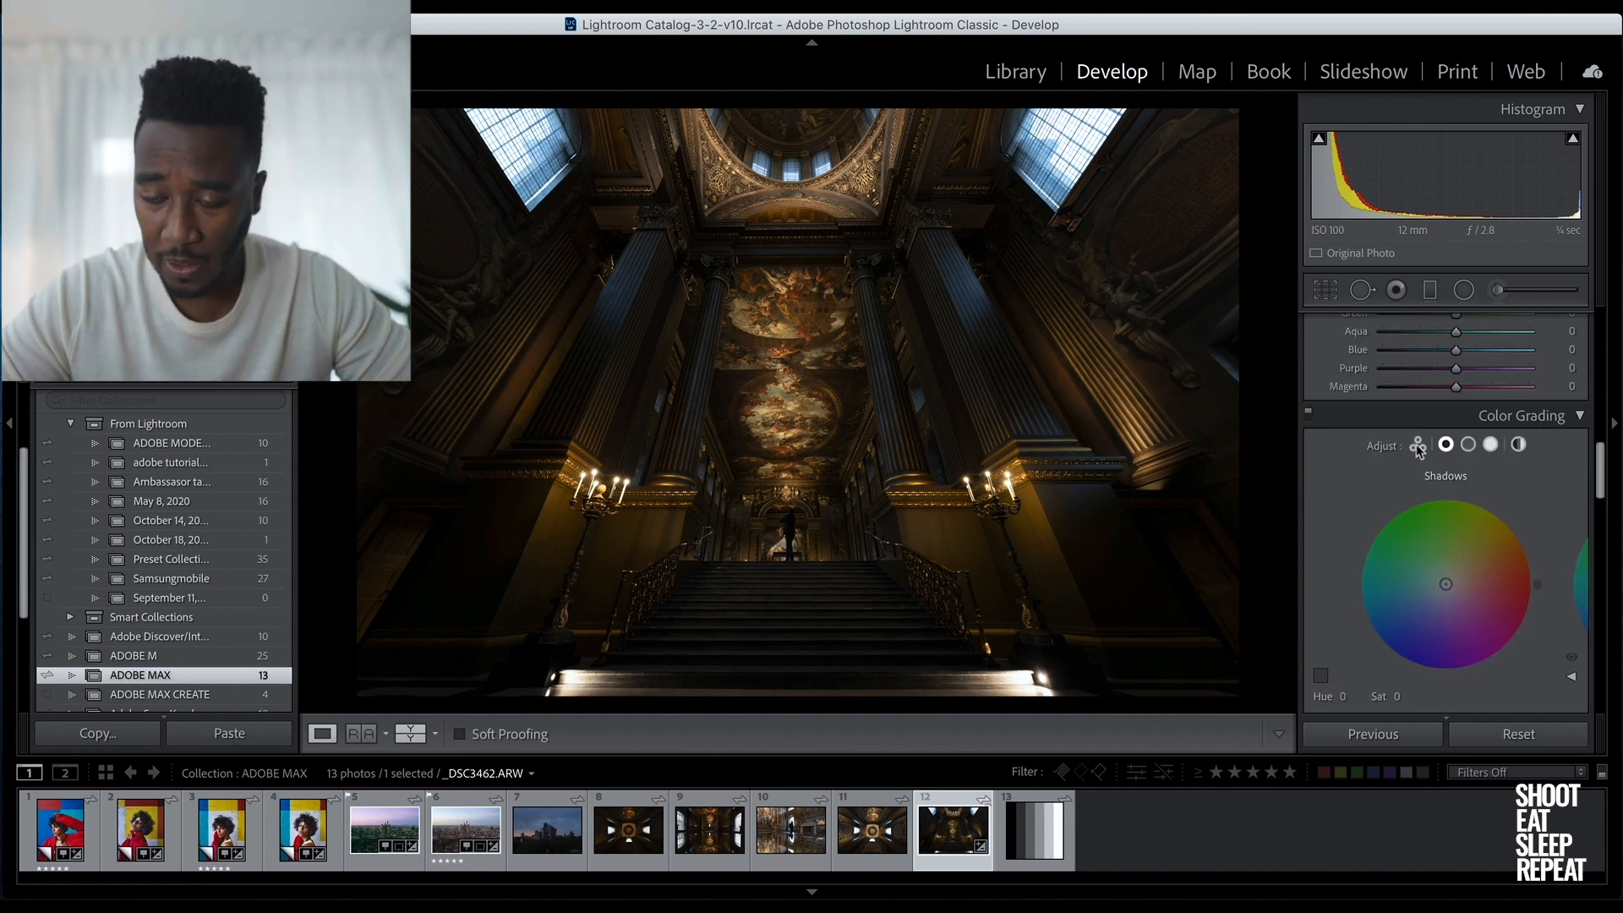
{"action": "scroll", "coordinate": [1417, 448], "scroll_direction": "down", "scroll_amount": 3}
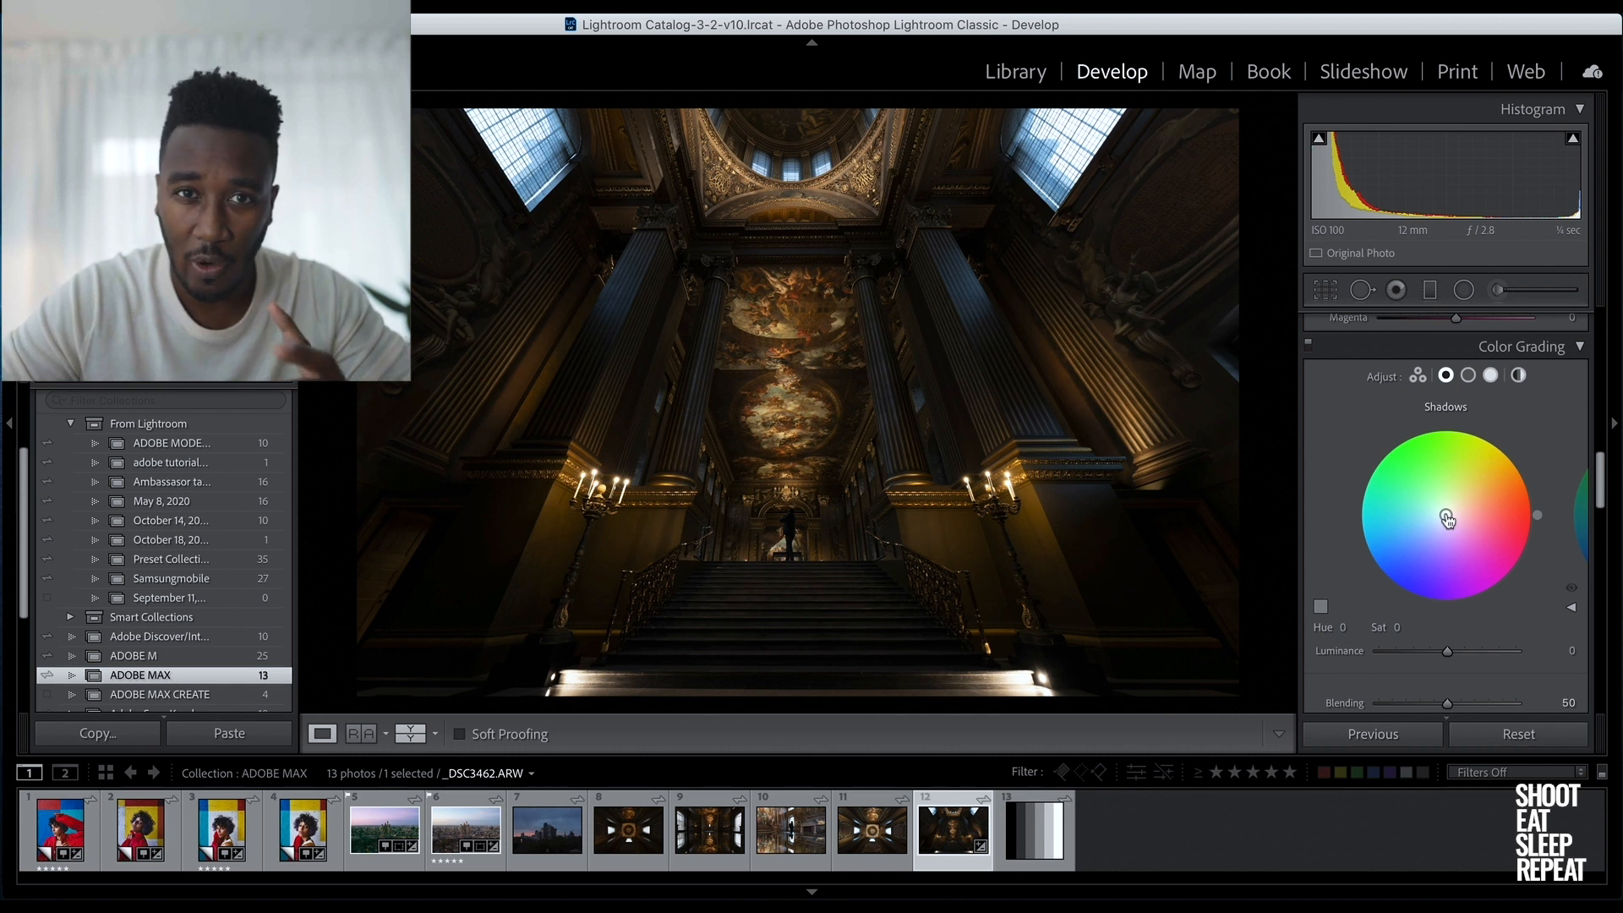
{"action": "left_click", "coordinate": [1418, 376]}
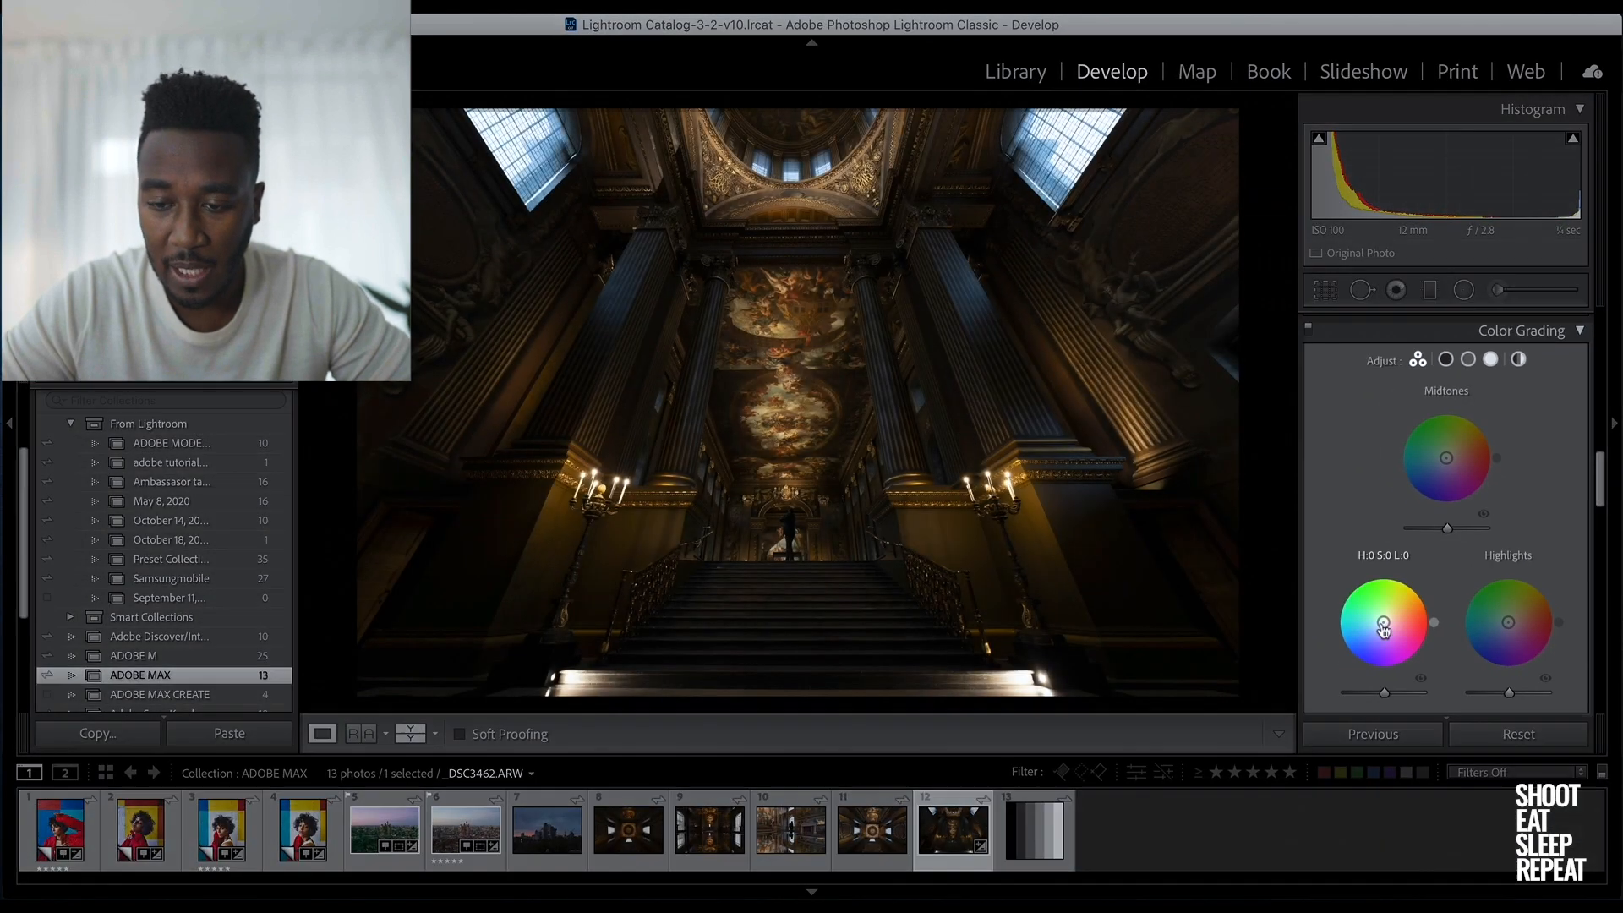
Try purple, blue, green and teal tints on the shadows in Color Grading, and reset the shadows wheel
{"action": "mouse_move", "coordinate": [1383, 627]}
{"action": "left_mouse_down"}
{"action": "mouse_move", "coordinate": [1373, 610]}
{"action": "mouse_move", "coordinate": [1362, 626]}
{"action": "mouse_move", "coordinate": [1381, 646]}
{"action": "left_mouse_up"}
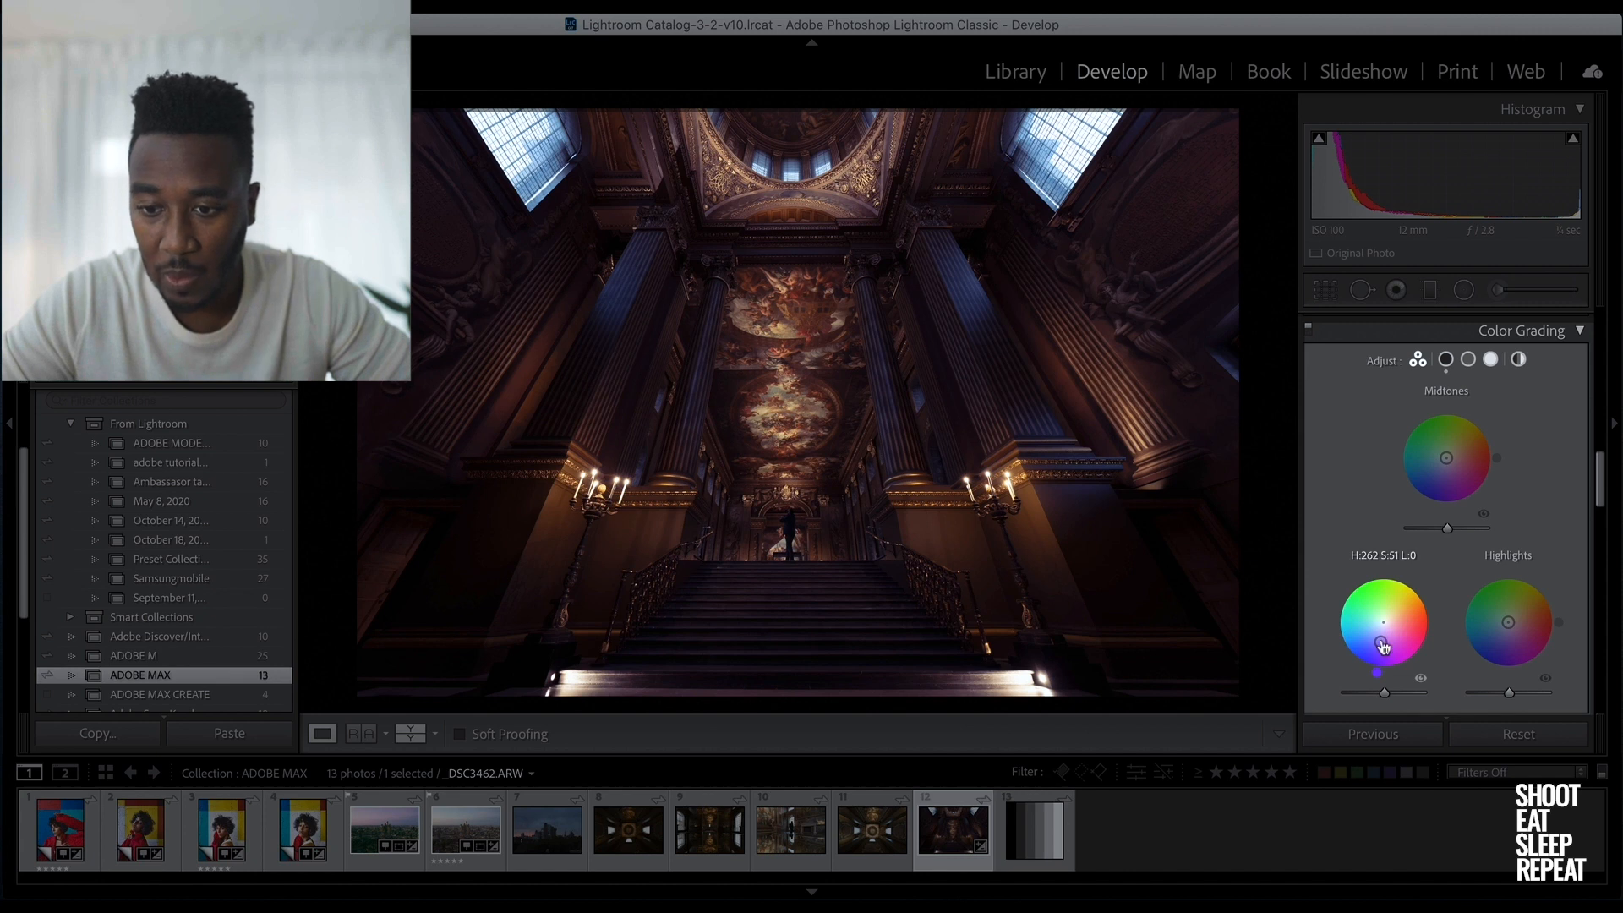
{"action": "mouse_move", "coordinate": [1383, 647]}
{"action": "left_mouse_down"}
{"action": "mouse_move", "coordinate": [1371, 610]}
{"action": "mouse_move", "coordinate": [1368, 632]}
{"action": "left_mouse_up"}
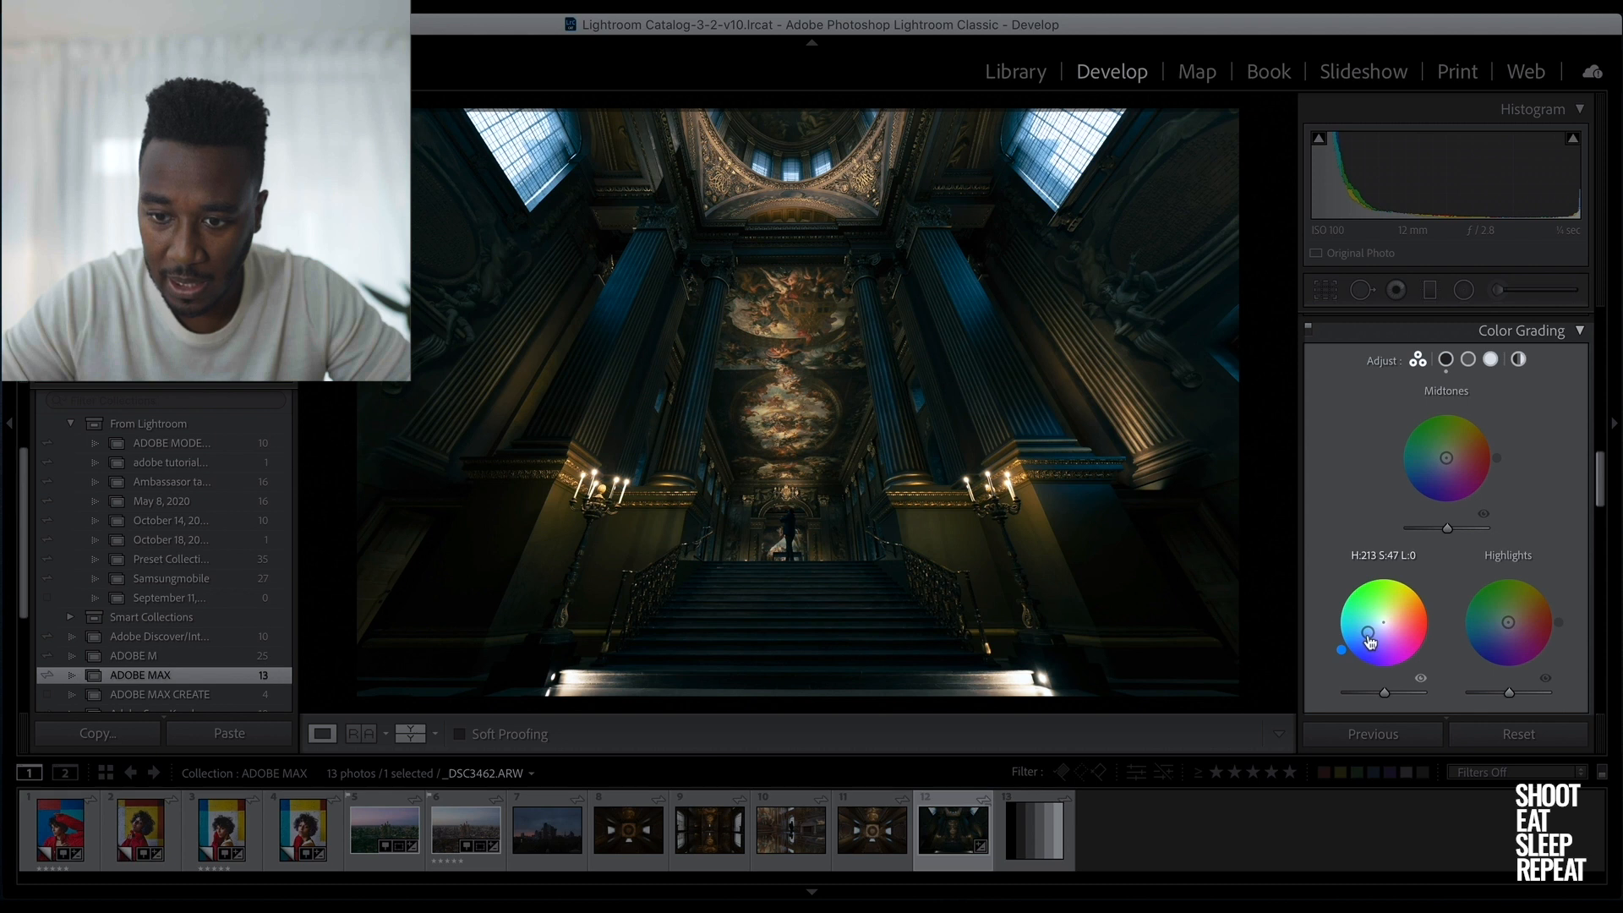
{"action": "mouse_move", "coordinate": [1368, 632]}
{"action": "left_mouse_down"}
{"action": "mouse_move", "coordinate": [1383, 648]}
{"action": "mouse_move", "coordinate": [1425, 628]}
{"action": "mouse_move", "coordinate": [1372, 602]}
{"action": "left_mouse_up"}
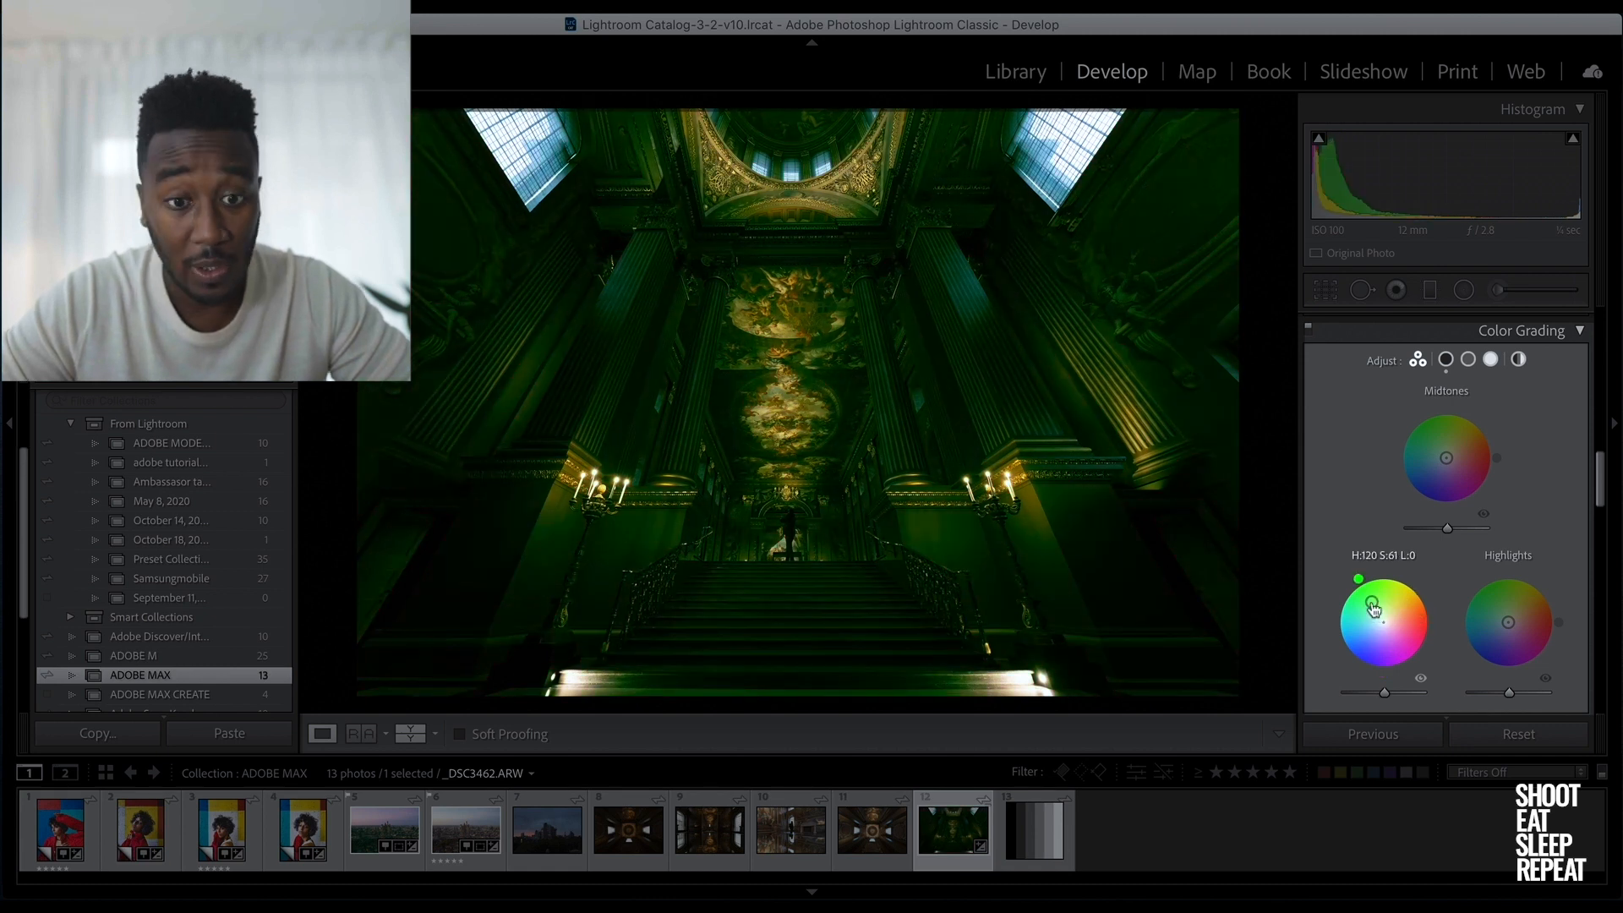
{"action": "left_click_drag", "start_coordinate": [1372, 602], "coordinate": [1360, 625]}
{"action": "key", "text": "alt"}
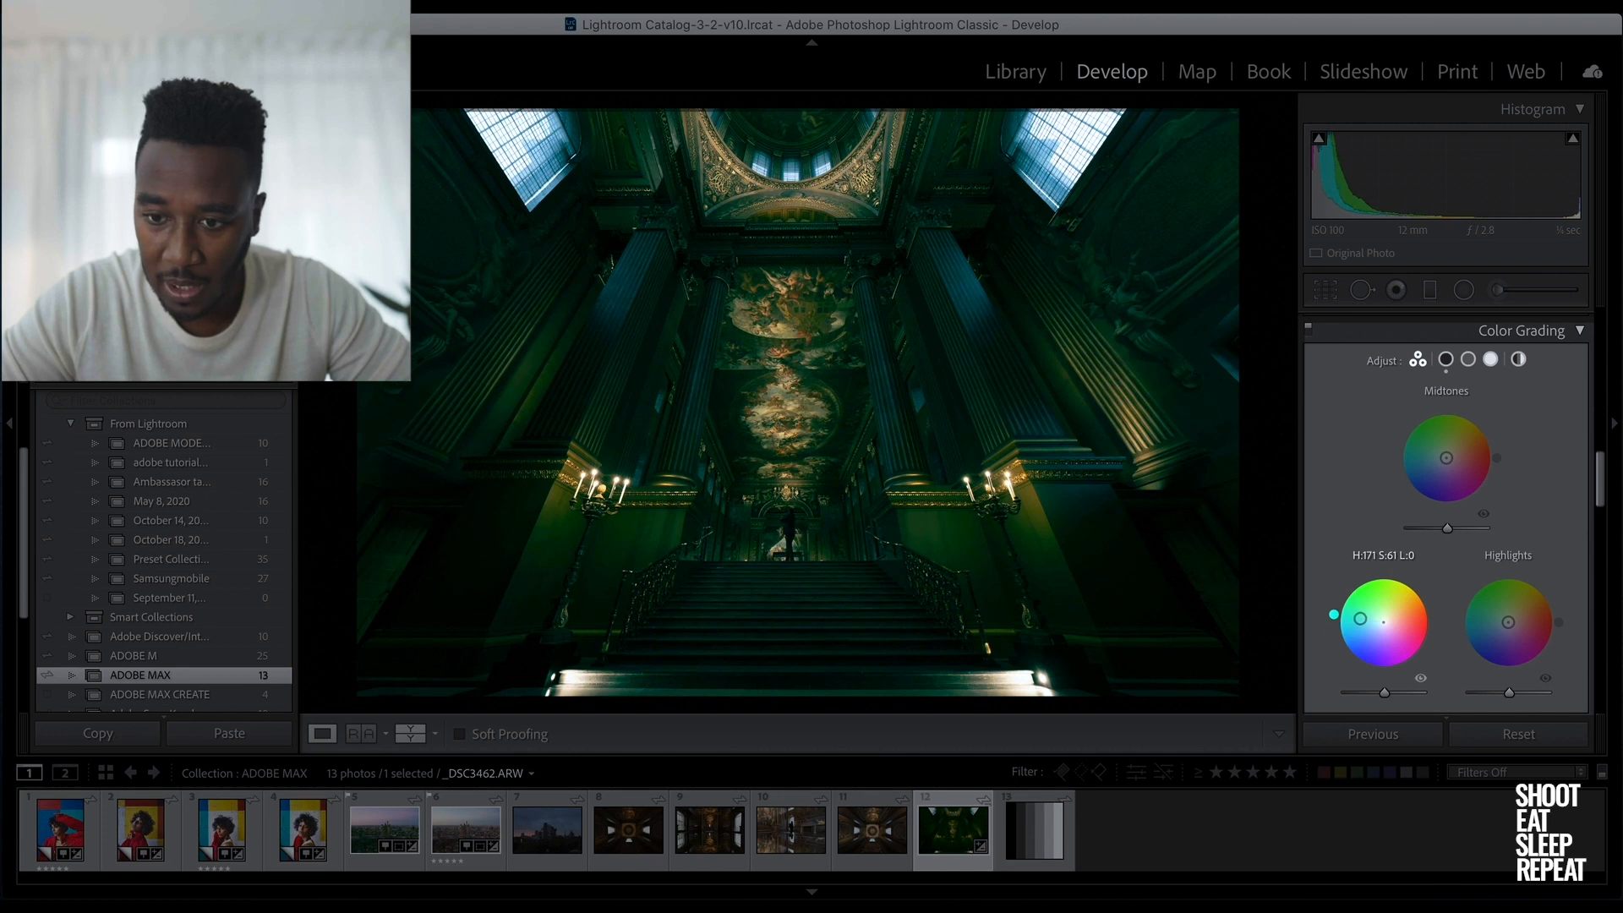
{"action": "double_click", "coordinate": [1359, 626]}
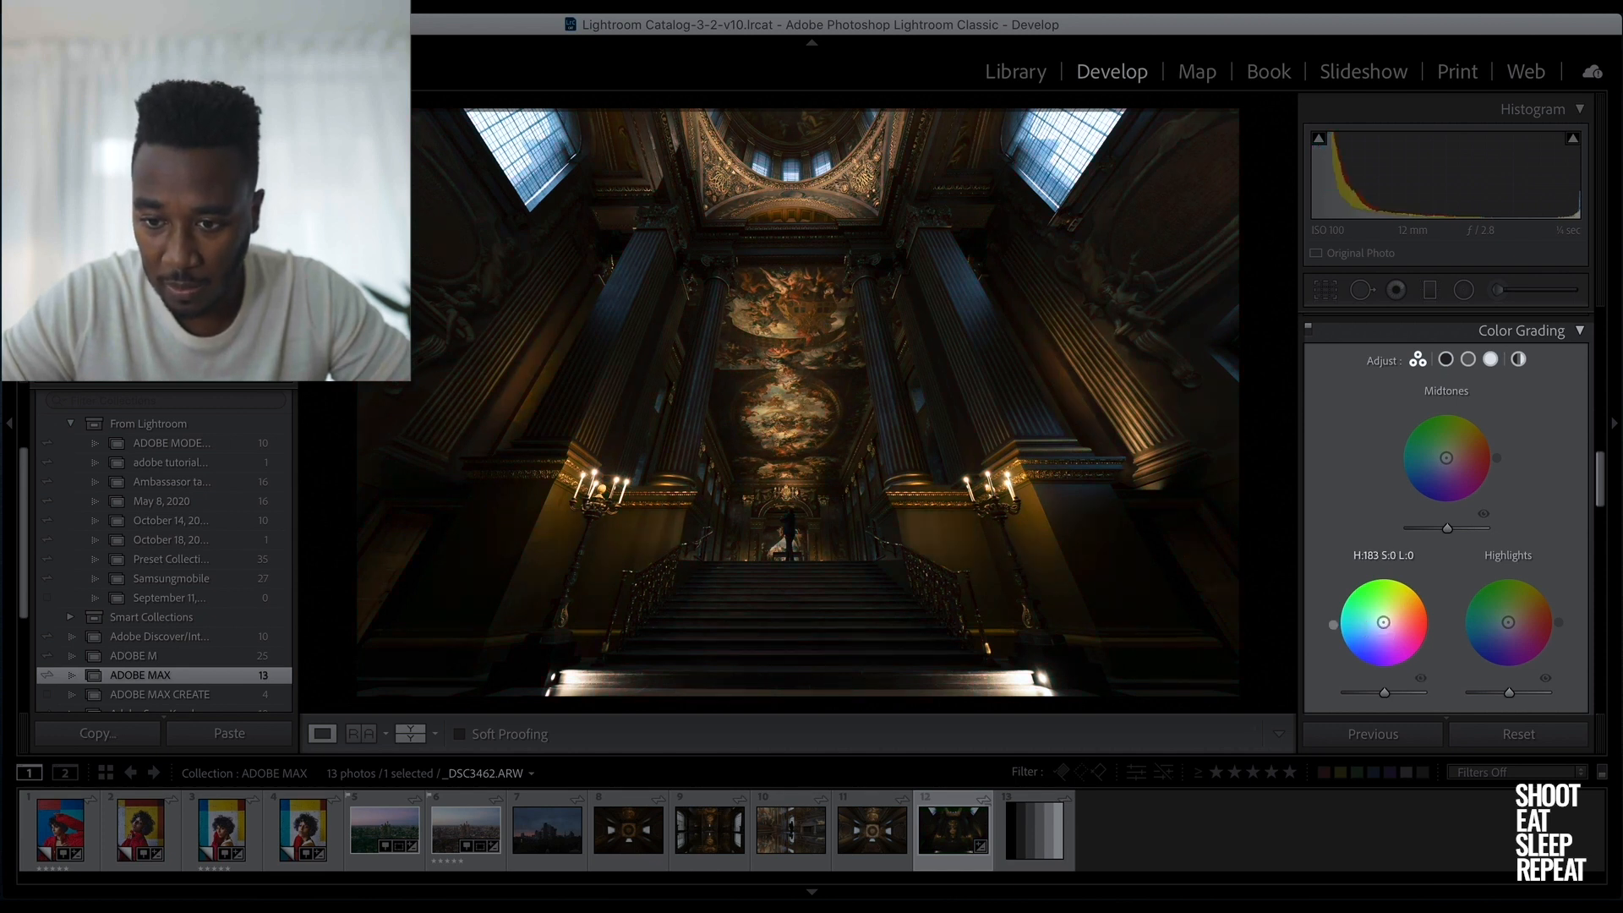
Tint the shadows blue in Color Grading with hue 209 and saturation 44
{"action": "left_click_drag", "start_coordinate": [1358, 626], "coordinate": [1366, 630]}
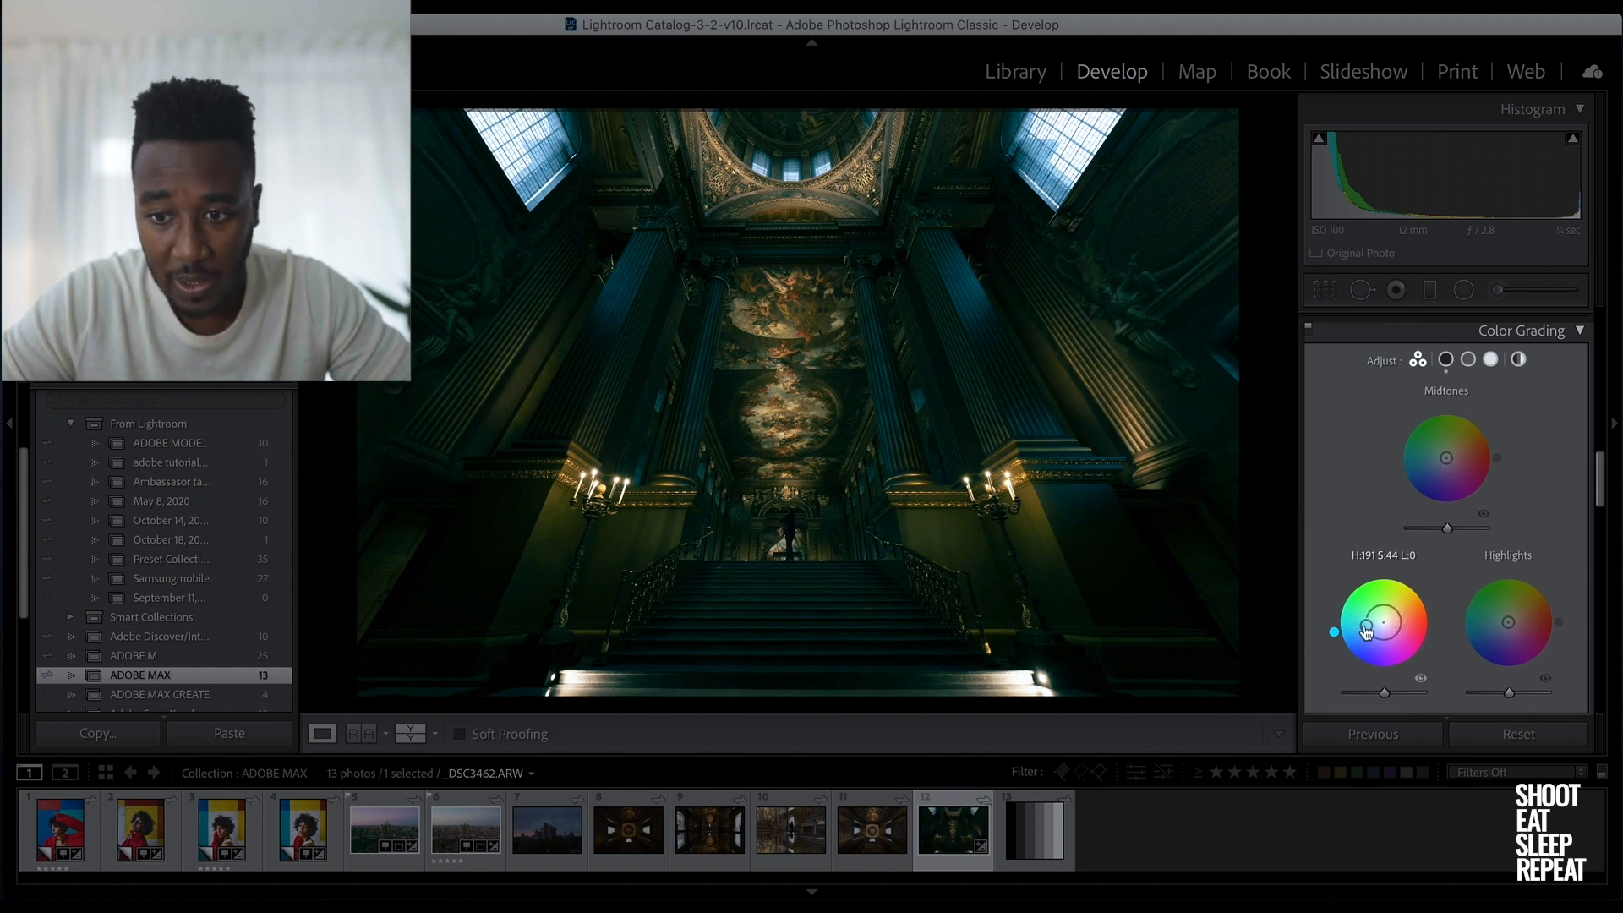
{"action": "mouse_move", "coordinate": [1367, 625]}
{"action": "left_mouse_down"}
{"action": "mouse_move", "coordinate": [1379, 638]}
{"action": "mouse_move", "coordinate": [1368, 630]}
{"action": "left_mouse_up"}
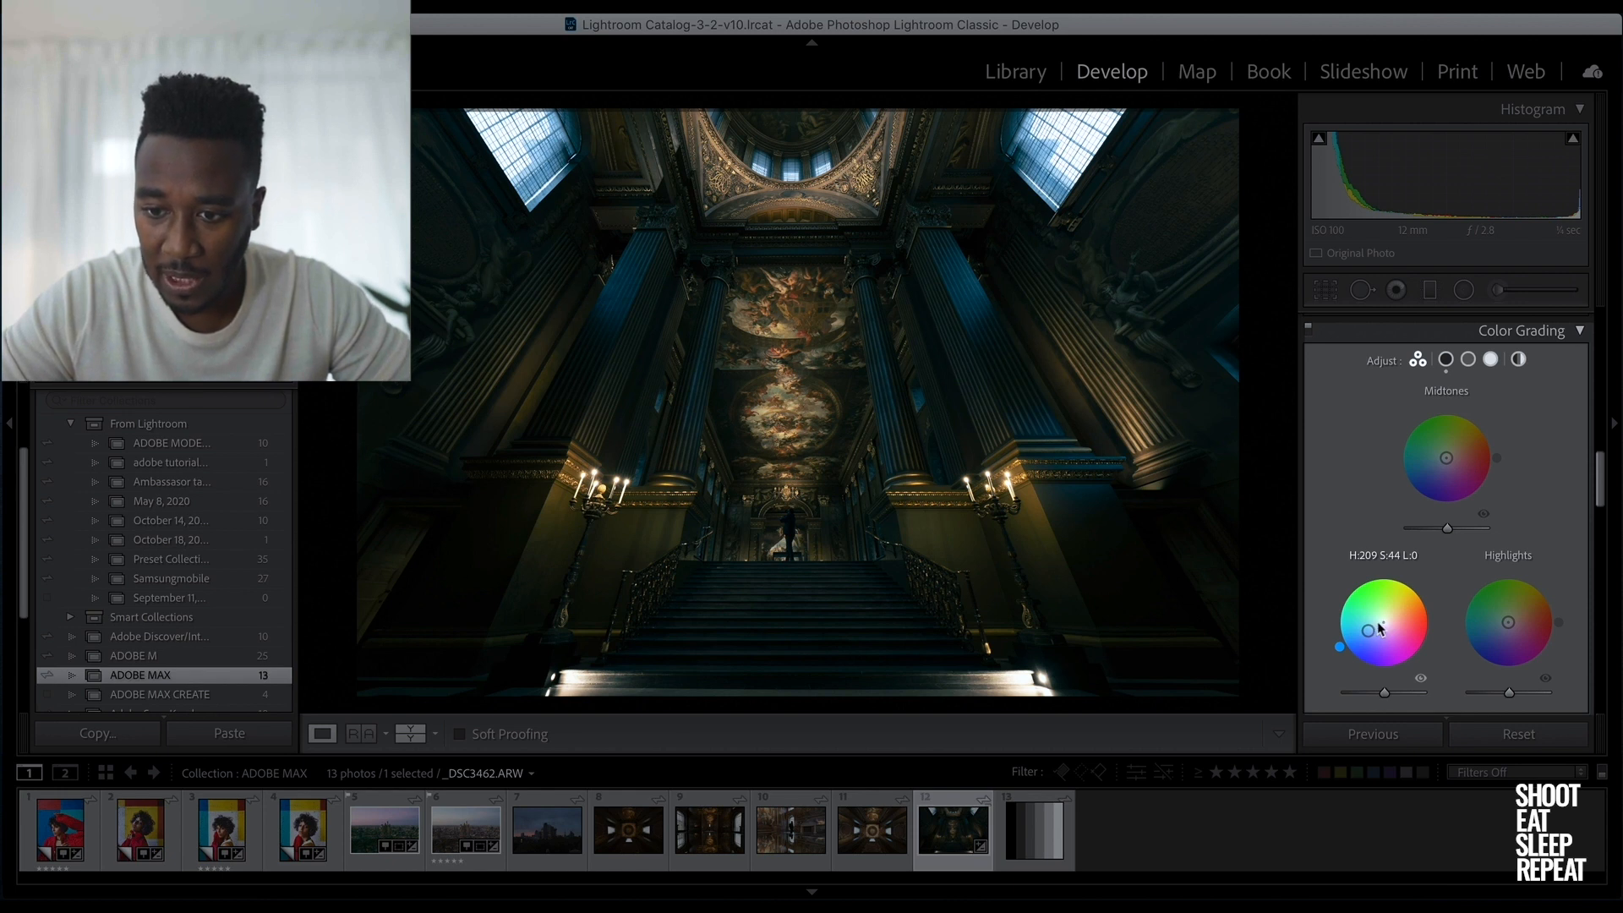
Reset the shadows wheel in Color Grading and tint the shadows blue with hue 225 and saturation 35
{"action": "left_click", "coordinate": [1383, 628]}
{"action": "left_click_drag", "start_coordinate": [1382, 623], "coordinate": [1383, 627]}
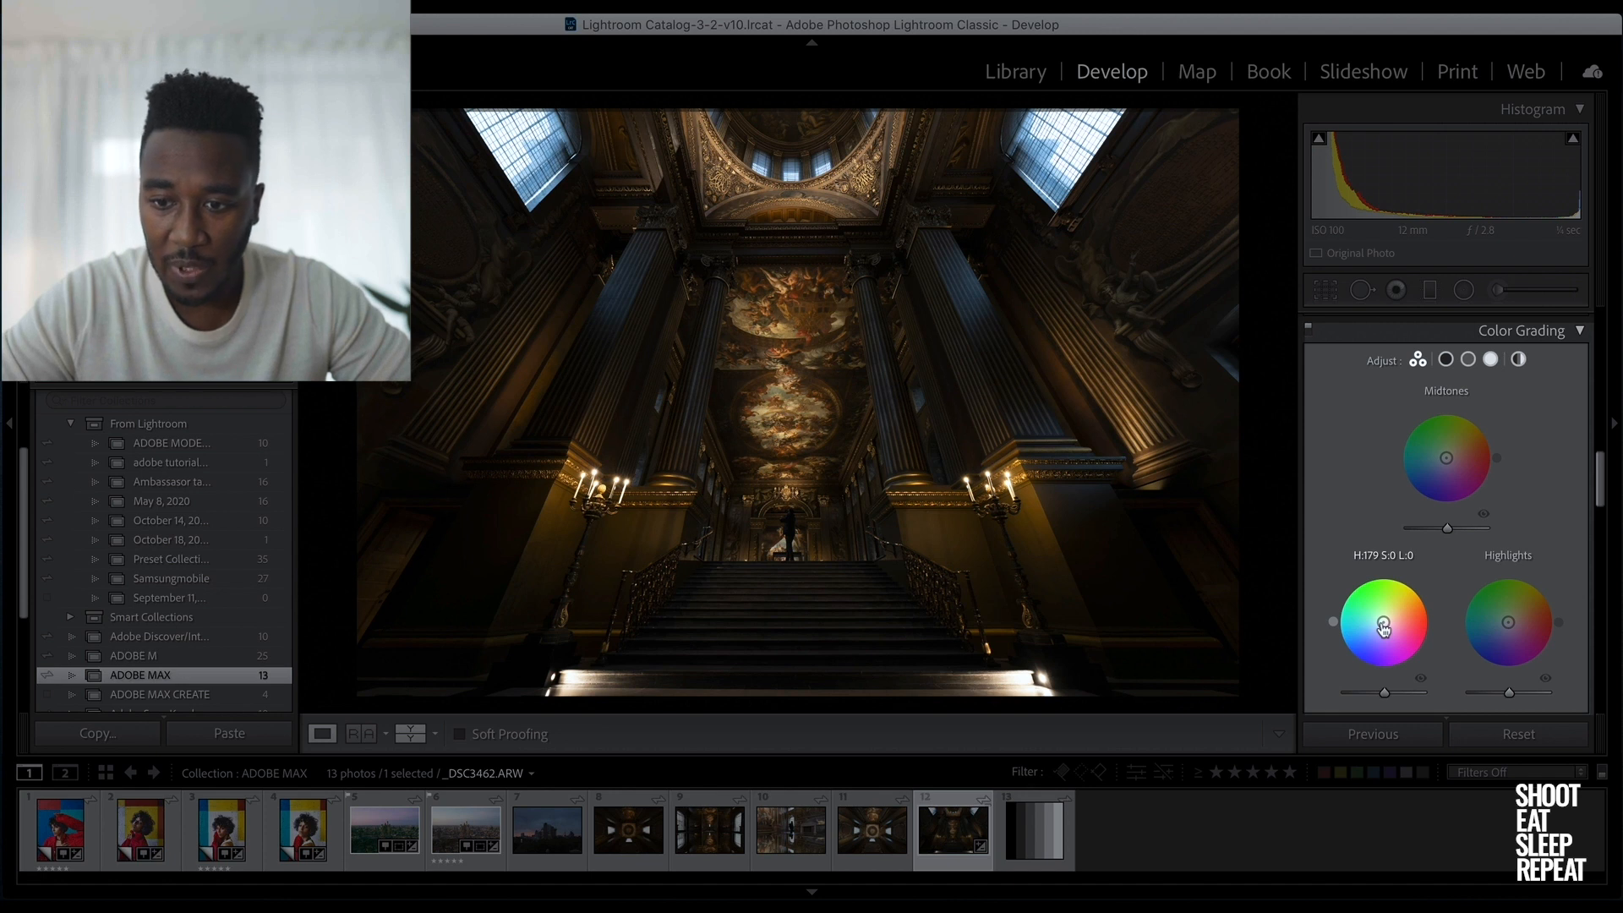
{"action": "left_click_drag", "start_coordinate": [1383, 627], "coordinate": [1372, 637]}
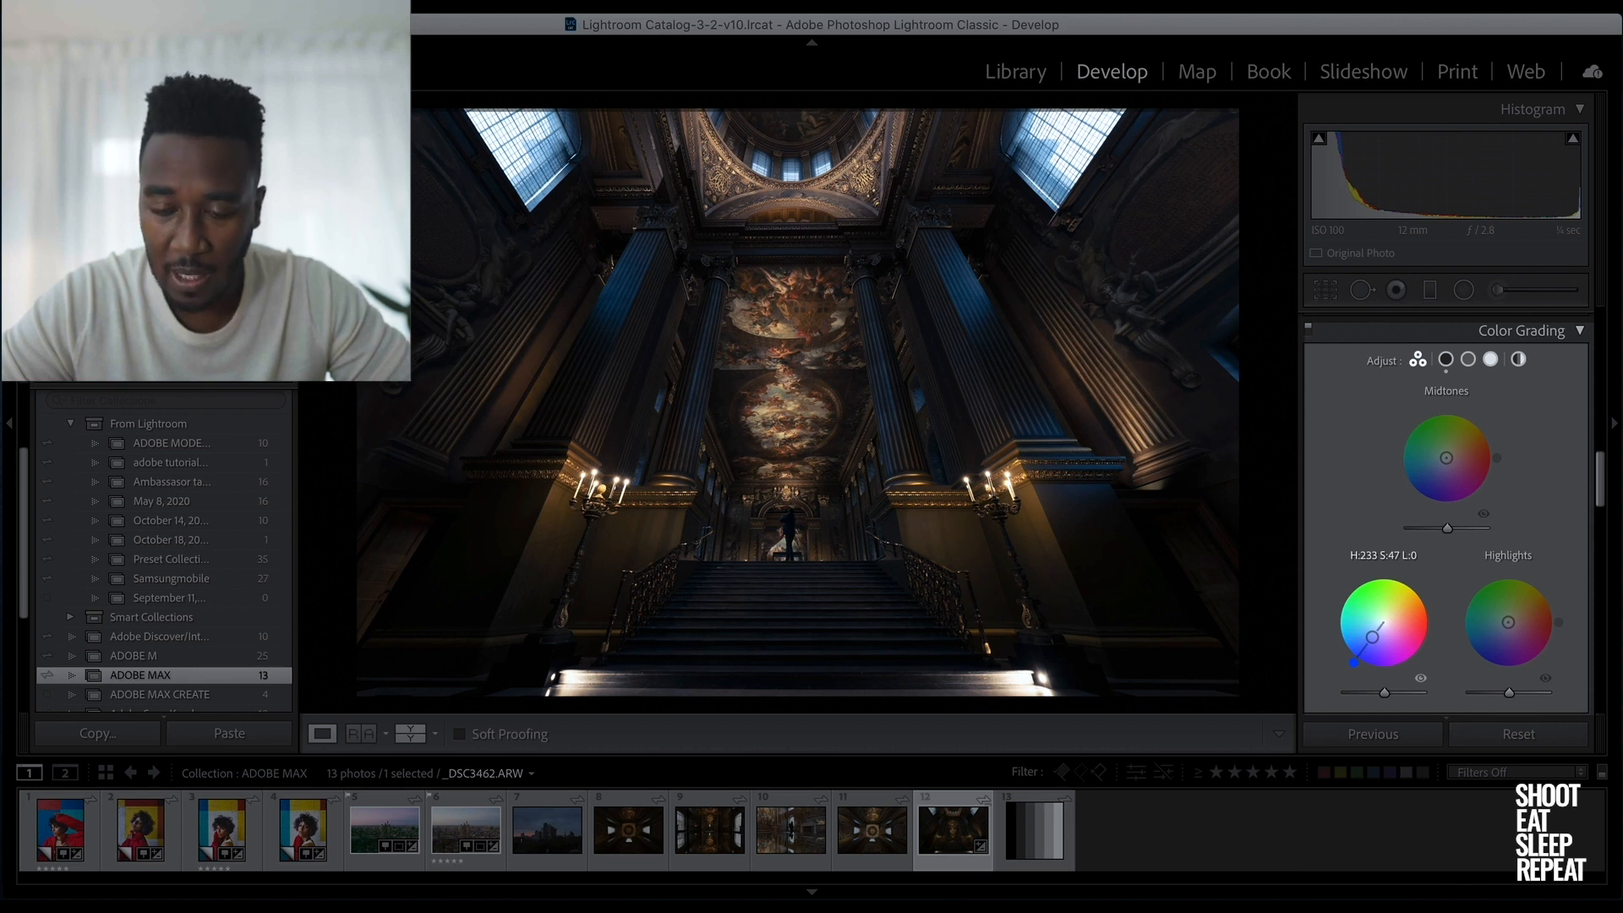
{"action": "left_click_drag", "start_coordinate": [1372, 636], "coordinate": [1375, 634]}
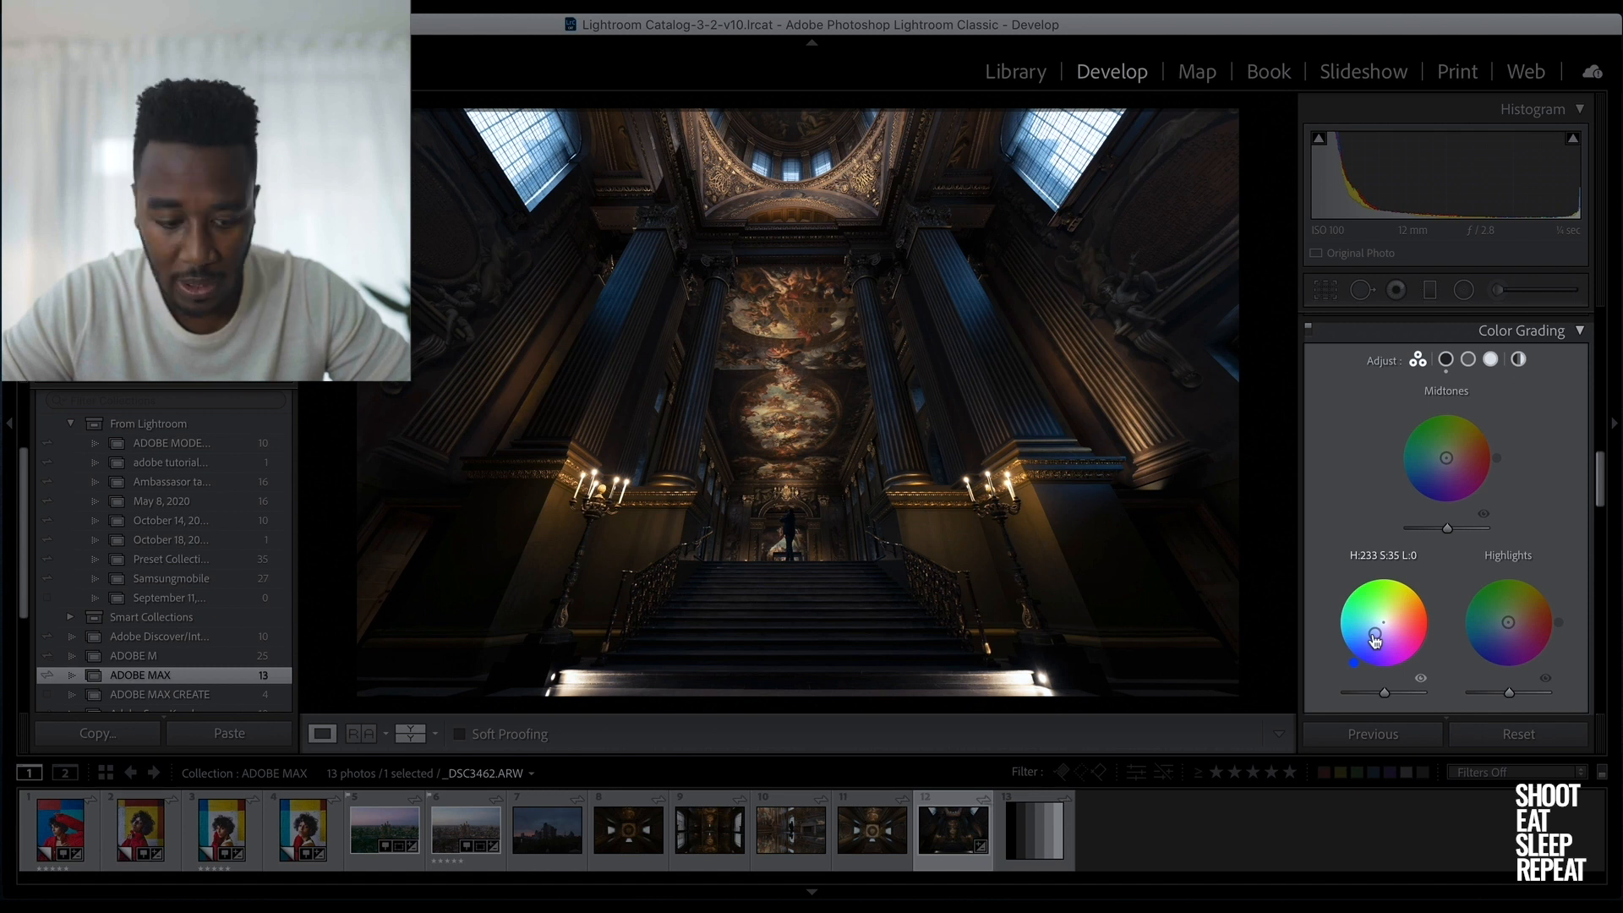
{"action": "left_click_drag", "start_coordinate": [1375, 641], "coordinate": [1375, 641]}
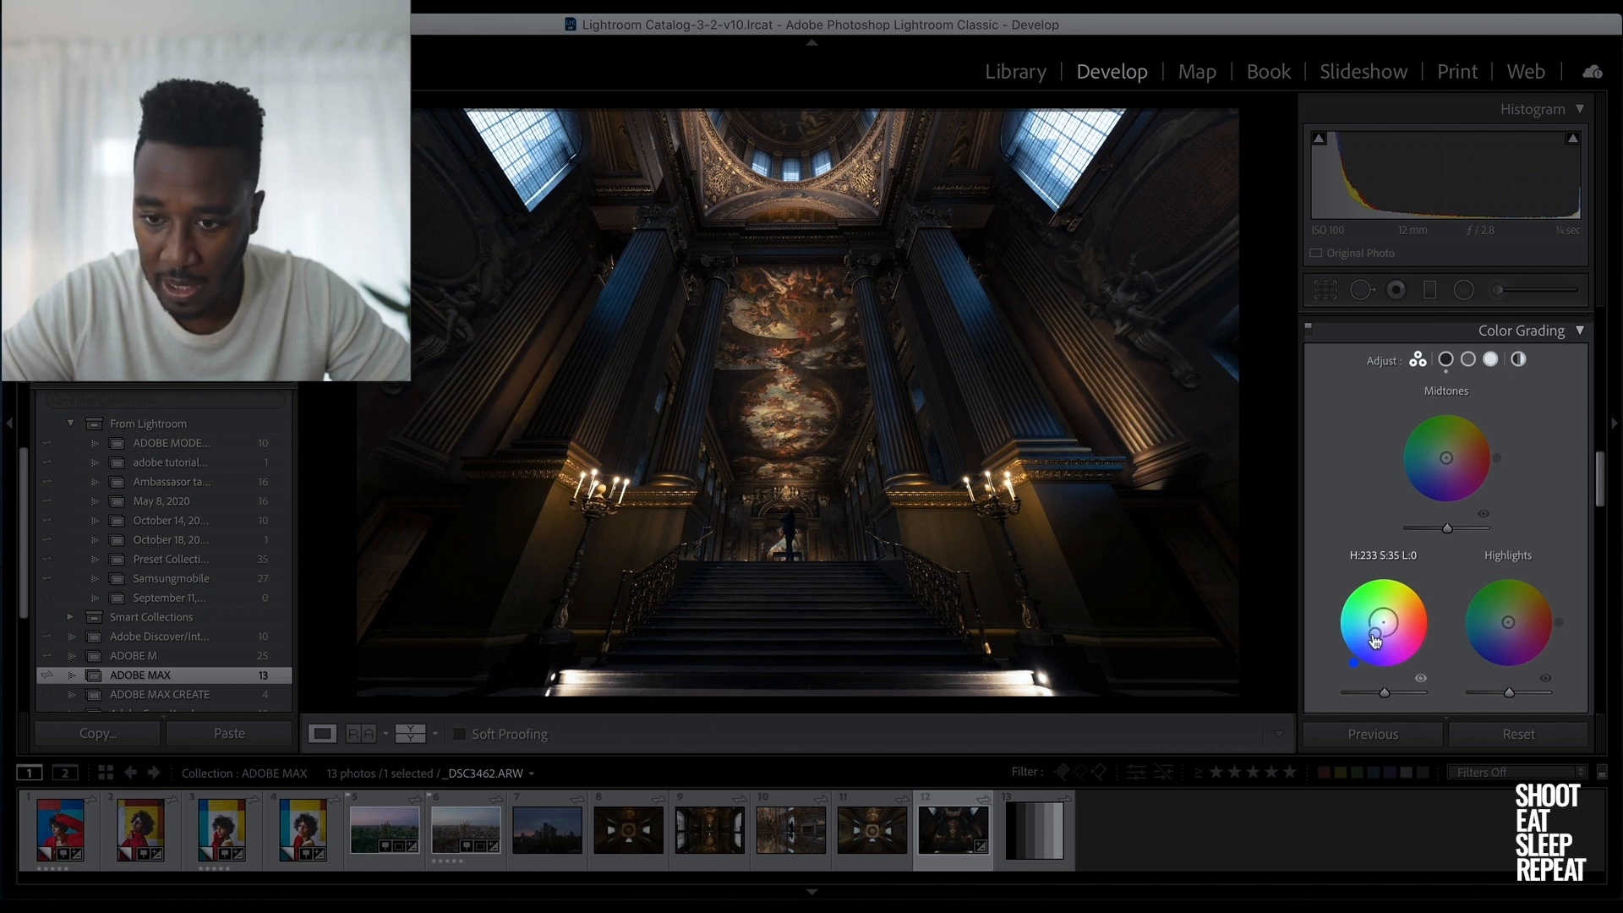
{"action": "left_click_drag", "start_coordinate": [1375, 641], "coordinate": [1374, 631]}
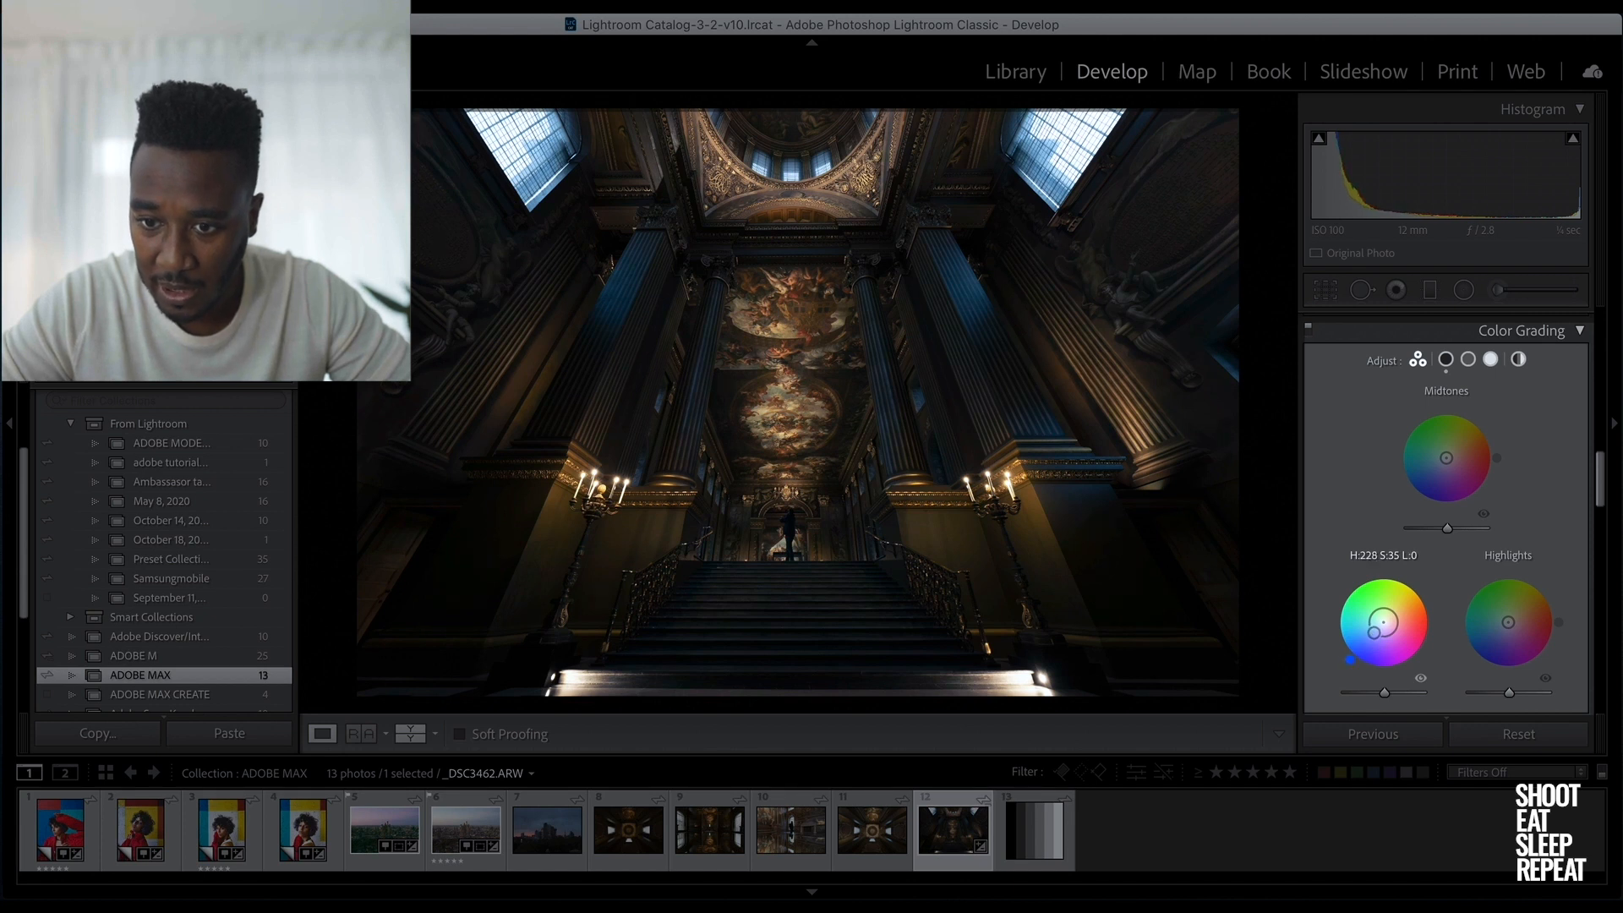
{"action": "left_click_drag", "start_coordinate": [1374, 631], "coordinate": [1373, 630]}
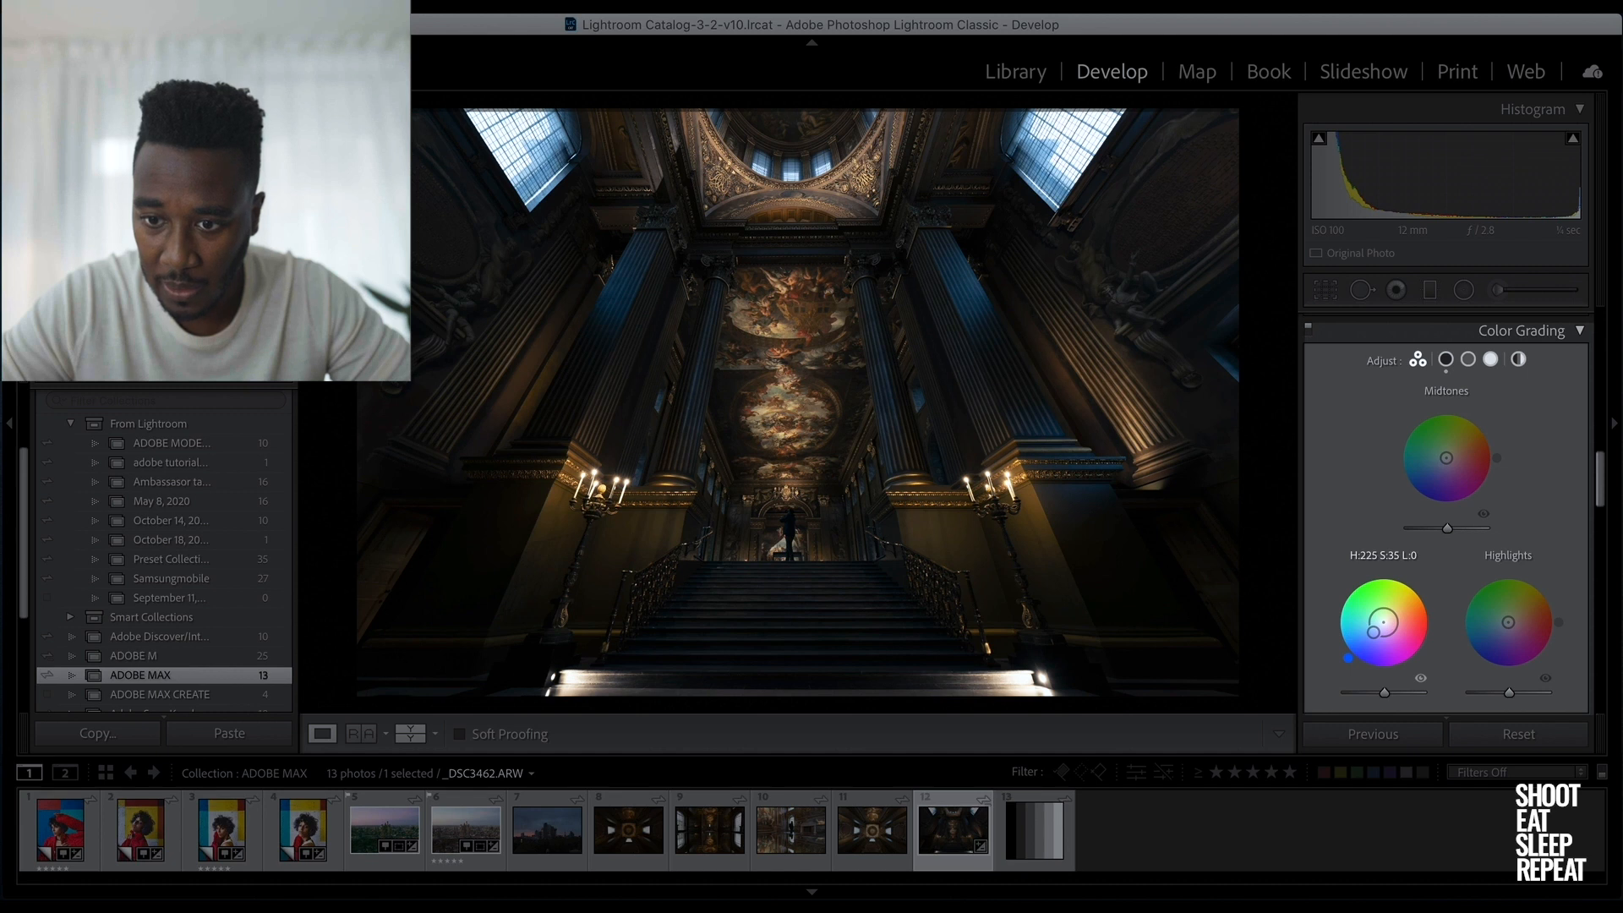
{"action": "left_click_drag", "start_coordinate": [1373, 631], "coordinate": [1374, 630]}
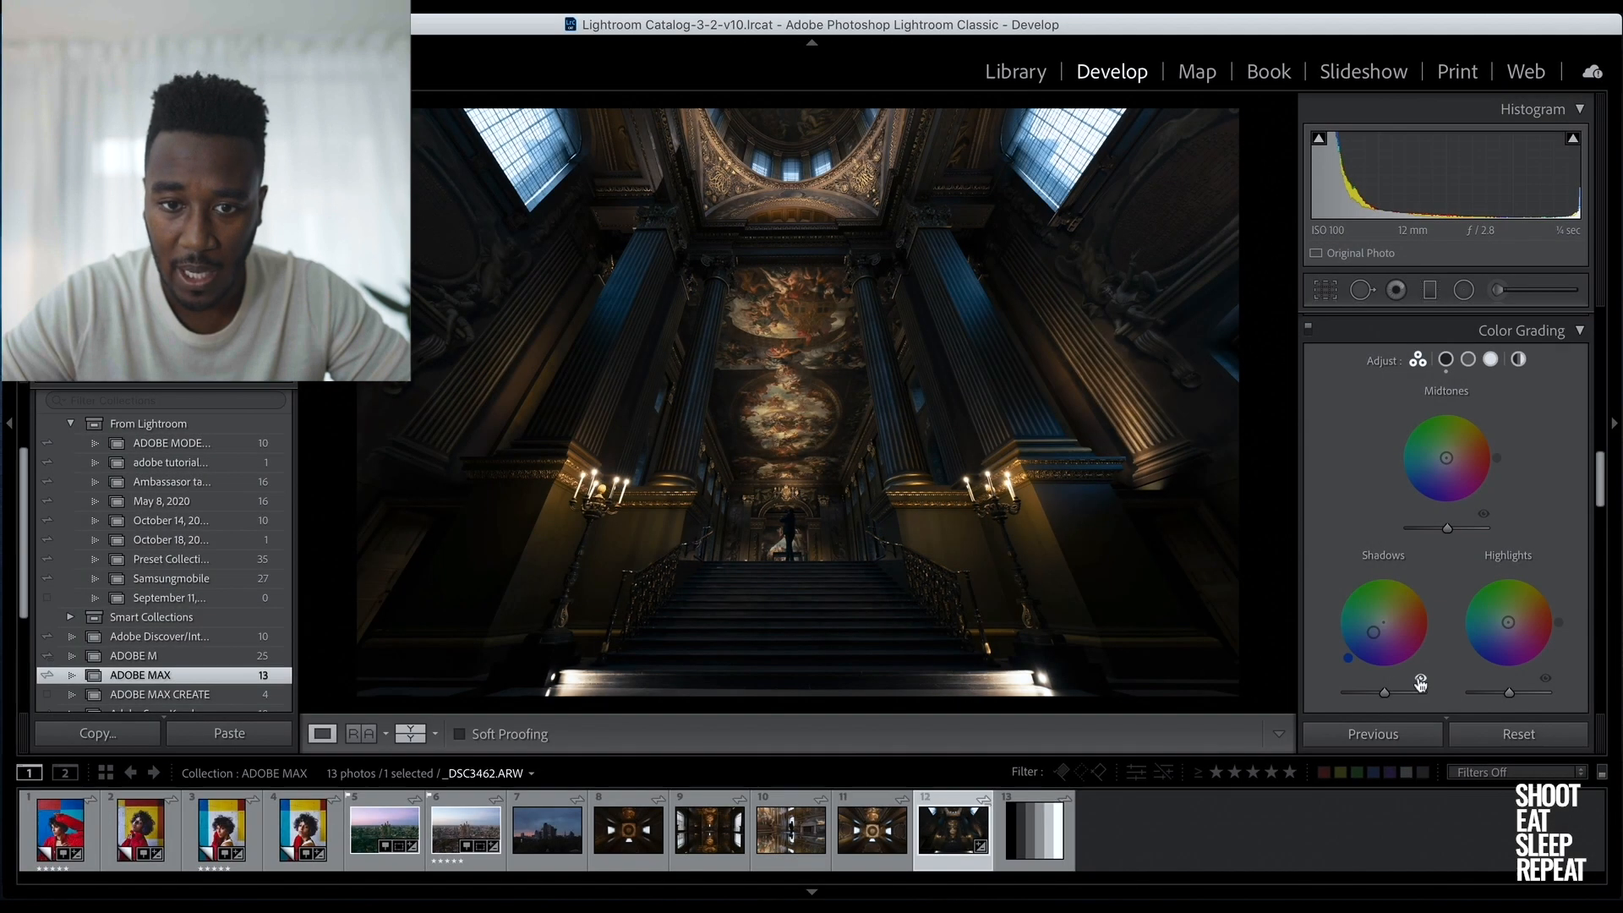
Compare the photo with the shadows tint switched off and on, leaving it on
{"action": "left_click", "coordinate": [1420, 679]}
{"action": "left_click", "coordinate": [1420, 679]}
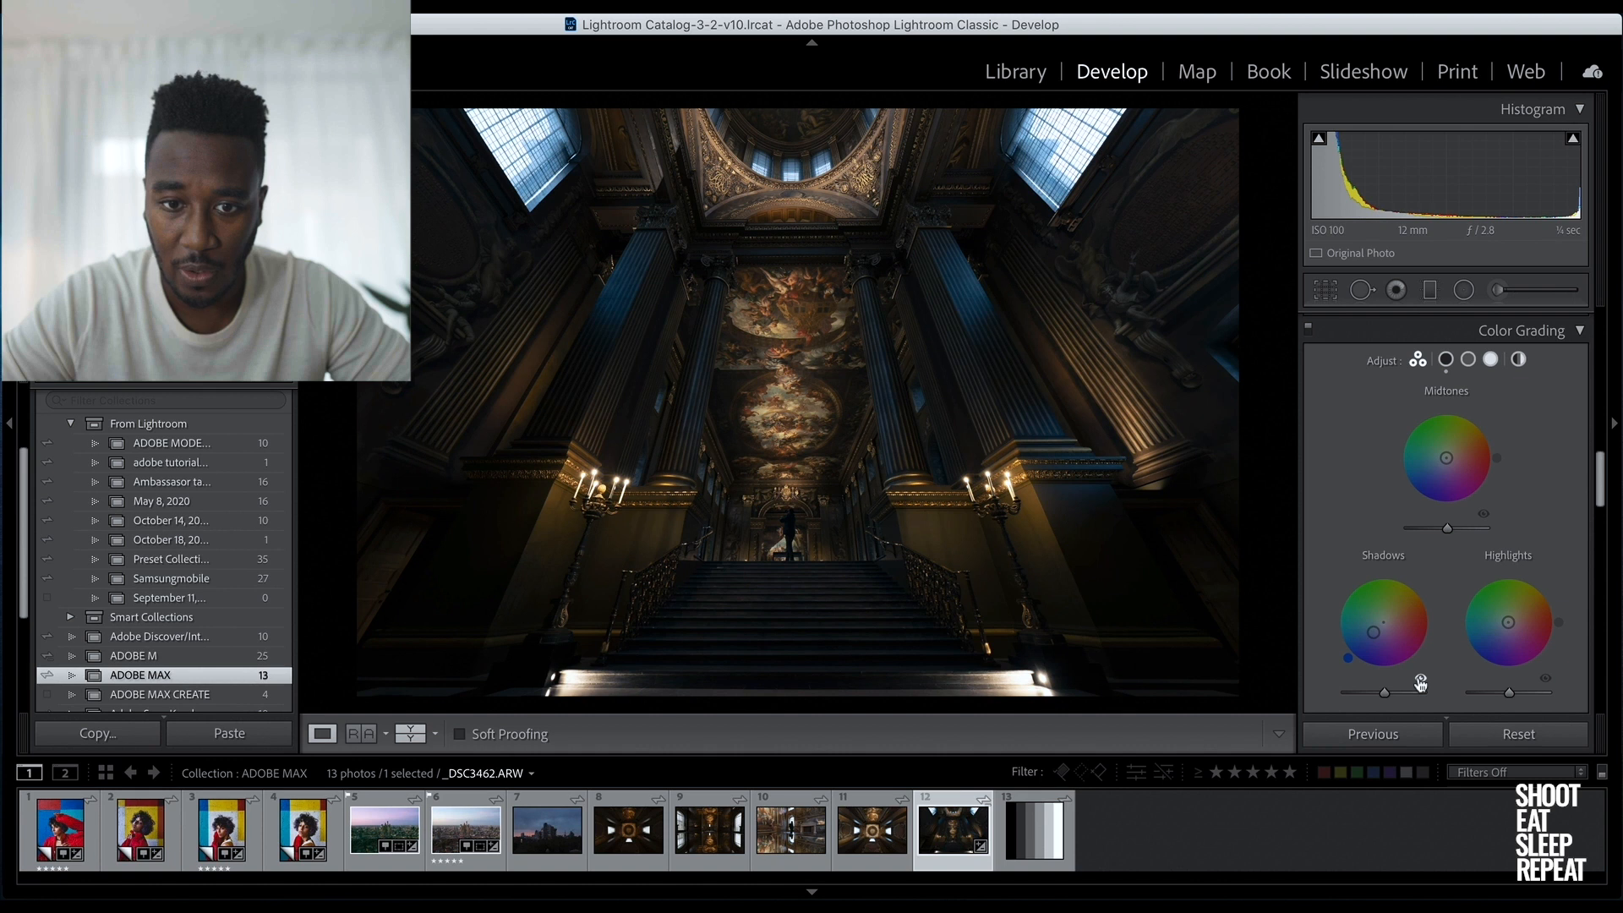
{"action": "left_click", "coordinate": [1420, 679]}
{"action": "left_click", "coordinate": [1420, 679]}
{"action": "left_click", "coordinate": [1420, 678]}
{"action": "left_click", "coordinate": [1420, 679]}
{"action": "left_click", "coordinate": [1420, 679]}
{"action": "left_click", "coordinate": [1420, 678]}
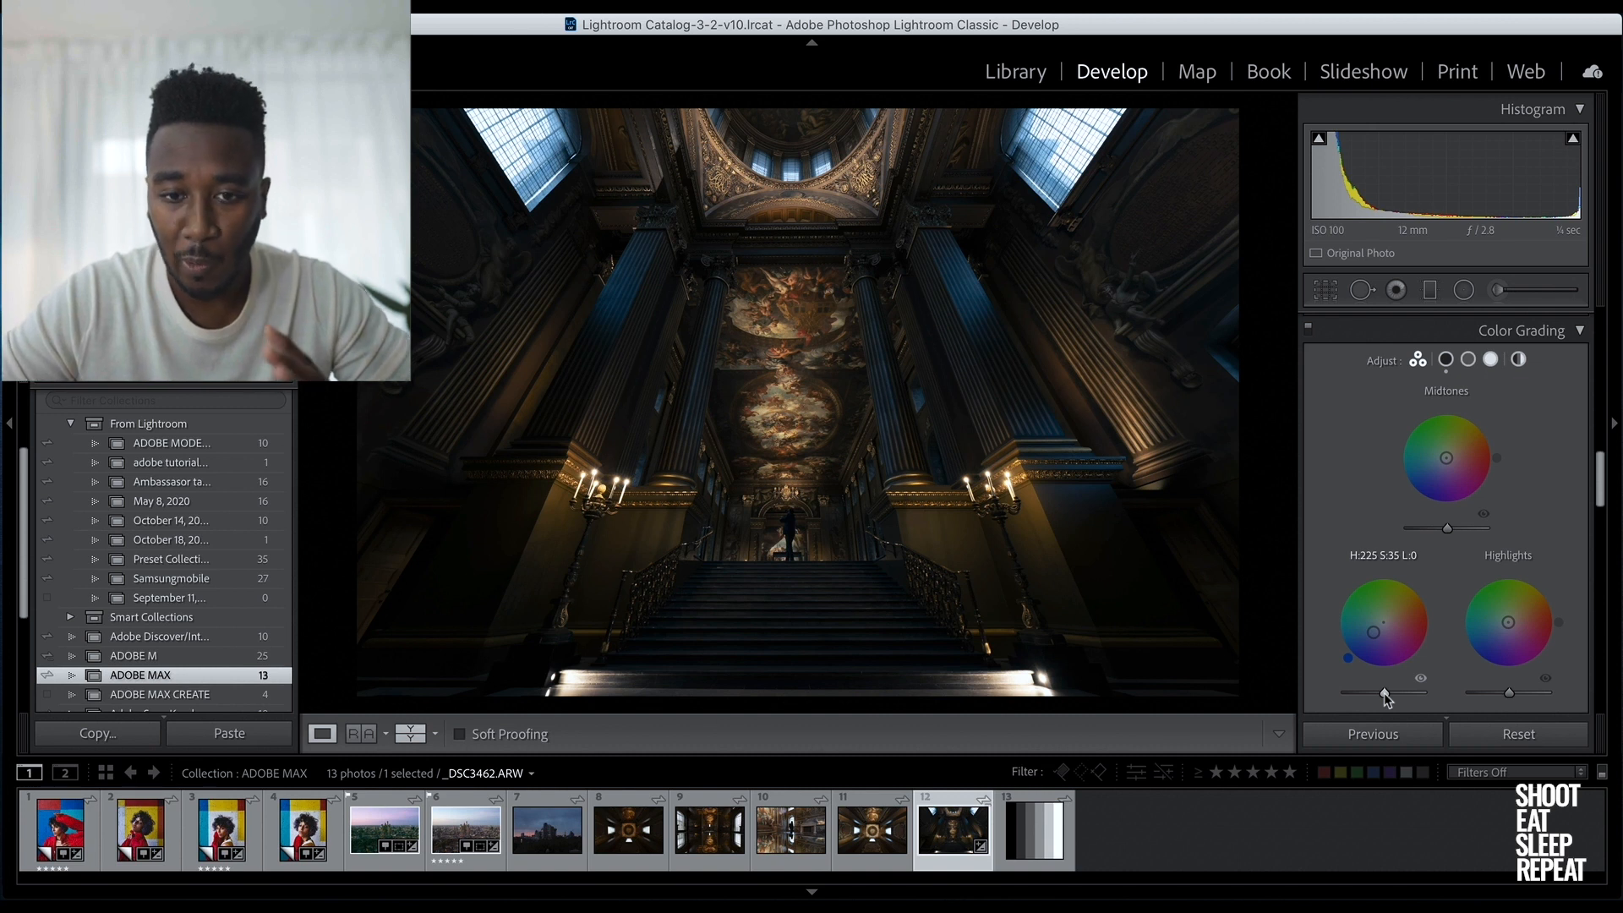
Set the shadows luminance in Color Grading to +10
{"action": "left_click_drag", "start_coordinate": [1384, 694], "coordinate": [1392, 698]}
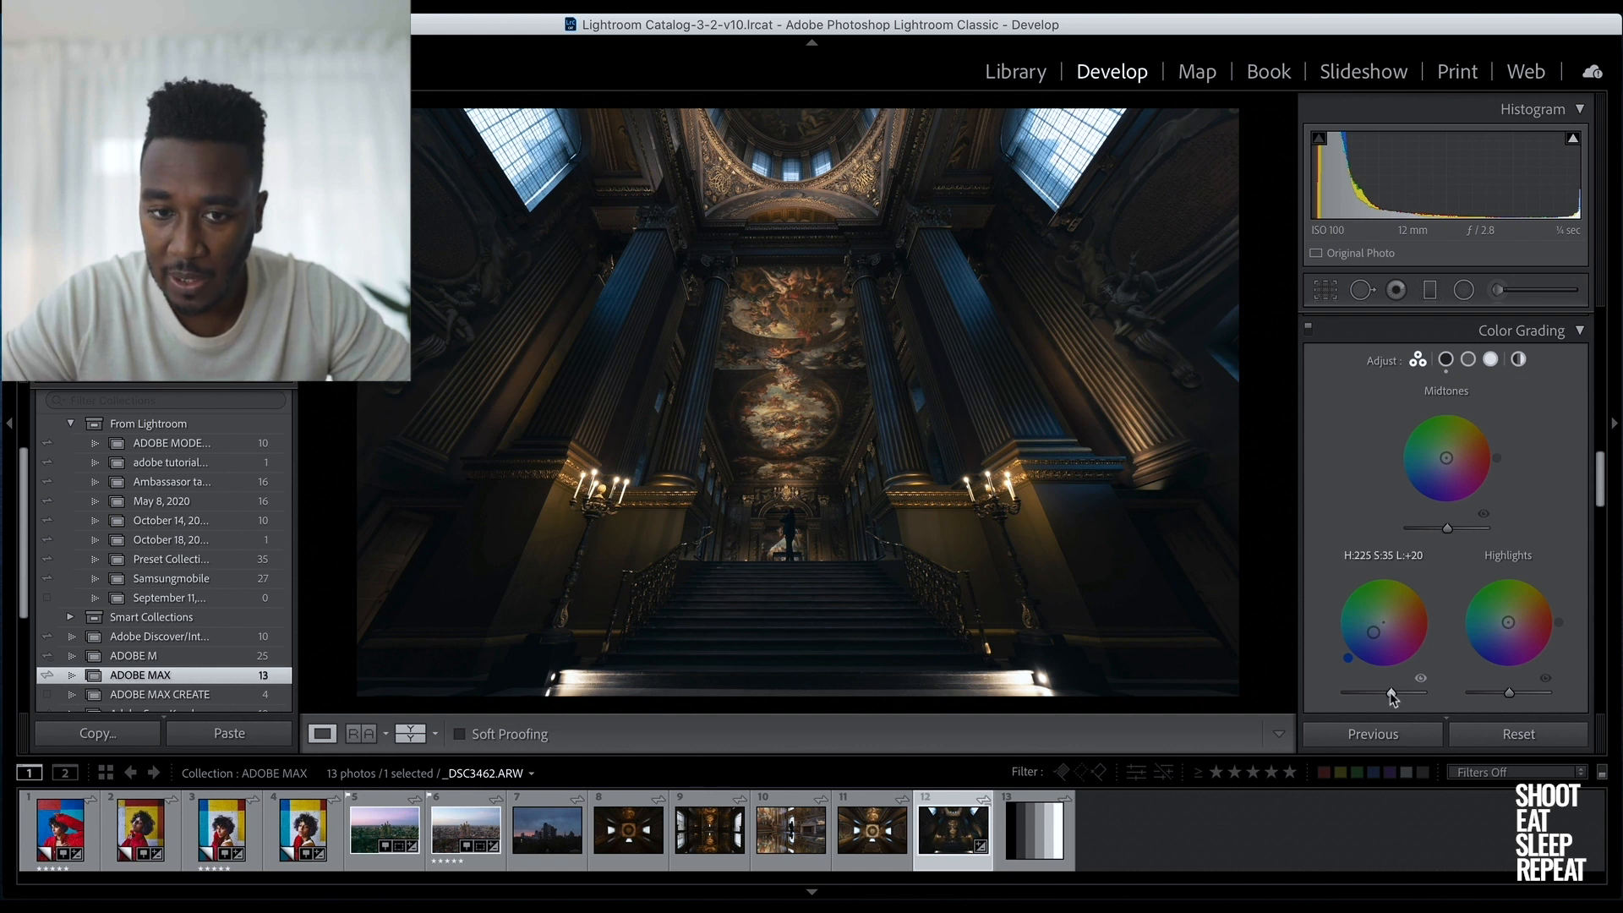
{"action": "left_click_drag", "start_coordinate": [1391, 694], "coordinate": [1387, 696]}
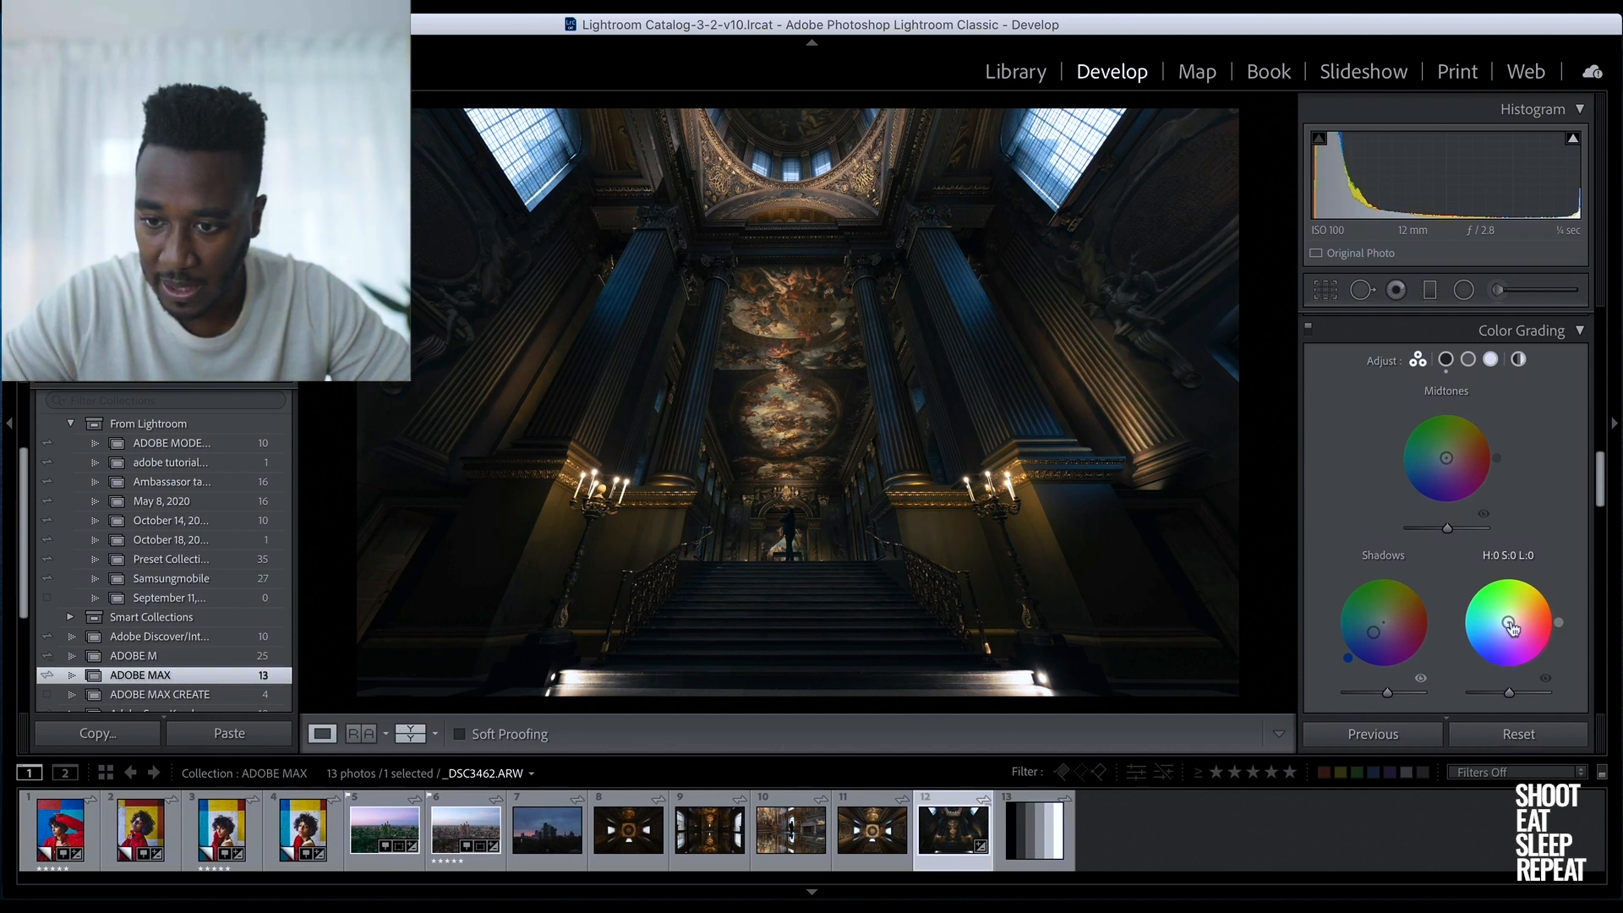
Tint the highlights yellow with hue 53 and saturation 65, and show the highlights wheel on its own
{"action": "left_click_drag", "start_coordinate": [1508, 622], "coordinate": [1523, 602]}
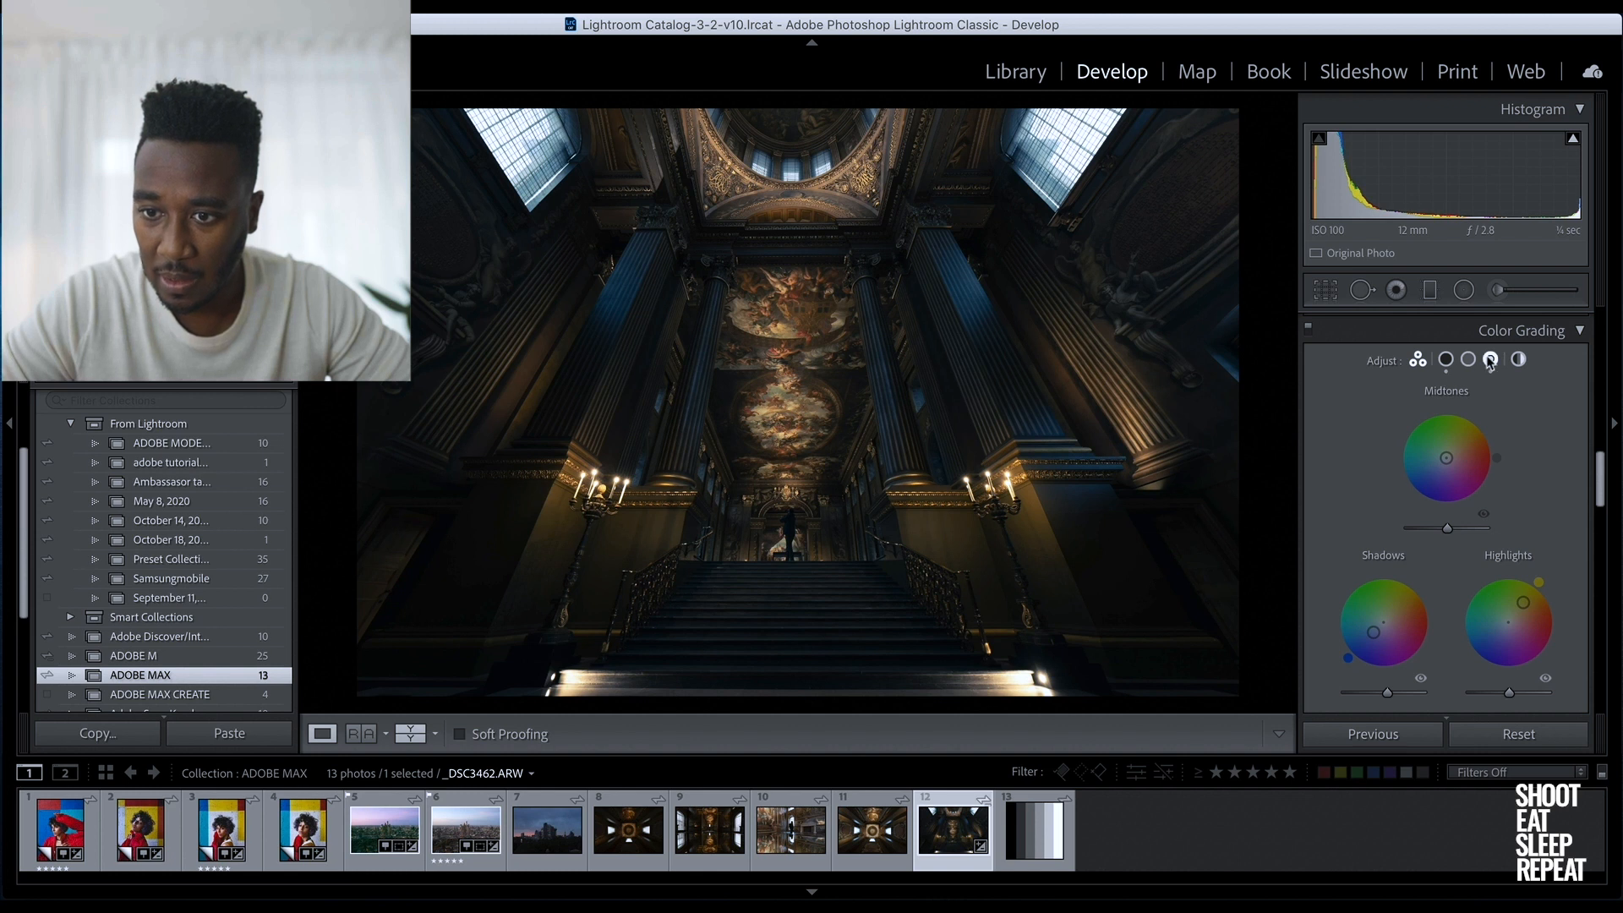
{"action": "left_click", "coordinate": [1490, 360]}
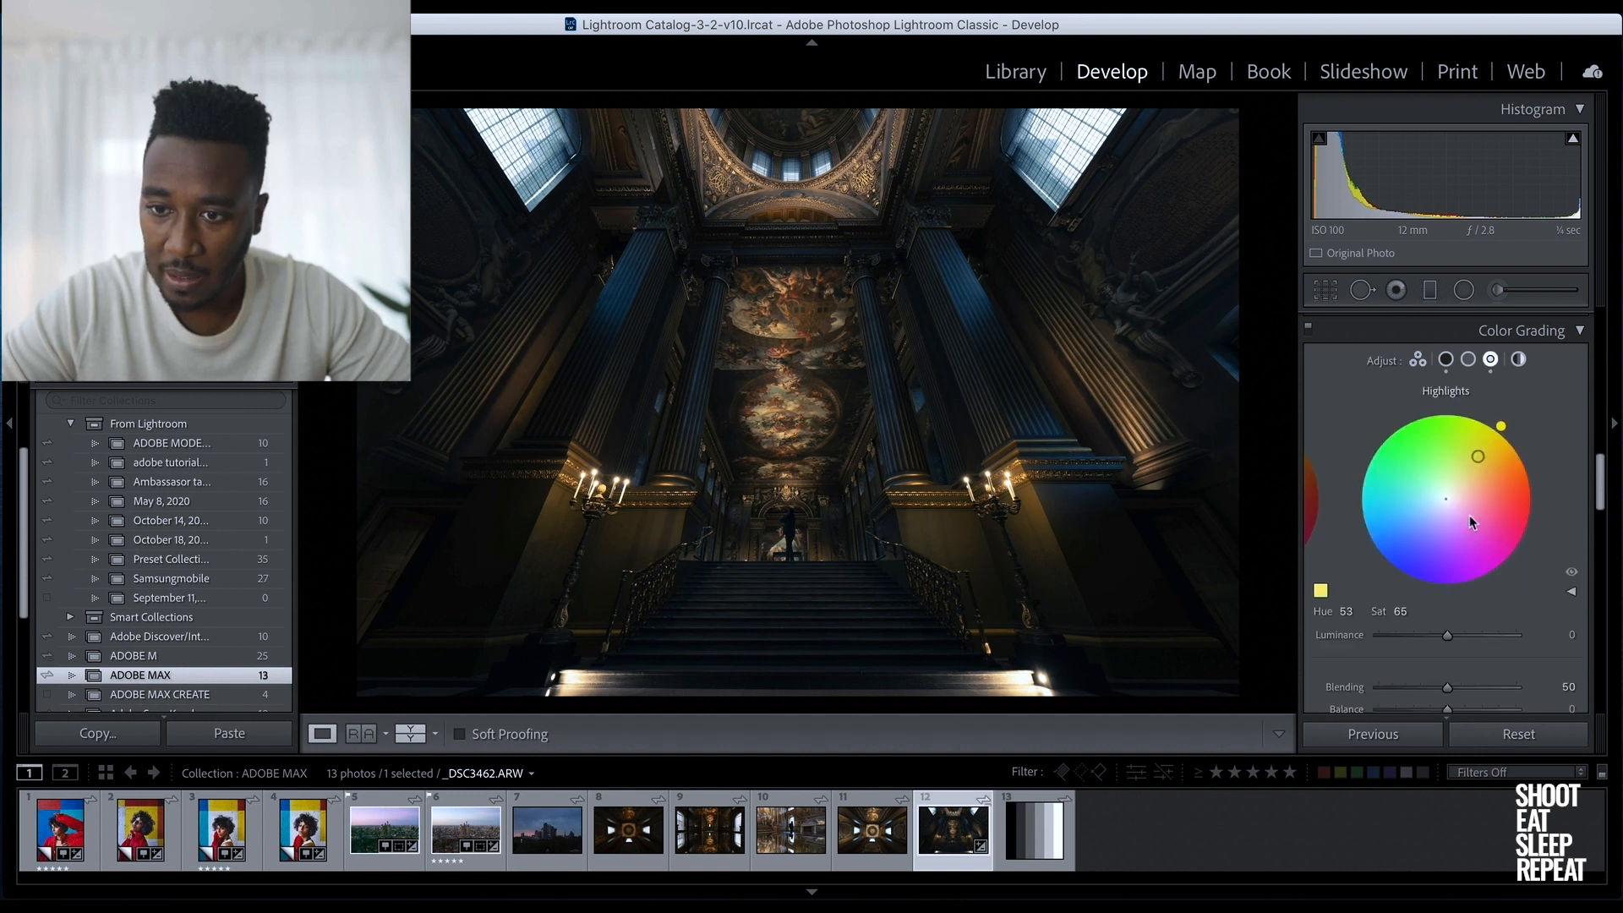
{"action": "left_click", "coordinate": [1315, 507]}
{"action": "left_click", "coordinate": [1312, 507]}
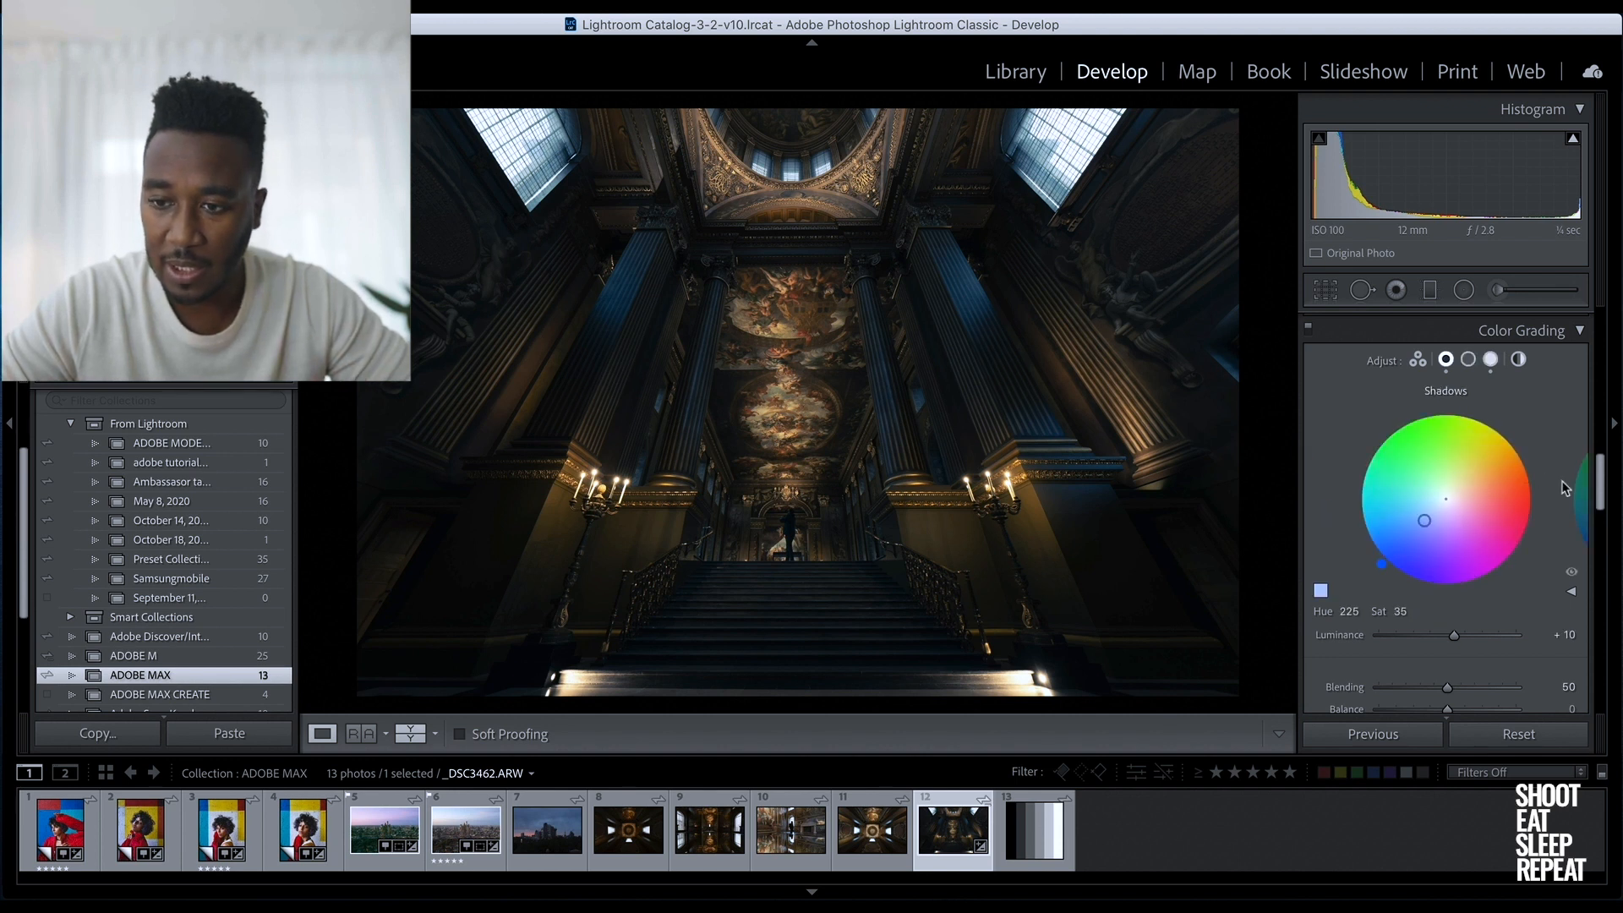
{"action": "left_click", "coordinate": [1492, 362]}
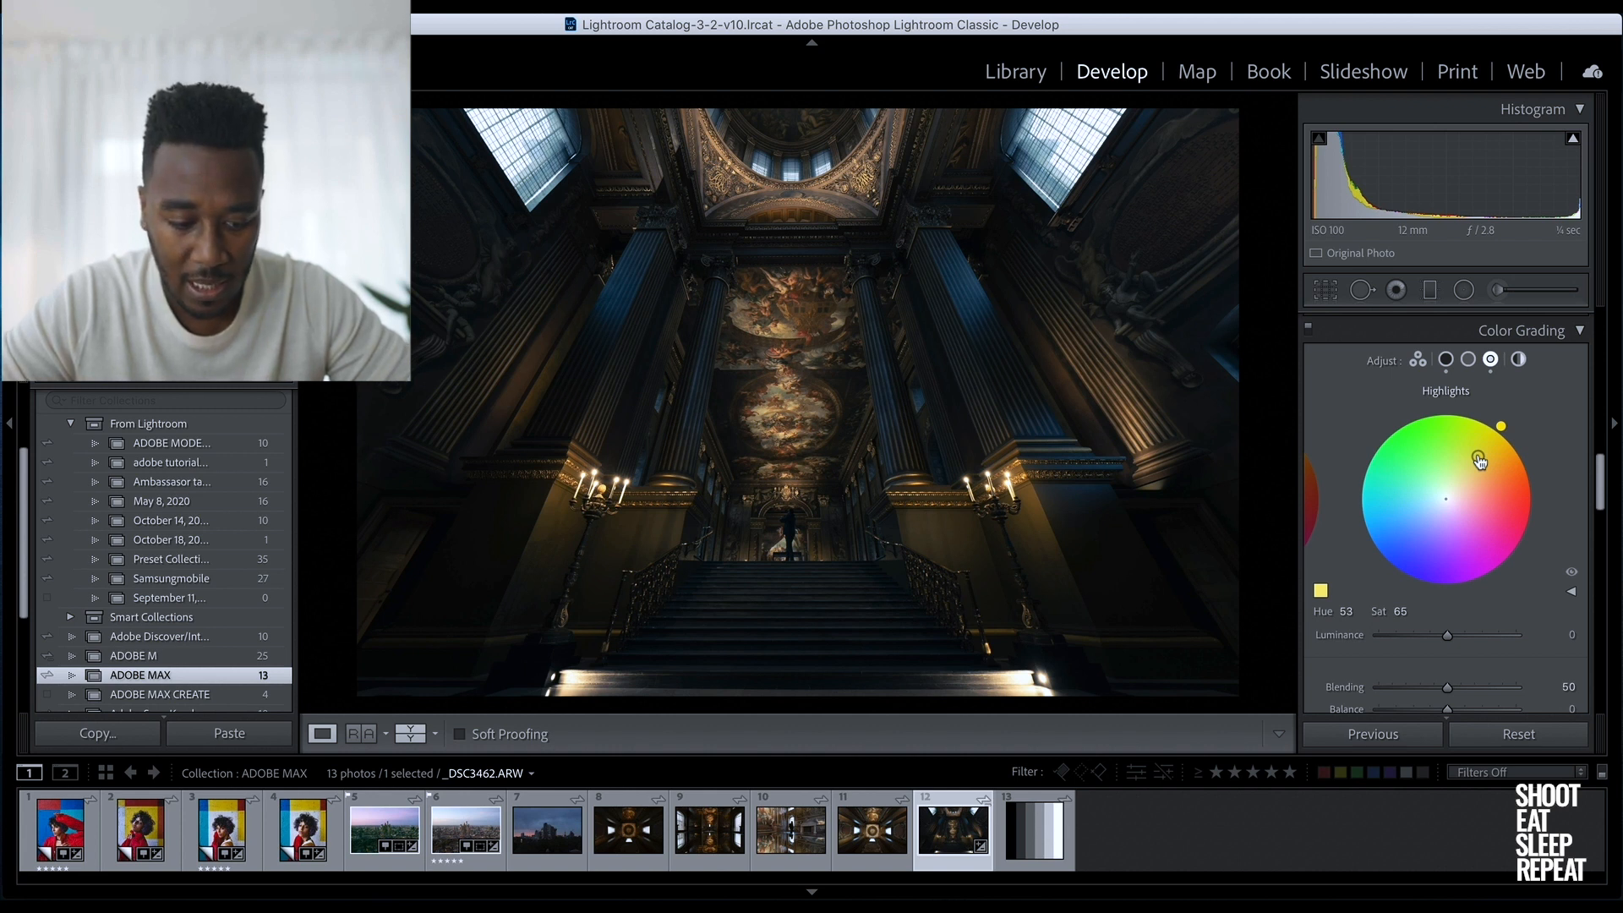
Warm the highlights tint to orange with hue 40 and saturation 83
{"action": "left_click_drag", "start_coordinate": [1479, 461], "coordinate": [1486, 465]}
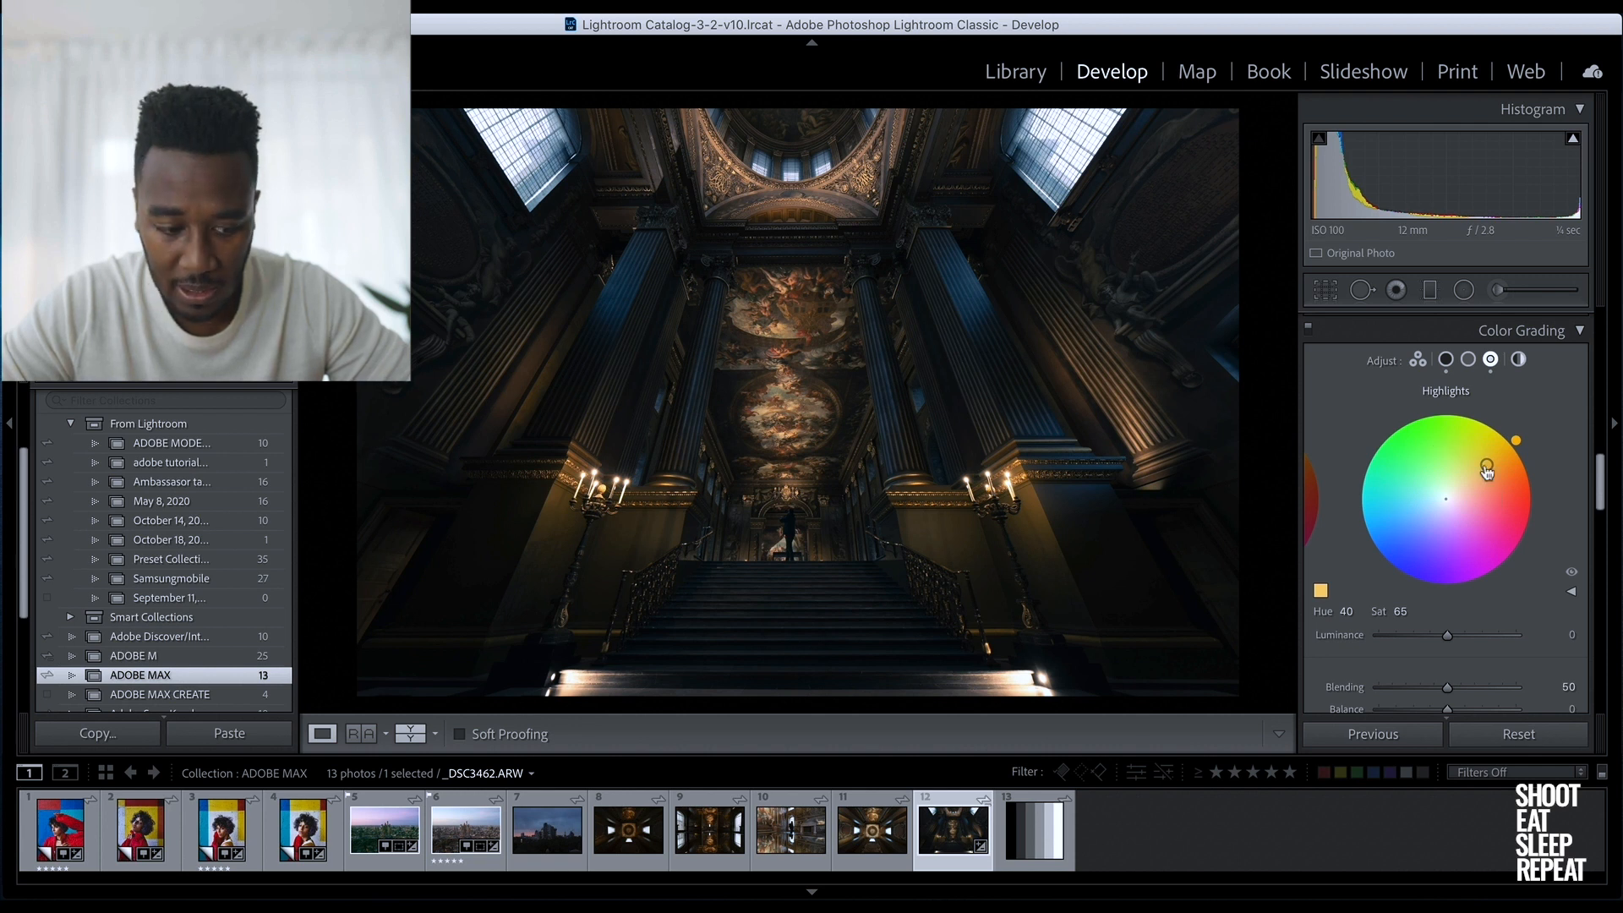
{"action": "mouse_move", "coordinate": [1489, 464]}
{"action": "left_mouse_down"}
{"action": "mouse_move", "coordinate": [1476, 473]}
{"action": "mouse_move", "coordinate": [1490, 468]}
{"action": "left_mouse_up"}
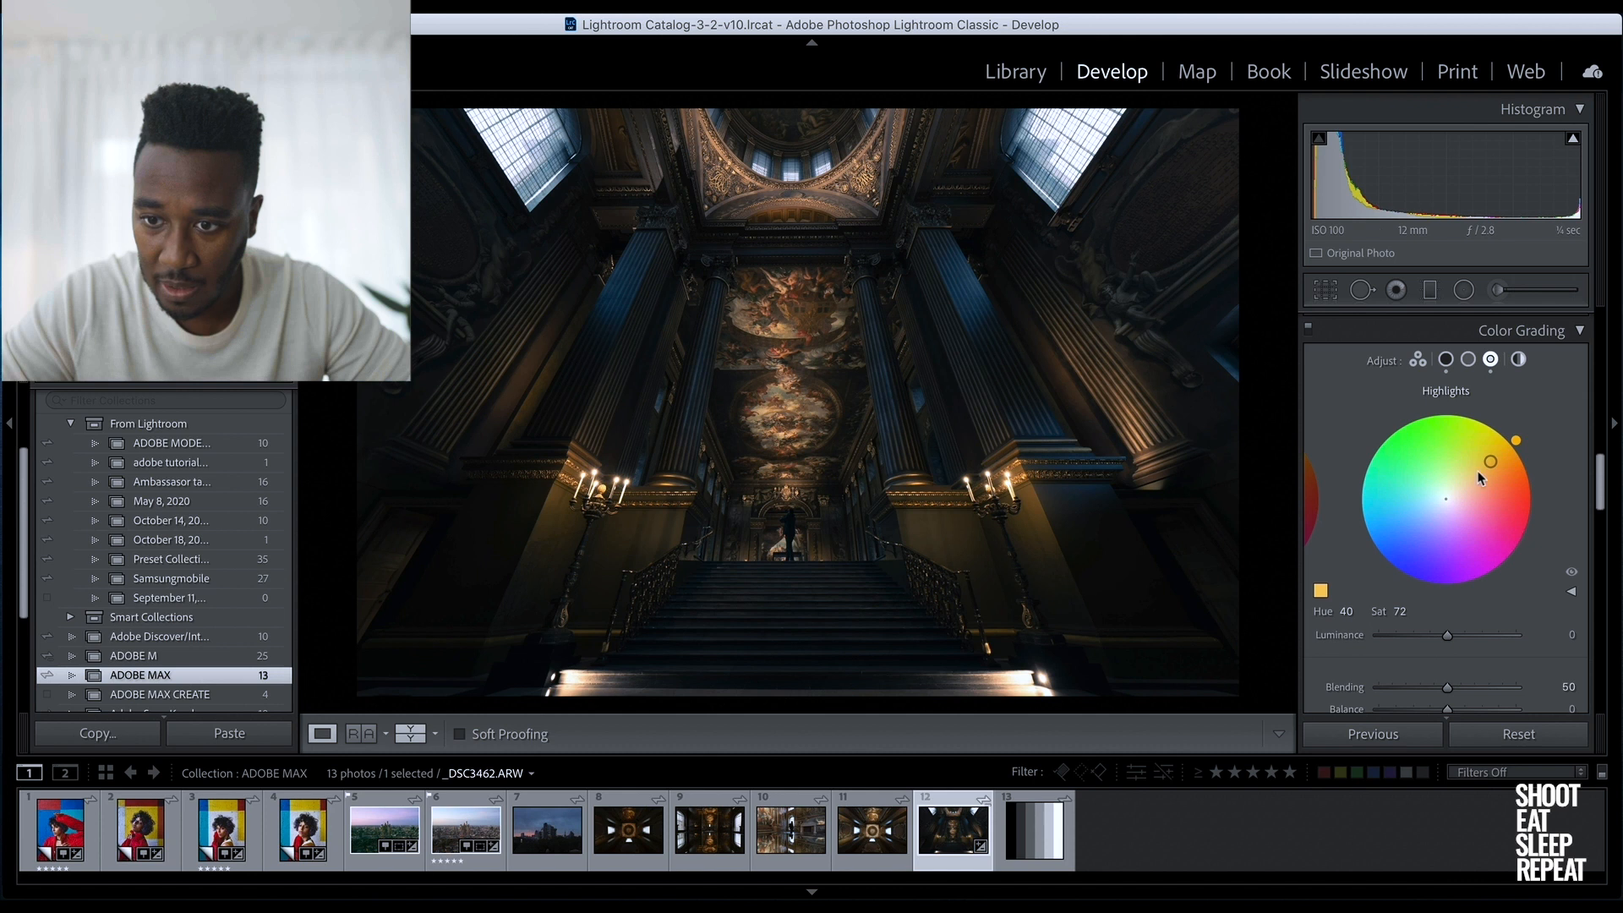
{"action": "mouse_move", "coordinate": [1491, 465]}
{"action": "left_mouse_down"}
{"action": "mouse_move", "coordinate": [1445, 499]}
{"action": "mouse_move", "coordinate": [1505, 449]}
{"action": "left_mouse_up"}
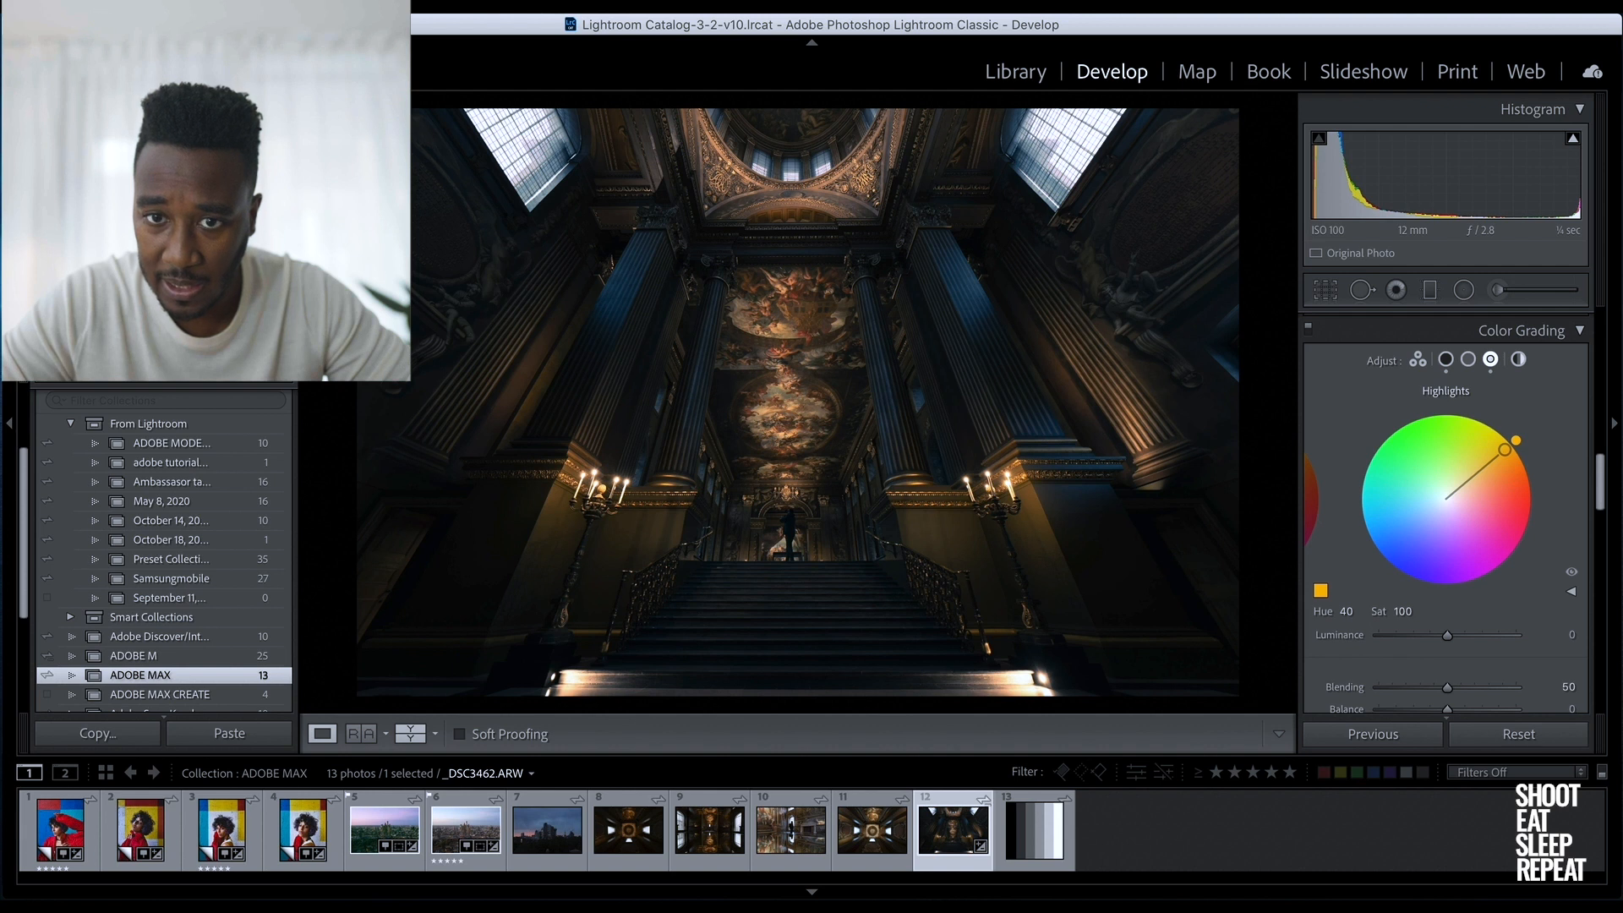
{"action": "left_click_drag", "start_coordinate": [1505, 449], "coordinate": [1496, 456]}
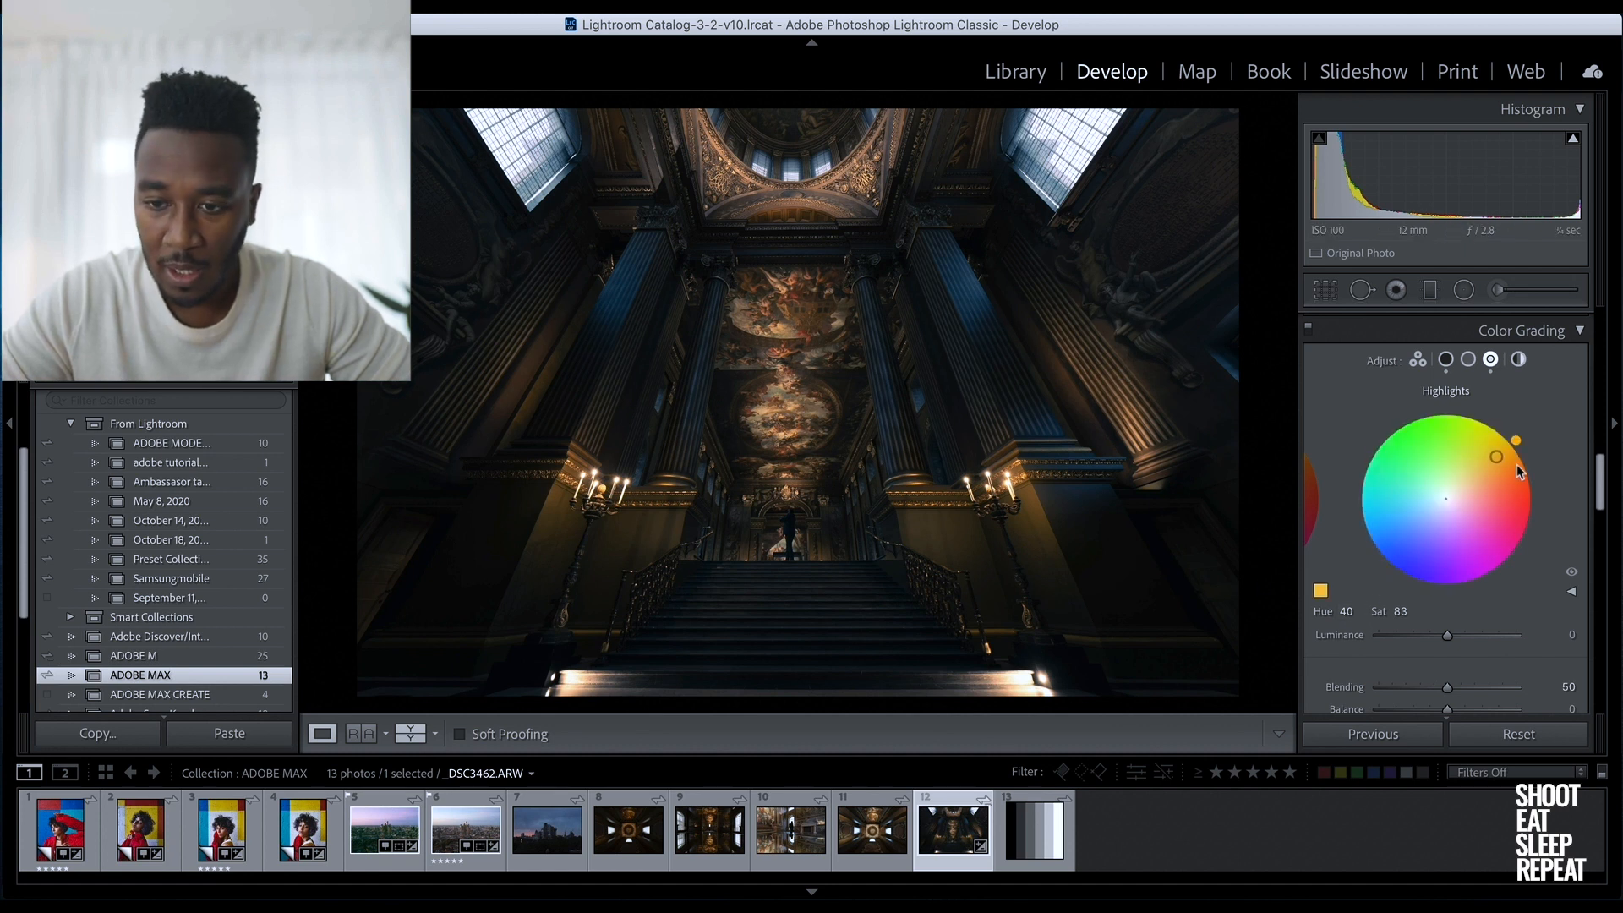
Compare the photo with all Color Grading adjustments switched off and on, leaving them on
{"action": "left_click", "coordinate": [1308, 328]}
{"action": "left_click", "coordinate": [1308, 328]}
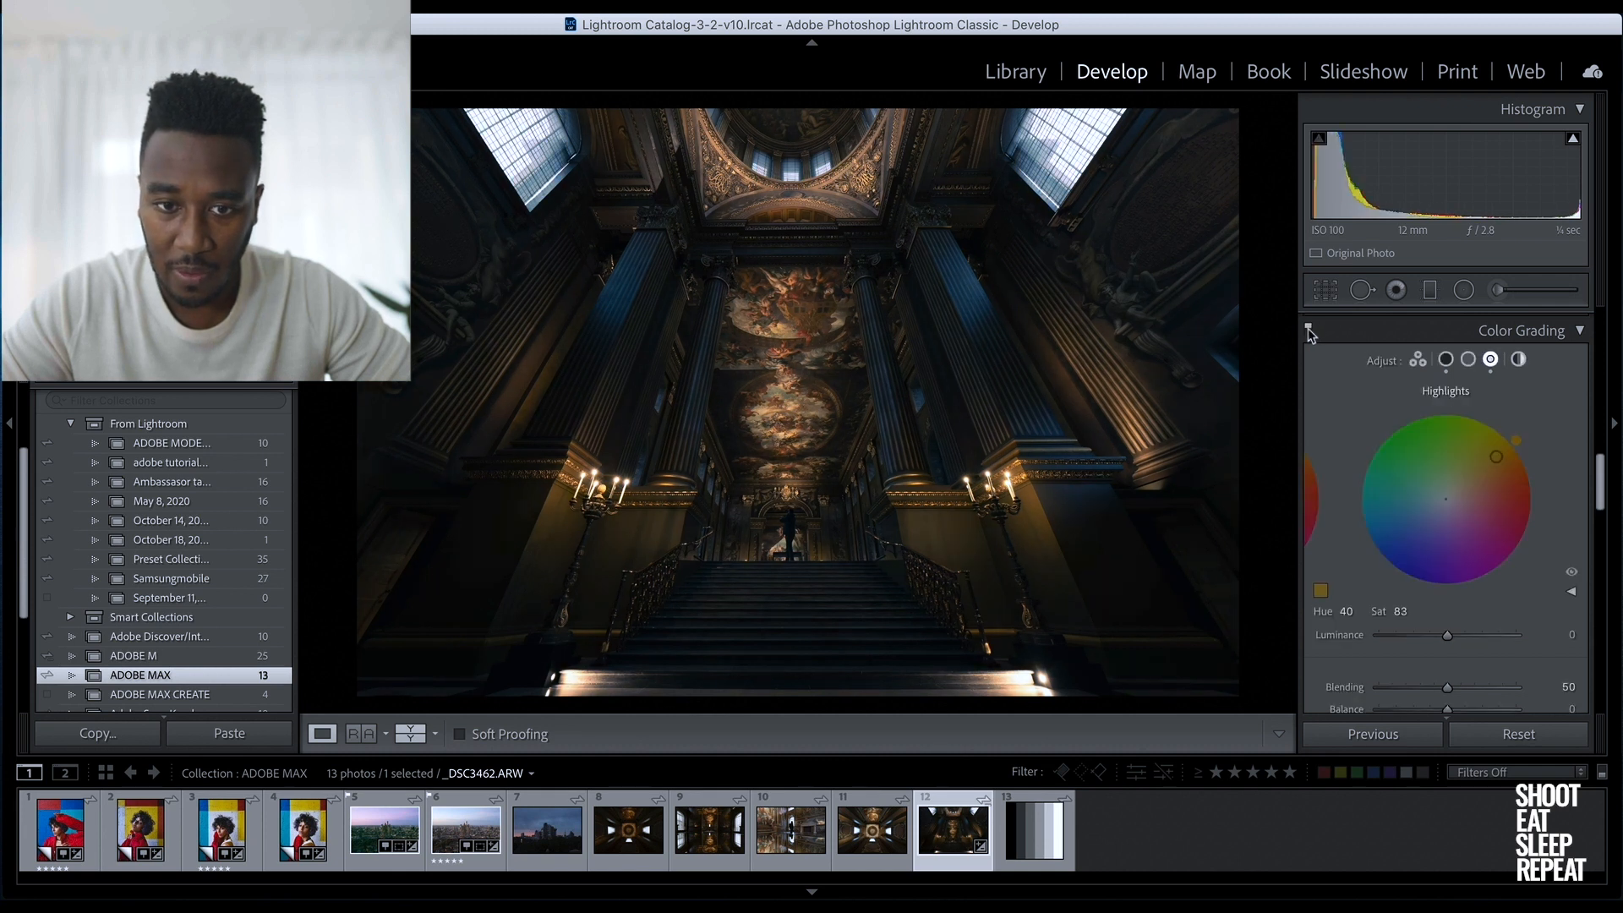
{"action": "left_click", "coordinate": [1308, 328]}
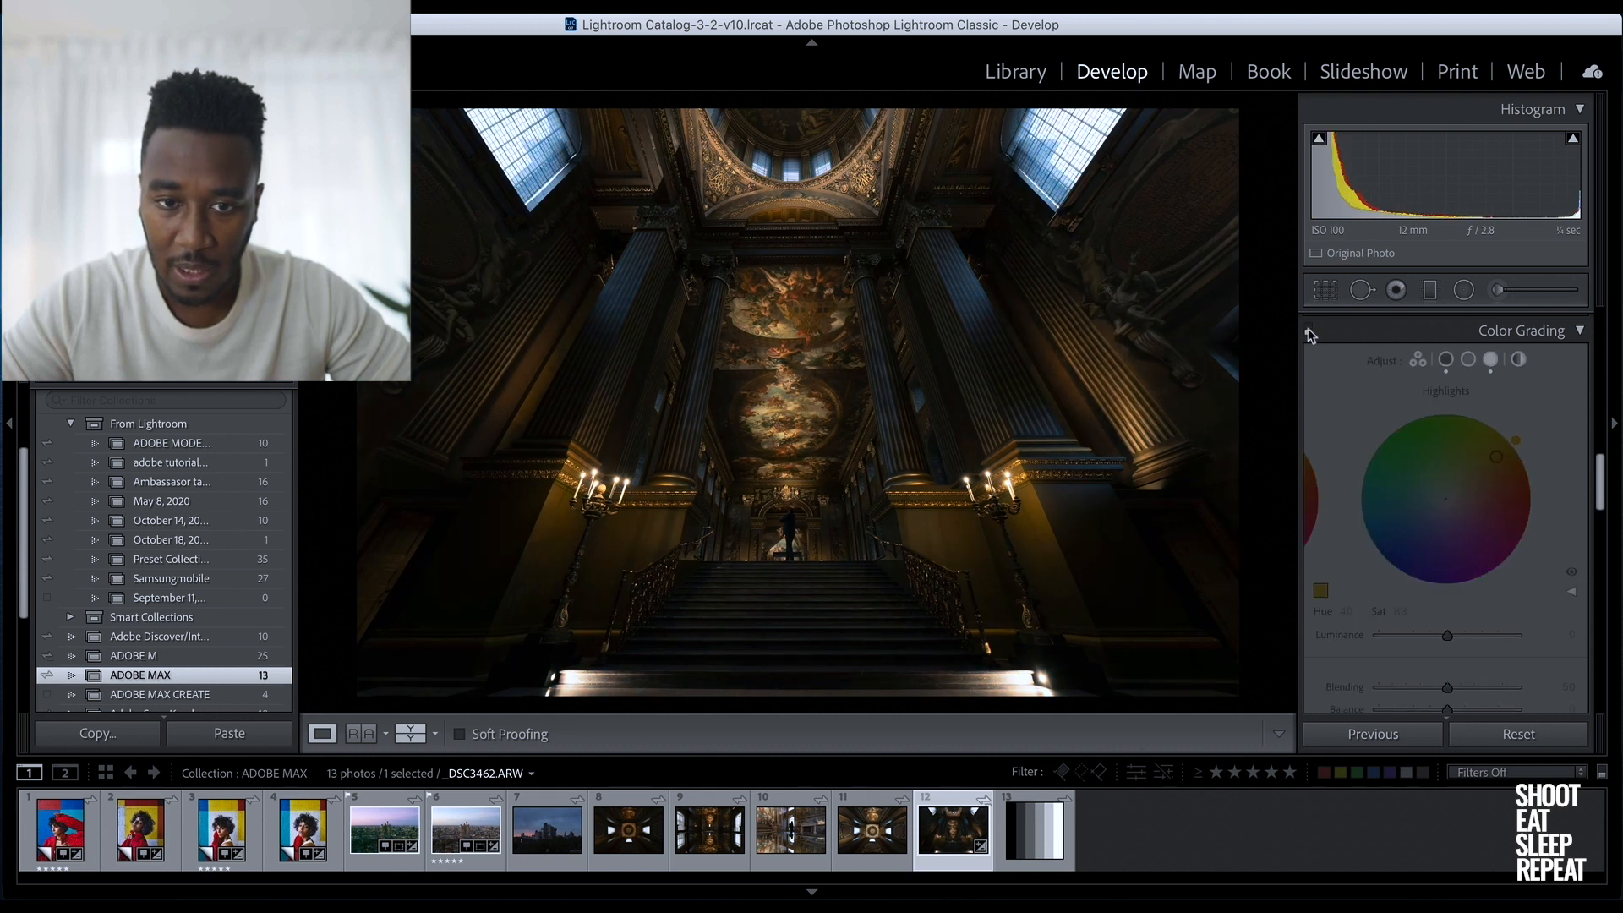
{"action": "left_click", "coordinate": [1308, 328]}
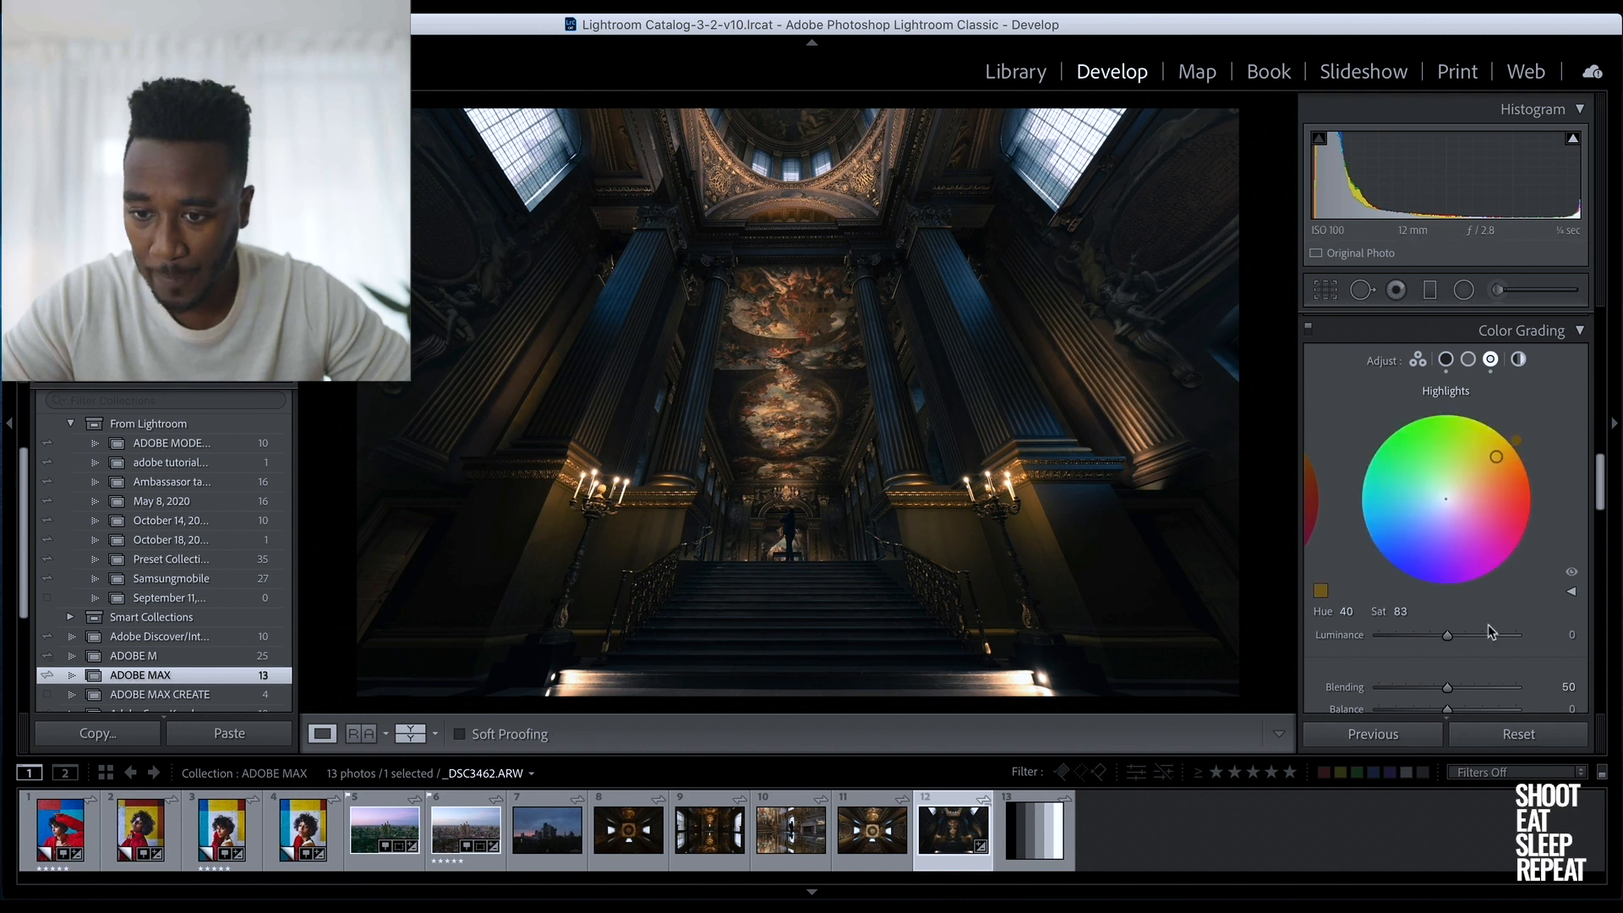
Apply the Adobe Live Curves point curve in Tone Curve and lower its black point to output 18
{"action": "scroll", "coordinate": [1552, 608], "scroll_direction": "down", "scroll_amount": 3}
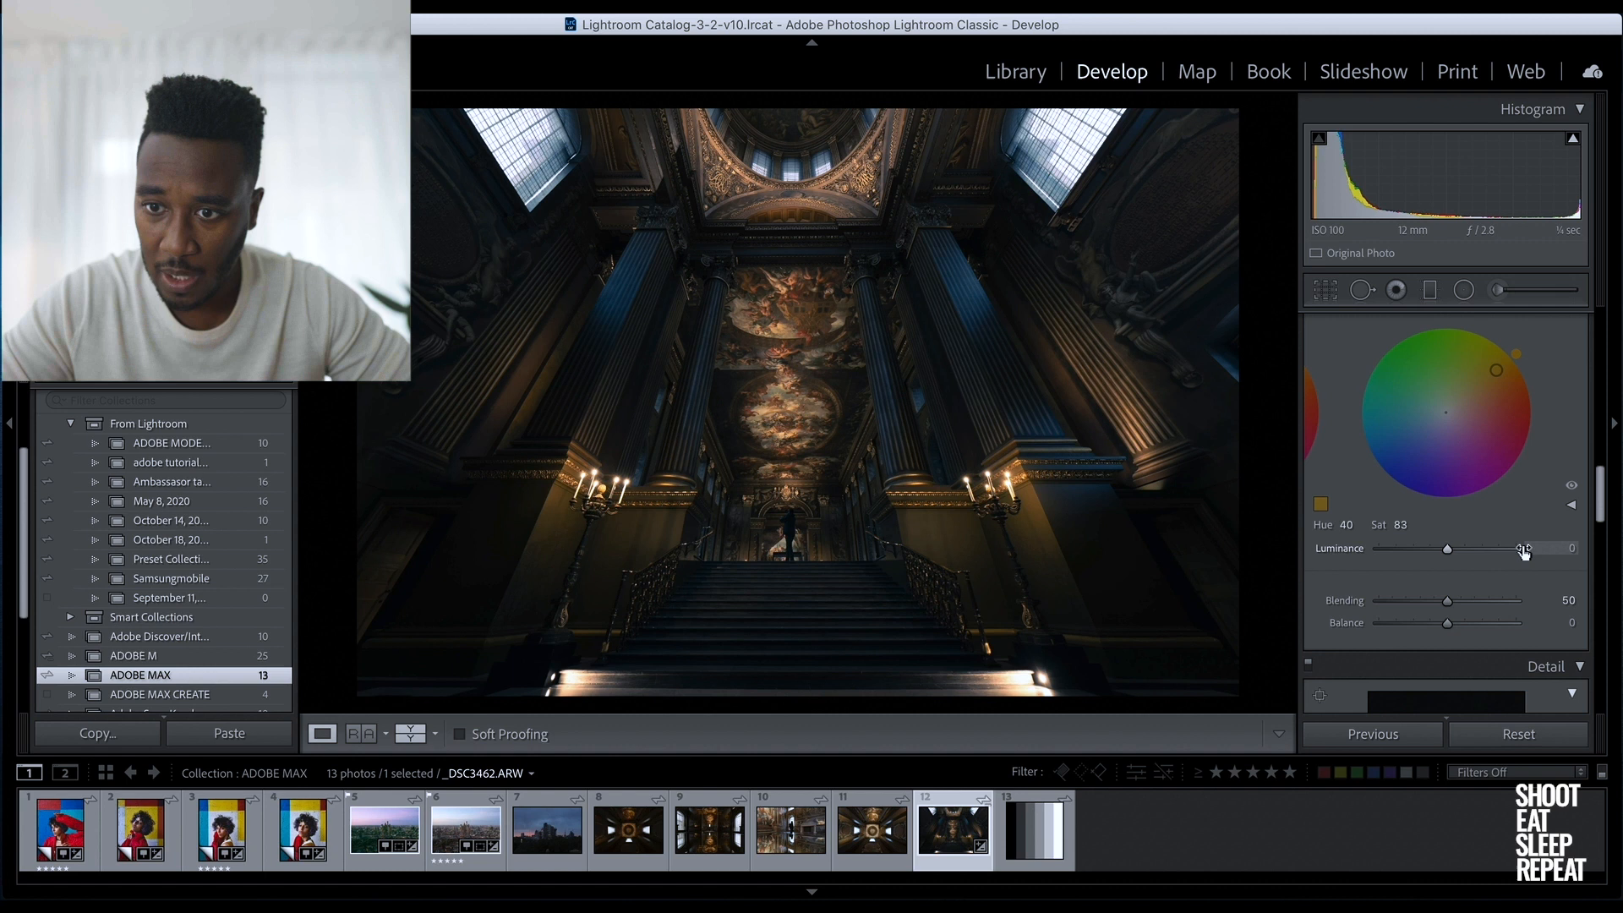
{"action": "scroll", "coordinate": [1524, 551], "scroll_direction": "up", "scroll_amount": 8}
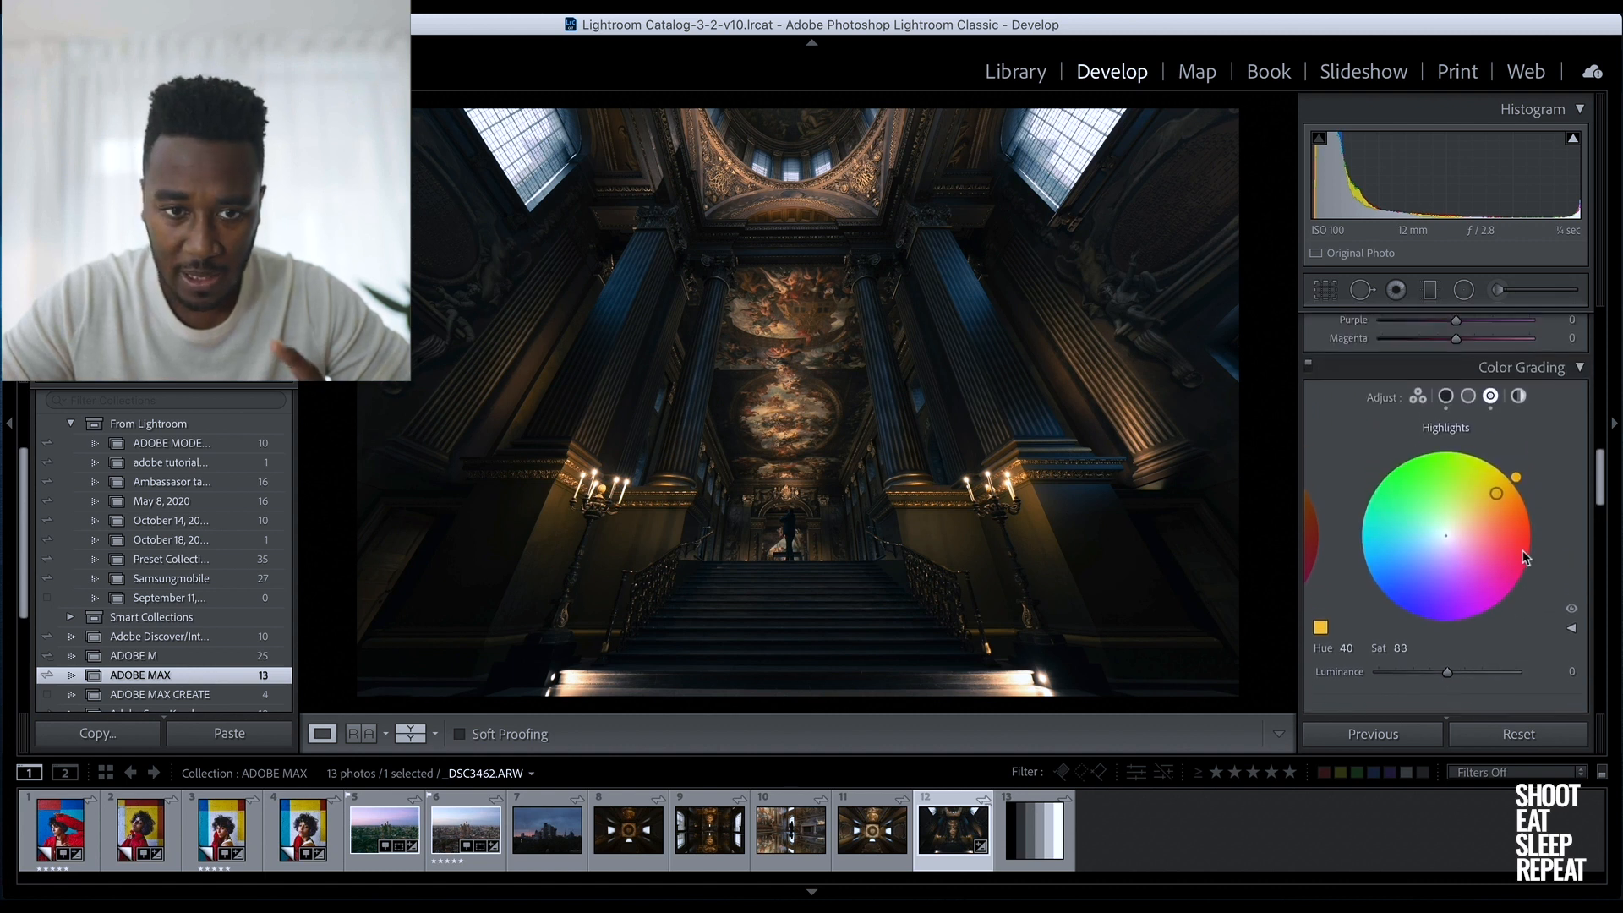
{"action": "scroll", "coordinate": [1526, 557], "scroll_direction": "up", "scroll_amount": 6}
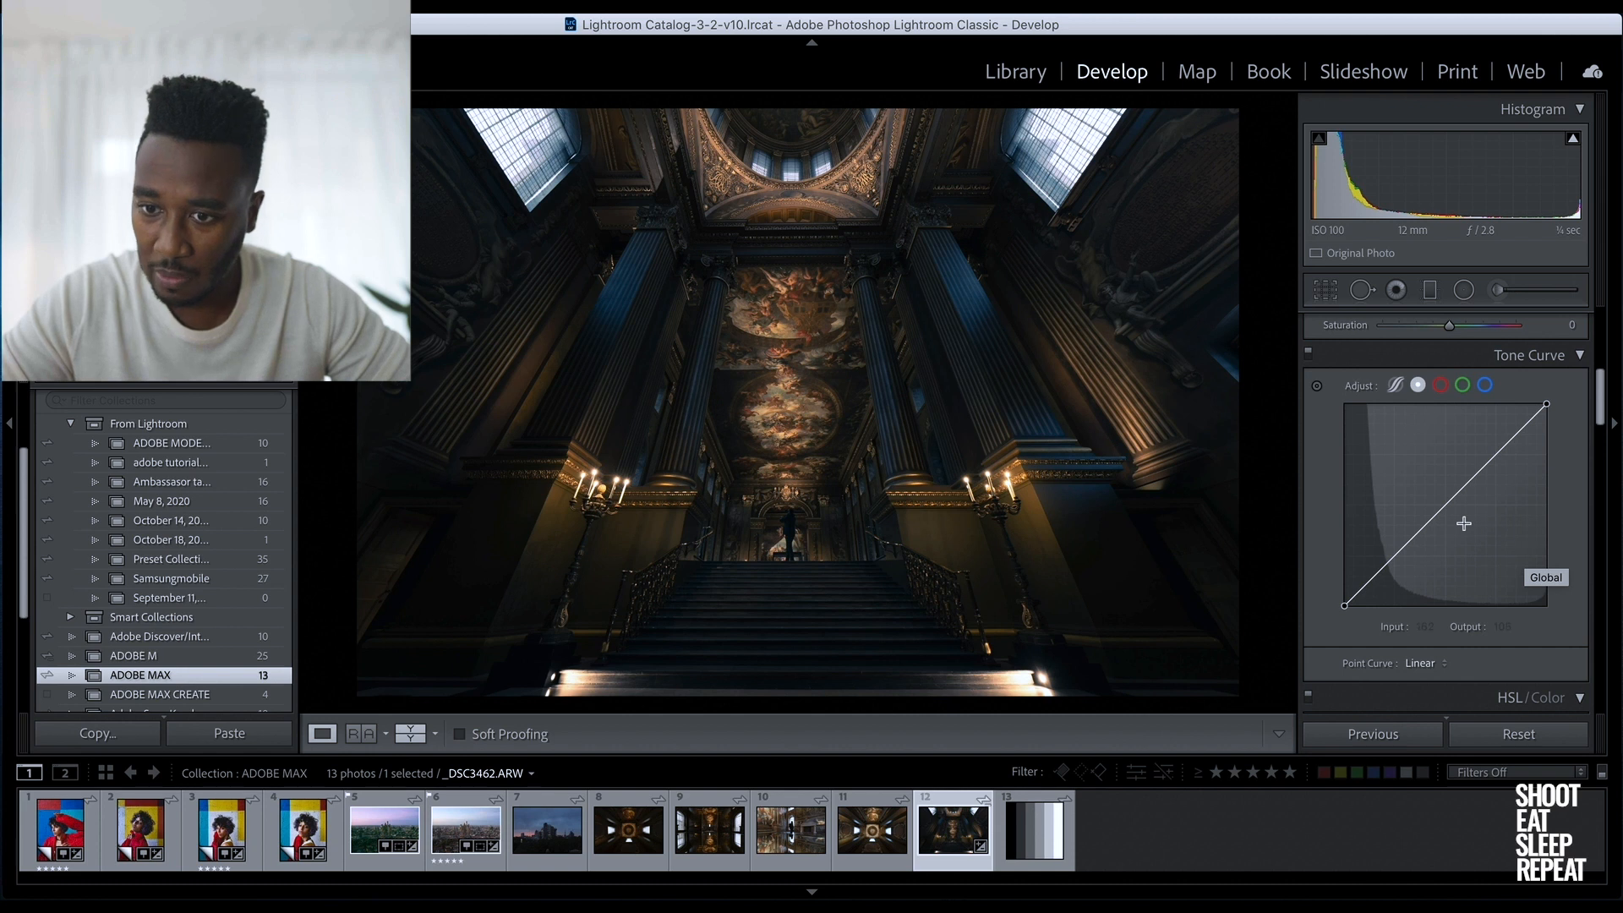
{"action": "scroll", "coordinate": [1522, 630], "scroll_direction": "down", "scroll_amount": 2}
{"action": "left_click", "coordinate": [1437, 614]}
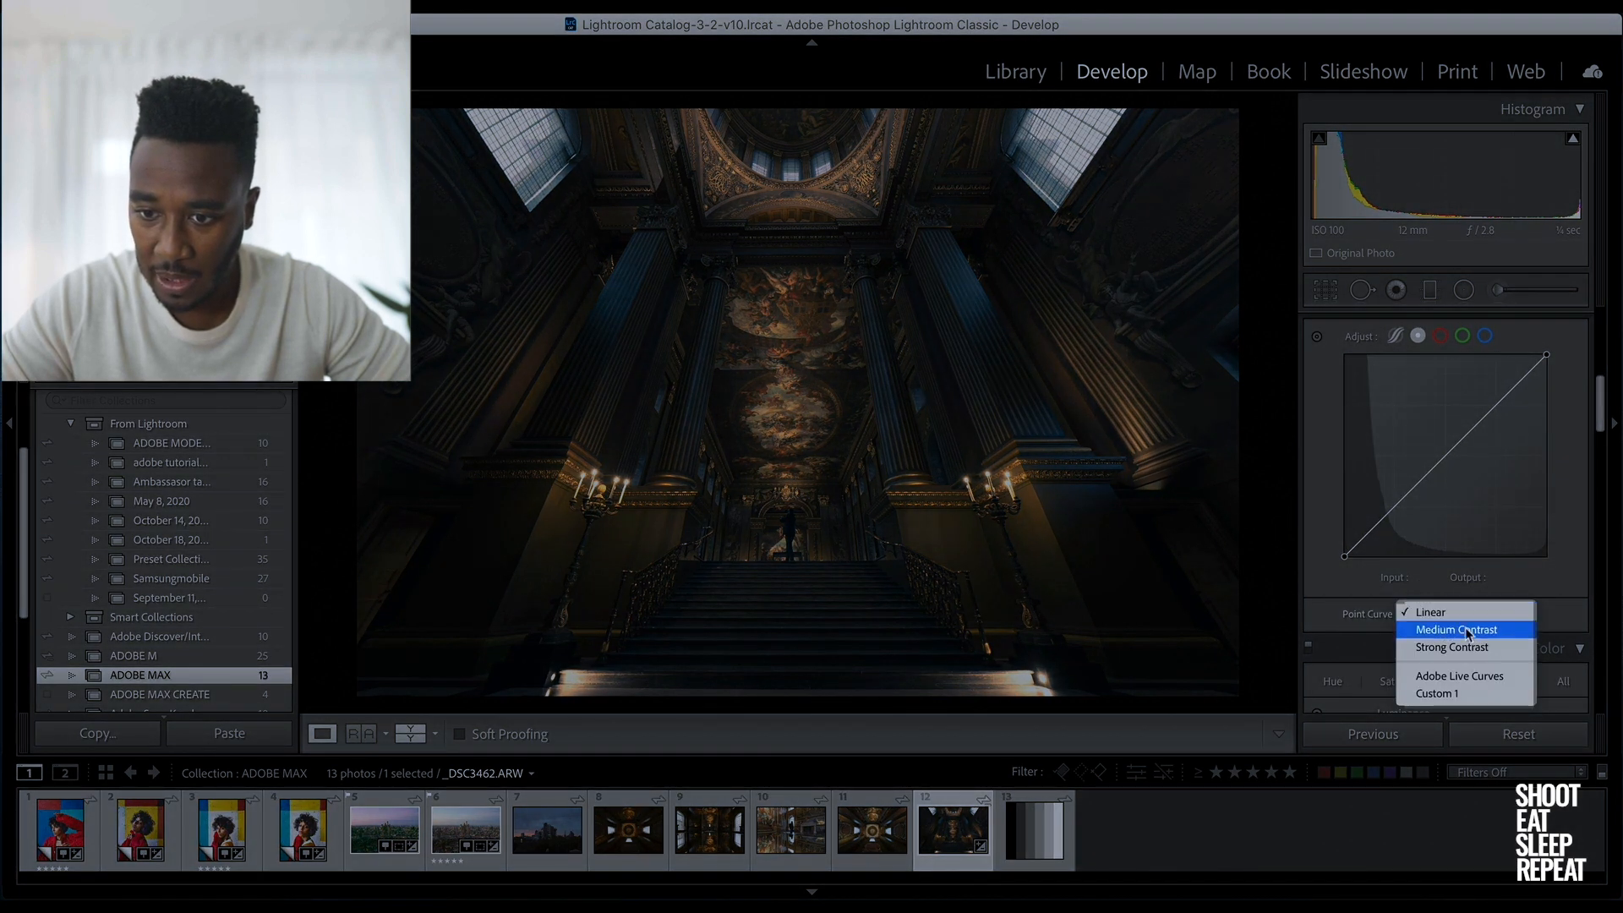
{"action": "left_click", "coordinate": [1465, 674]}
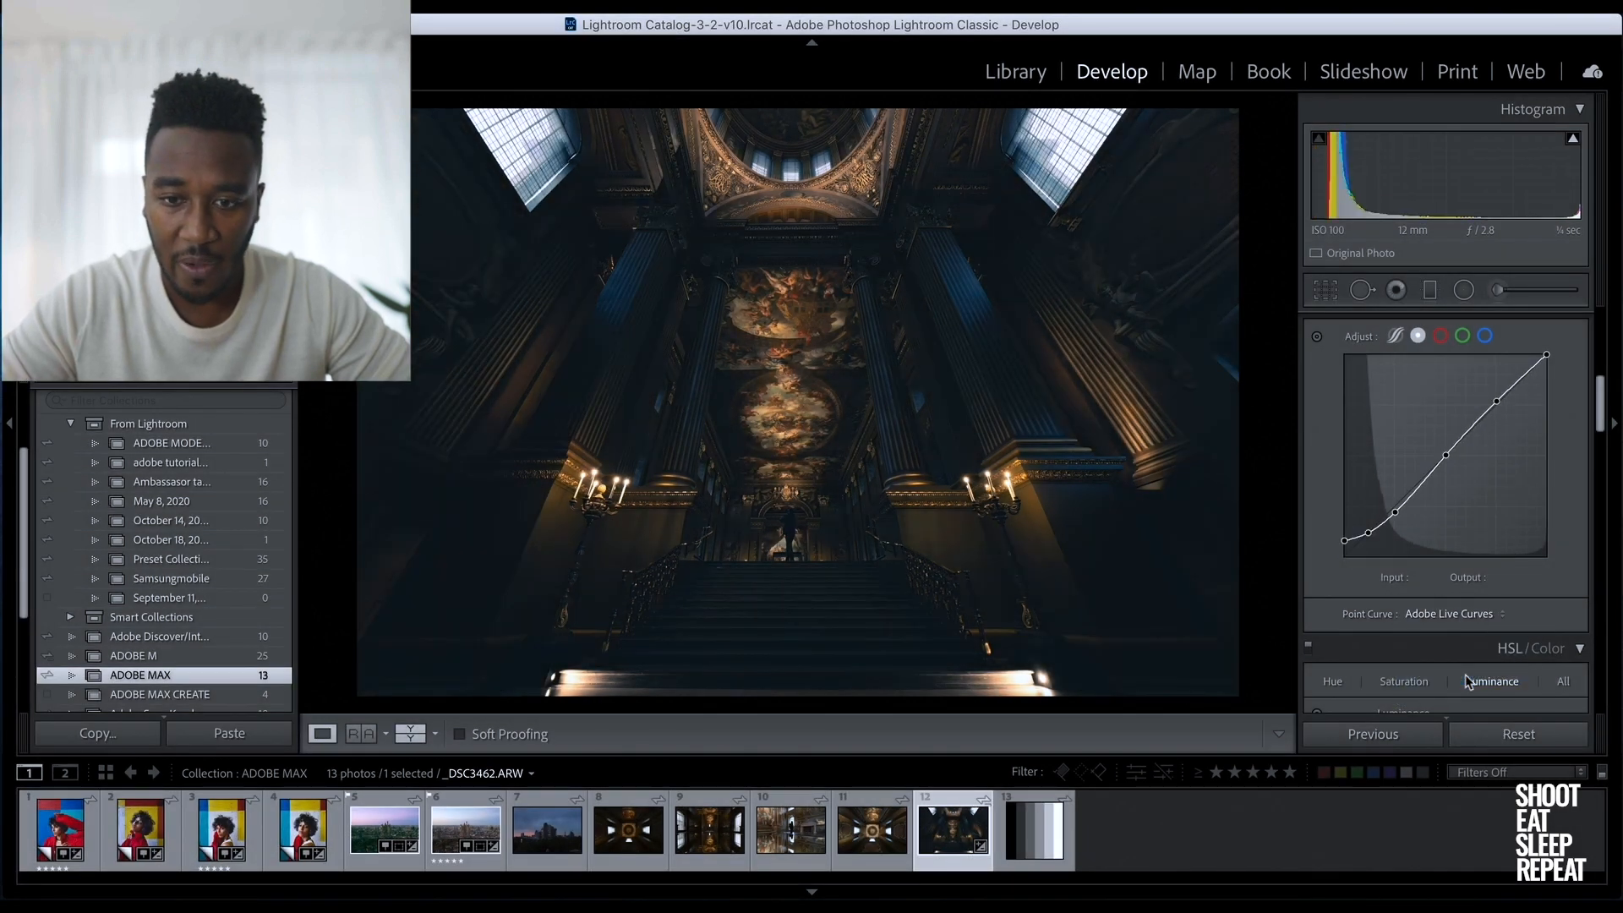
{"action": "left_click_drag", "start_coordinate": [1345, 545], "coordinate": [1341, 547]}
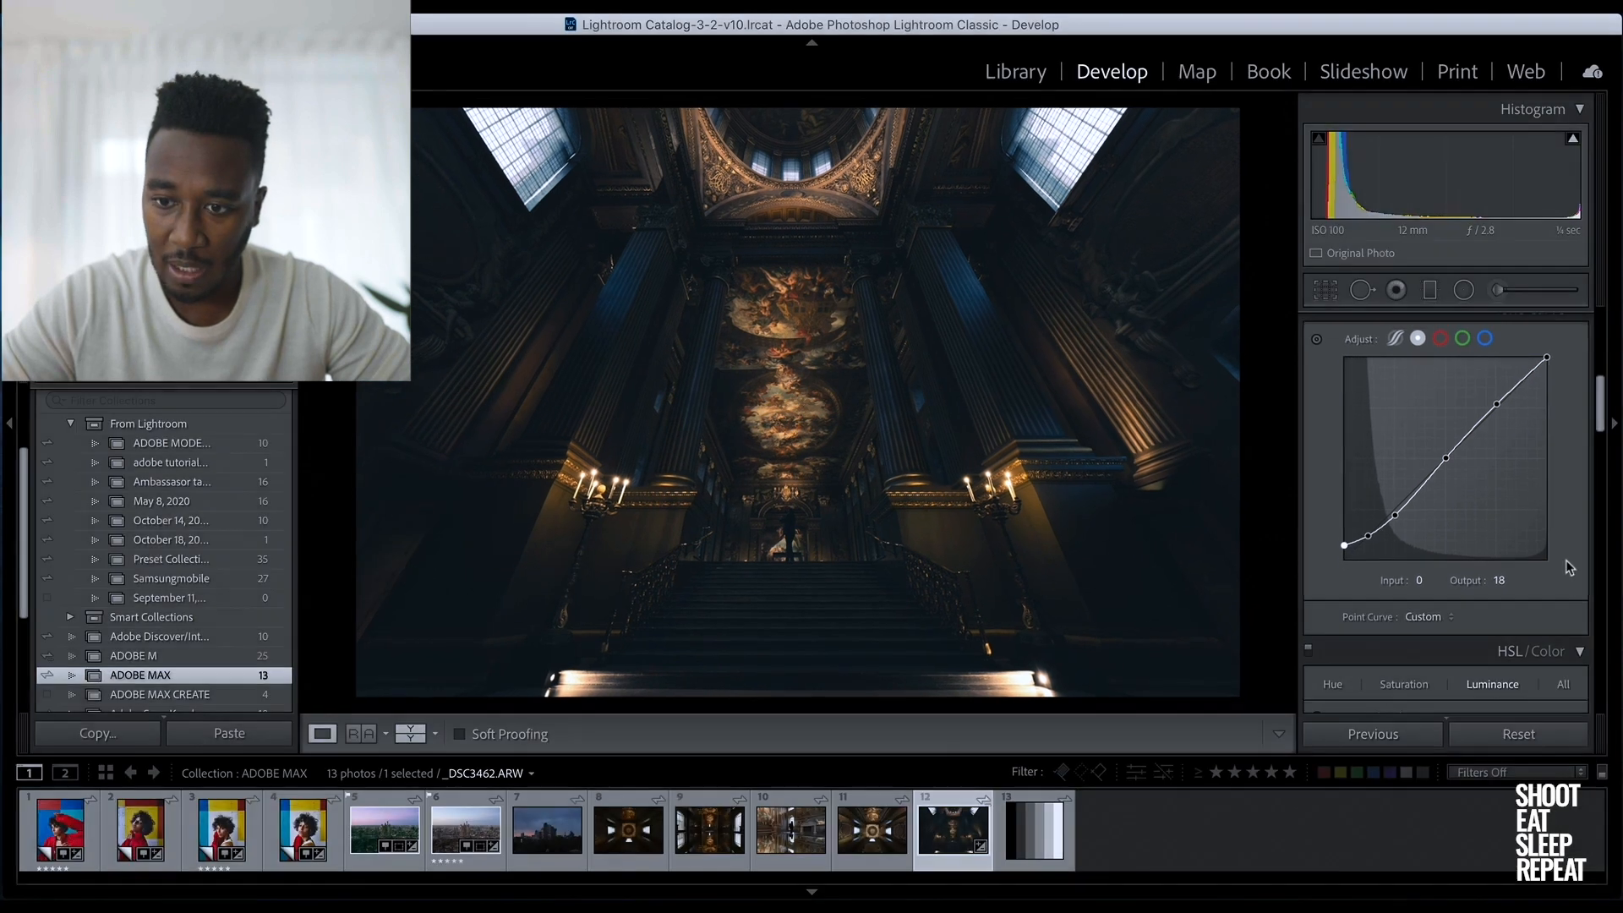
Set Clarity to +25, Texture to +10 and Vibrance to +20 in the Basic adjustments
{"action": "scroll", "coordinate": [1569, 566], "scroll_direction": "up", "scroll_amount": 5}
{"action": "scroll", "coordinate": [1569, 568], "scroll_direction": "up", "scroll_amount": 5}
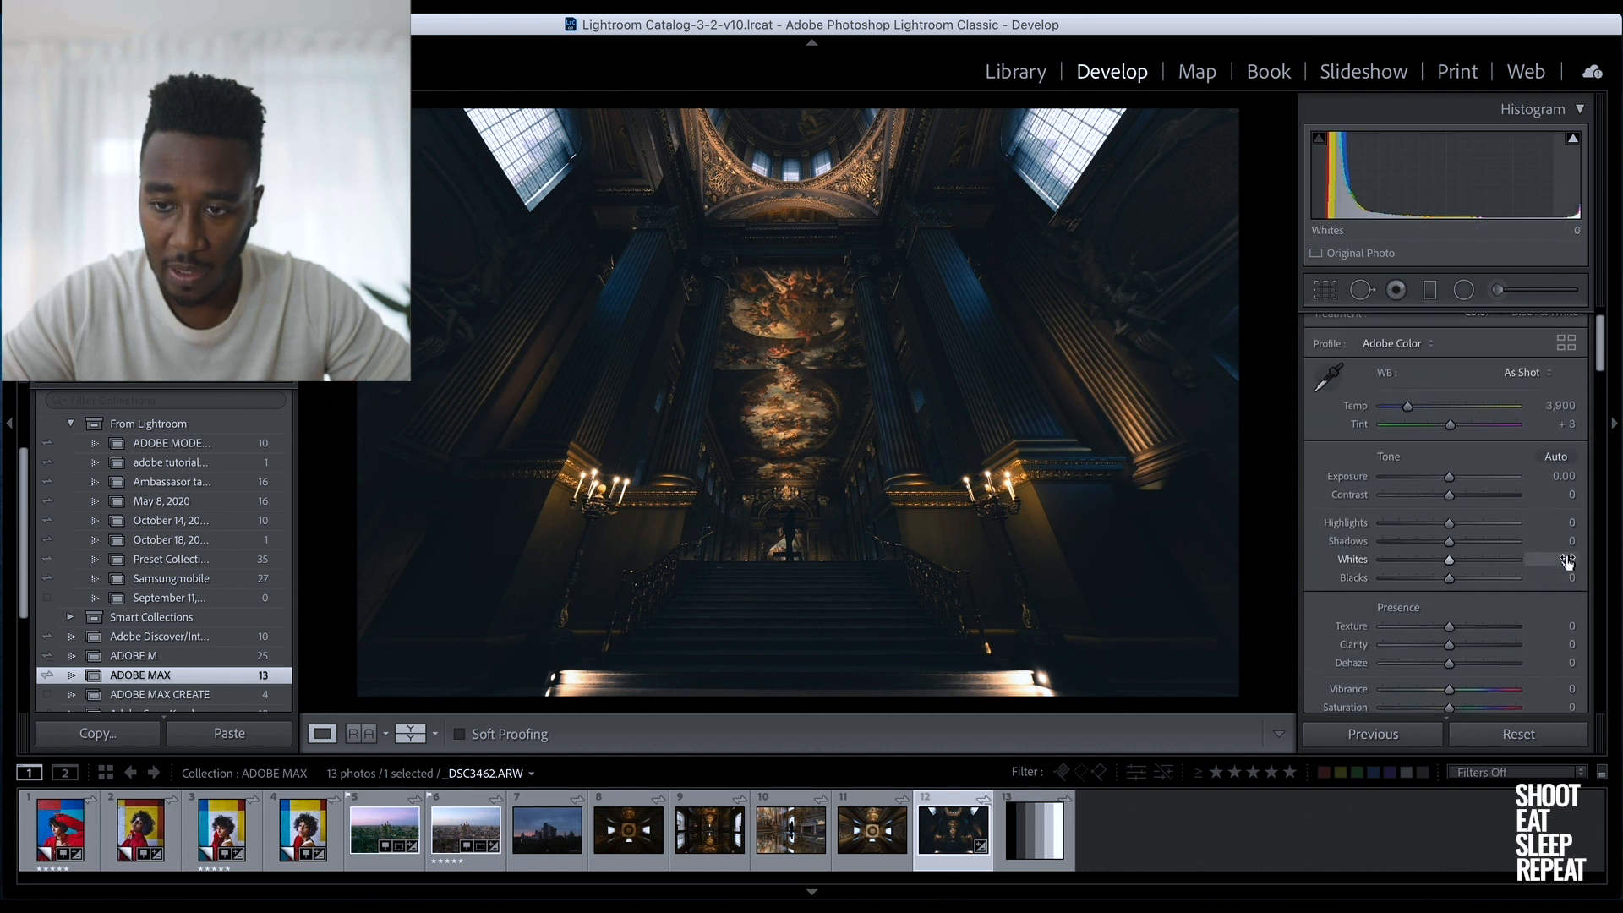
{"action": "scroll", "coordinate": [1567, 560], "scroll_direction": "down", "scroll_amount": 2}
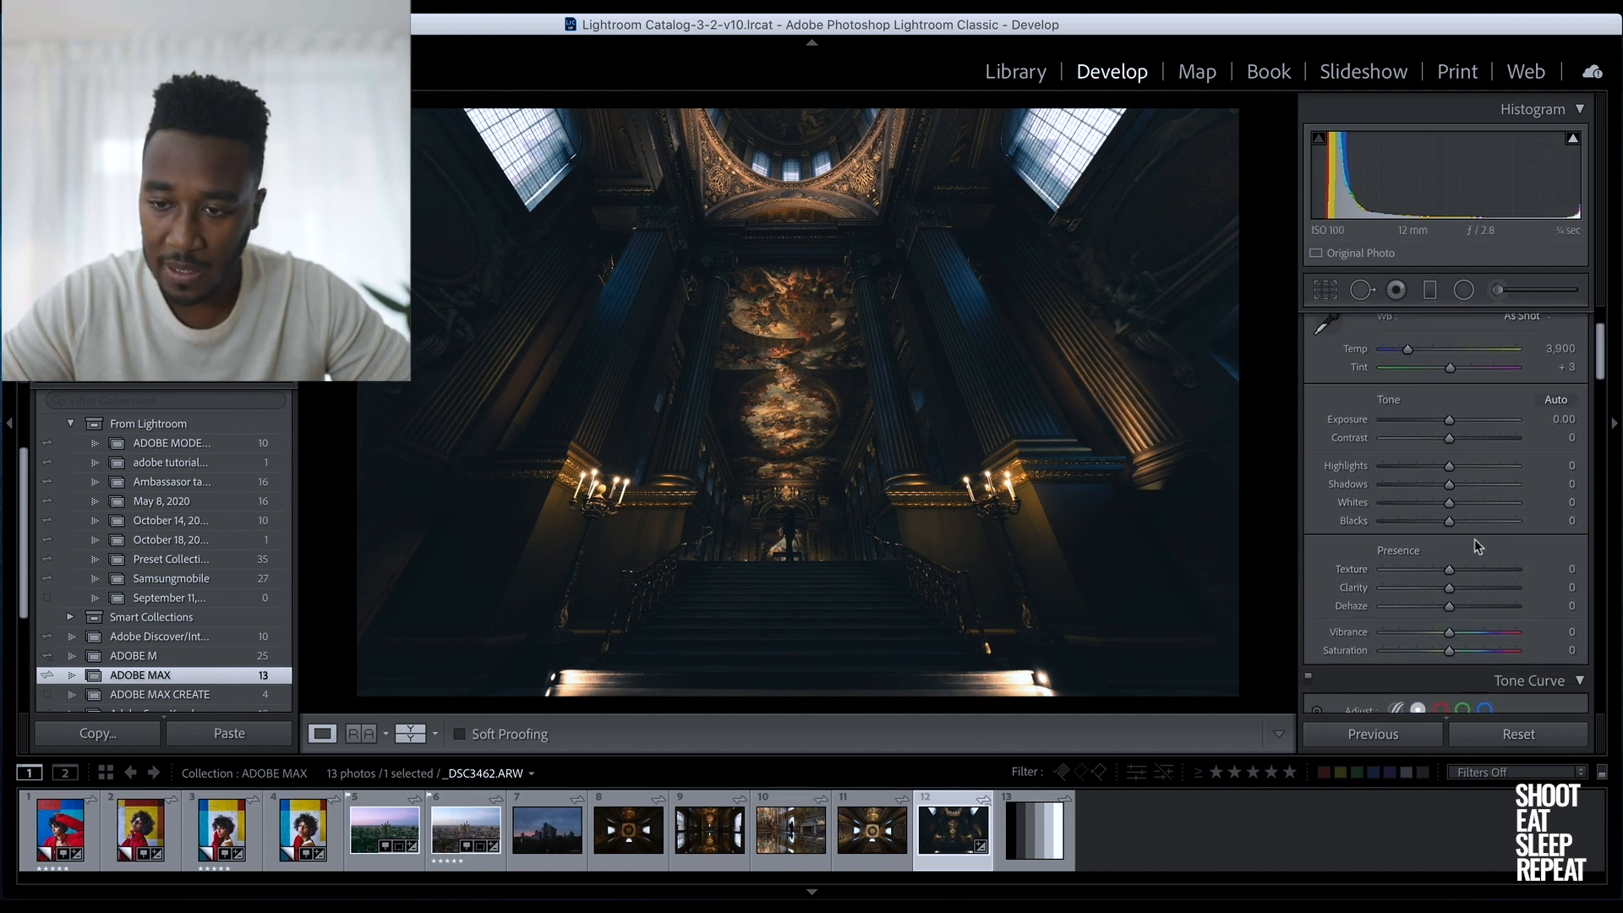
{"action": "scroll", "coordinate": [1484, 550], "scroll_direction": "up", "scroll_amount": 2}
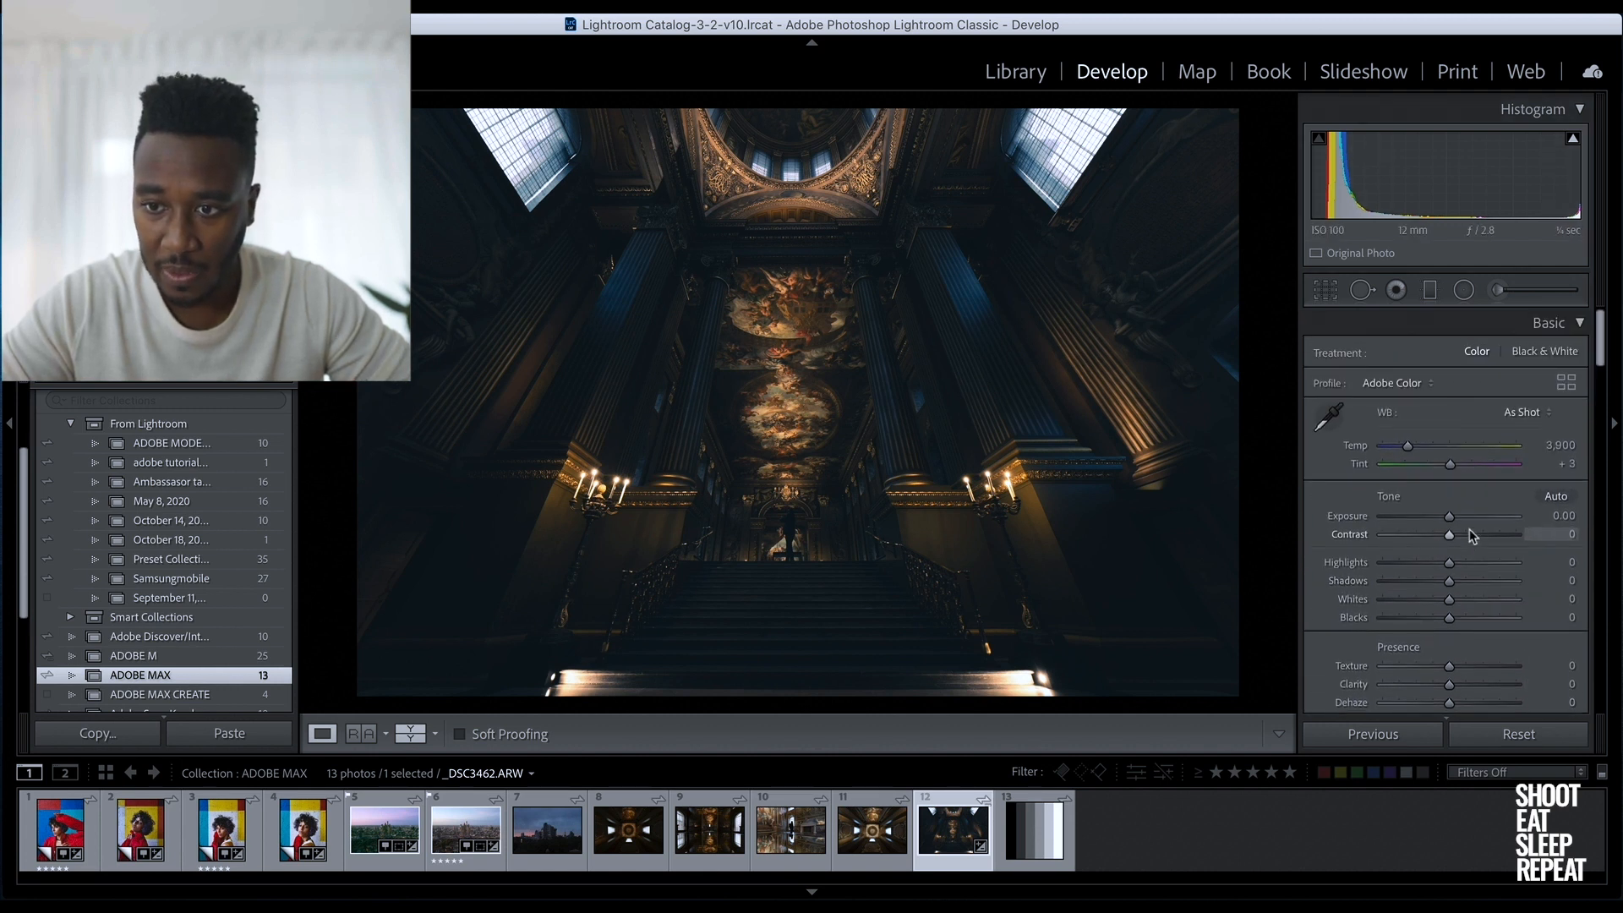
{"action": "scroll", "coordinate": [1473, 535], "scroll_direction": "down", "scroll_amount": 2}
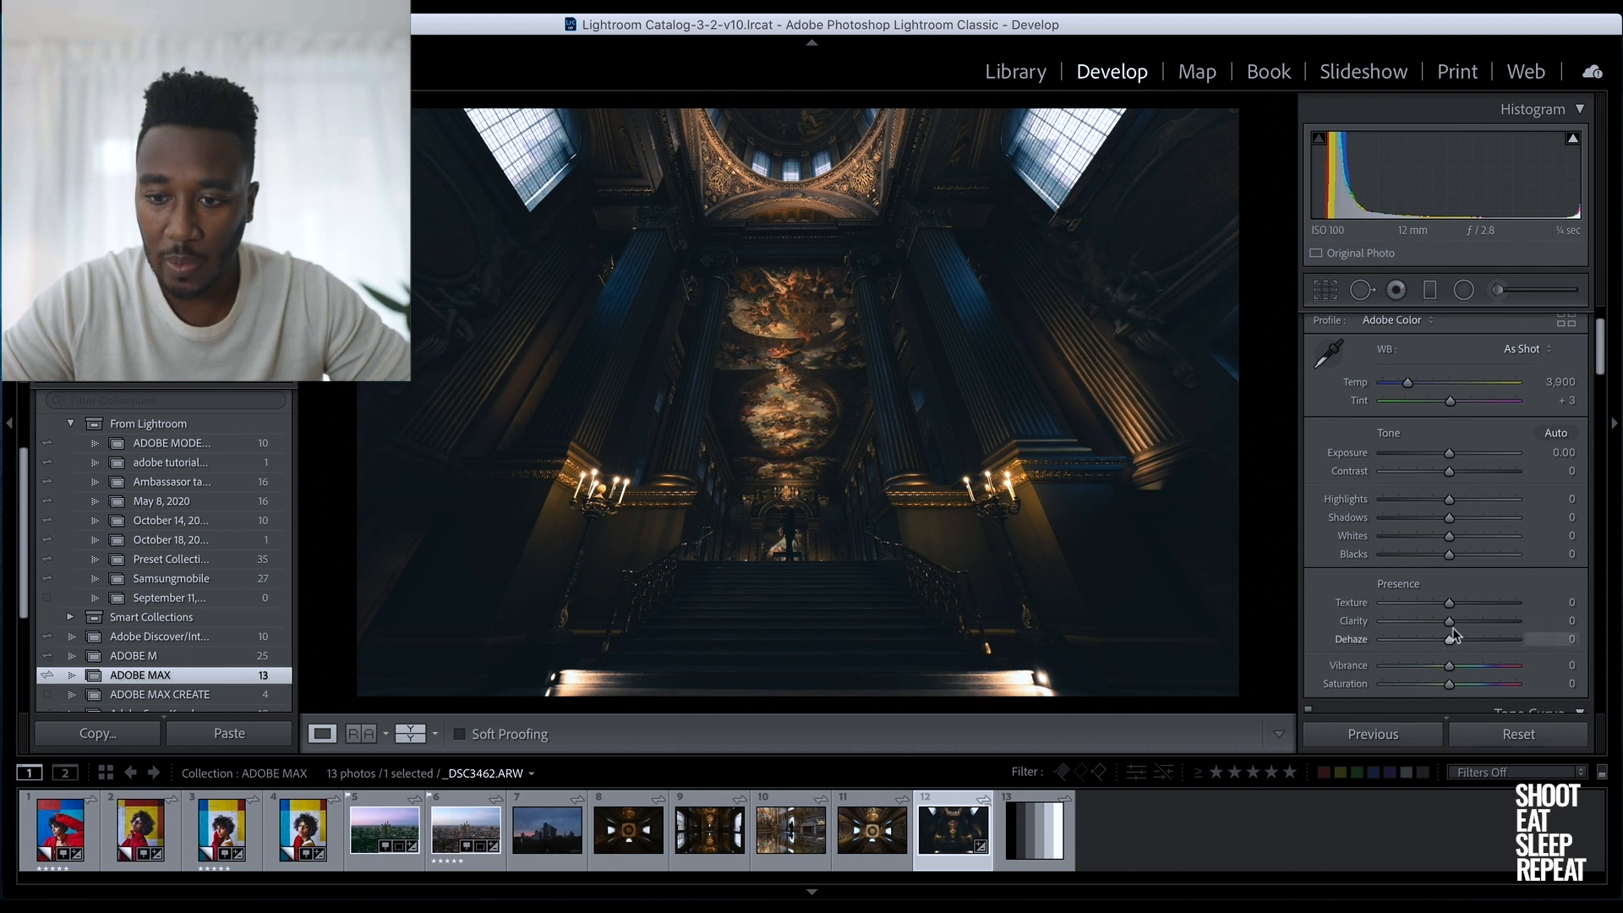
{"action": "left_click_drag", "start_coordinate": [1452, 623], "coordinate": [1468, 625]}
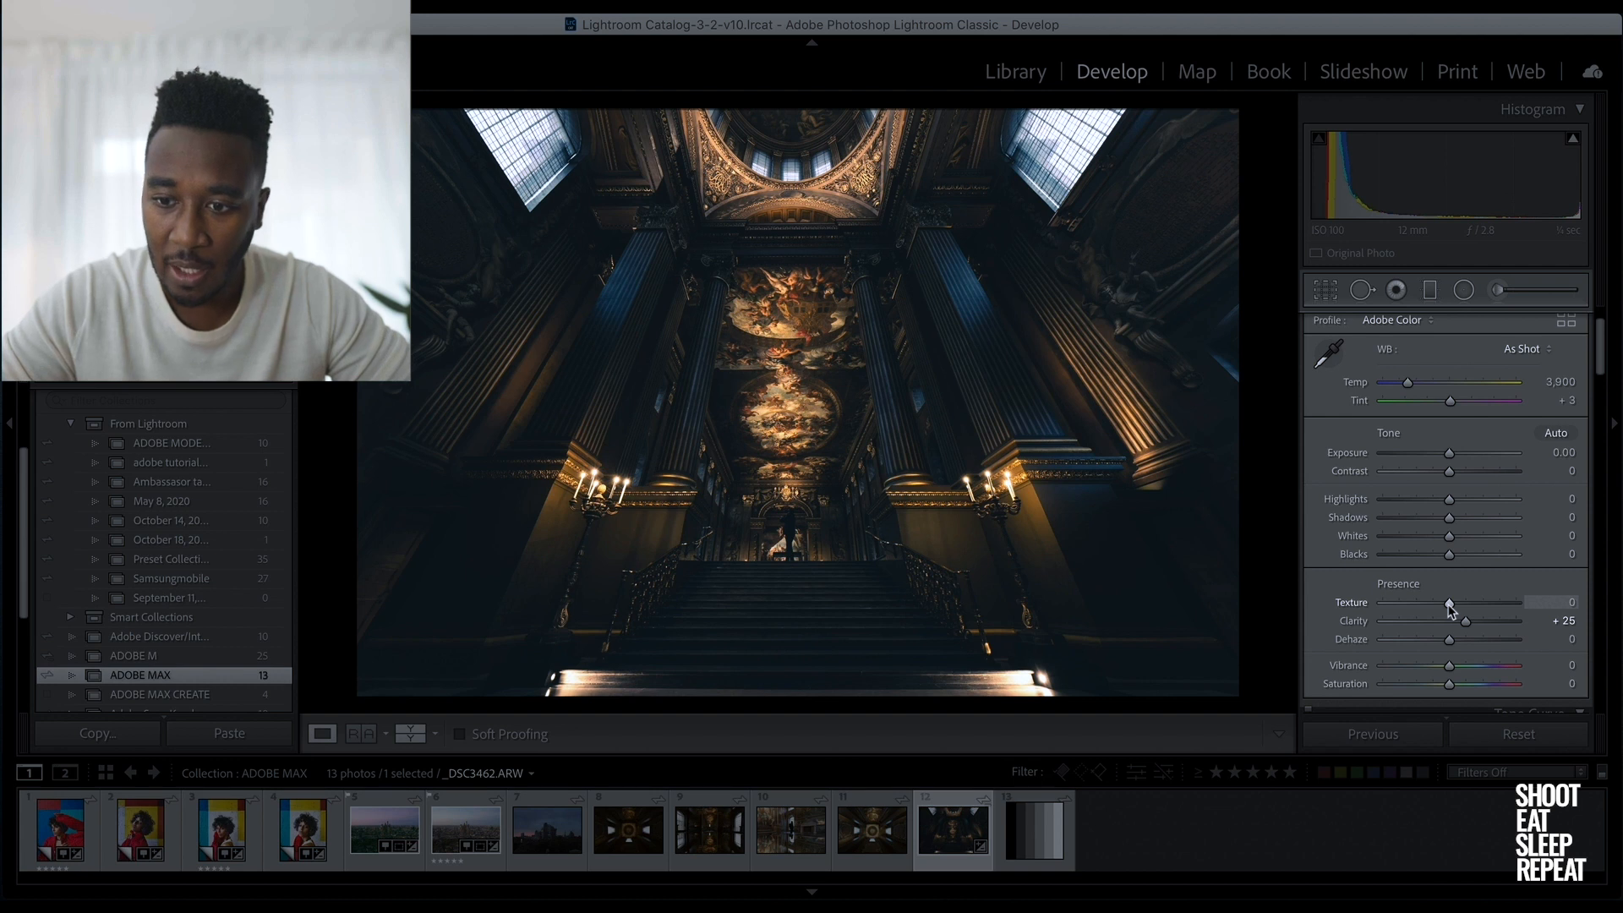
{"action": "left_click_drag", "start_coordinate": [1448, 604], "coordinate": [1454, 602]}
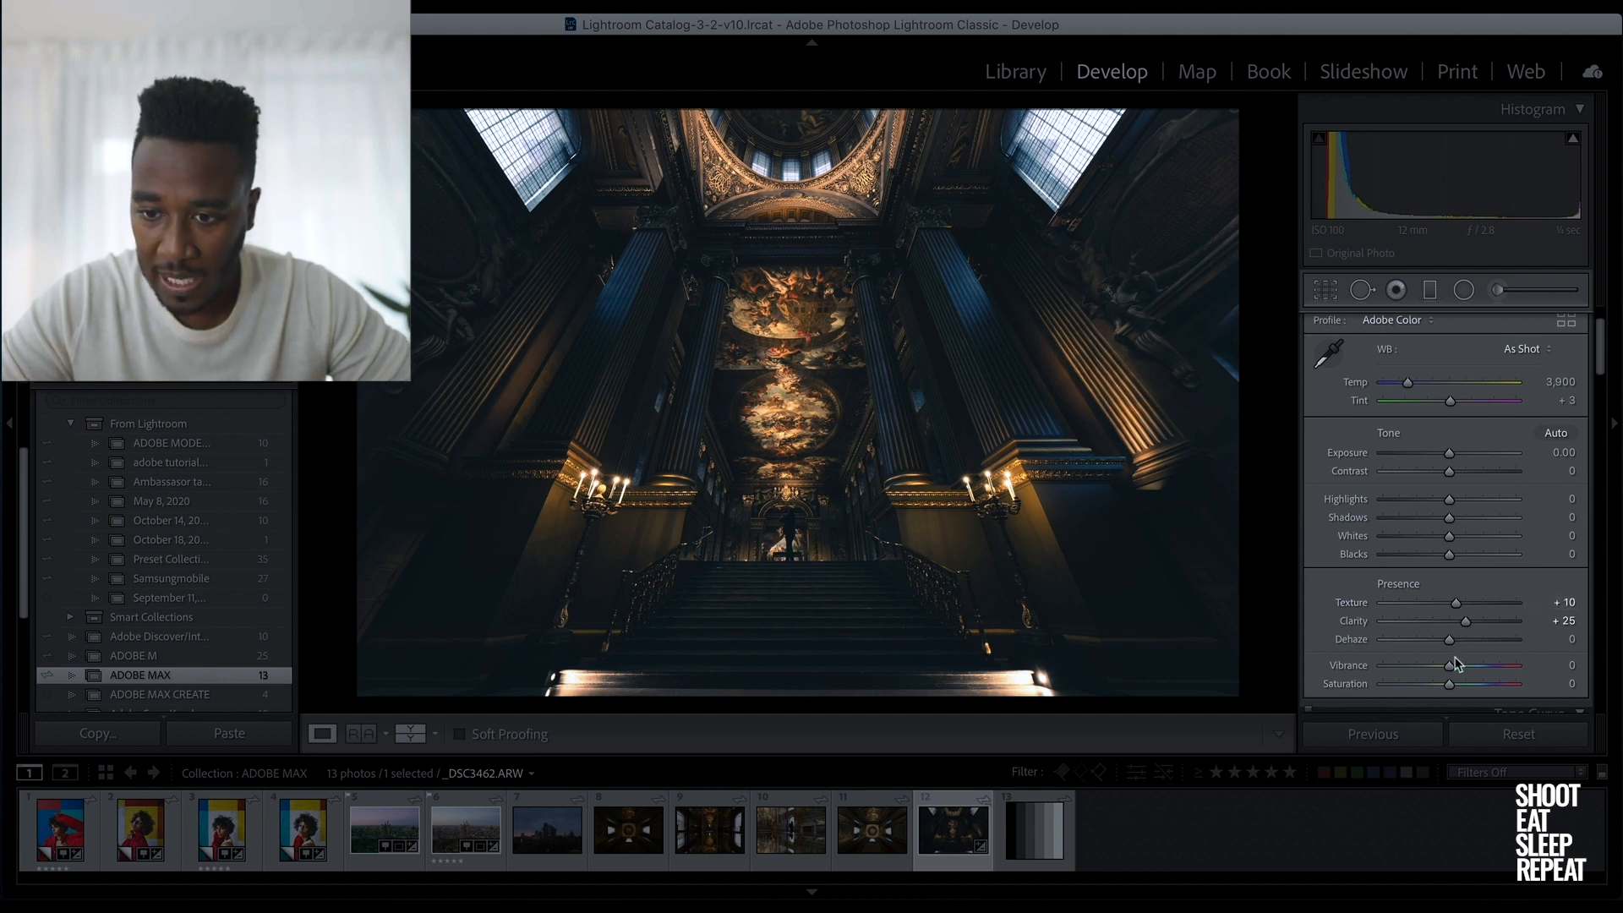
{"action": "left_click_drag", "start_coordinate": [1448, 672], "coordinate": [1464, 674]}
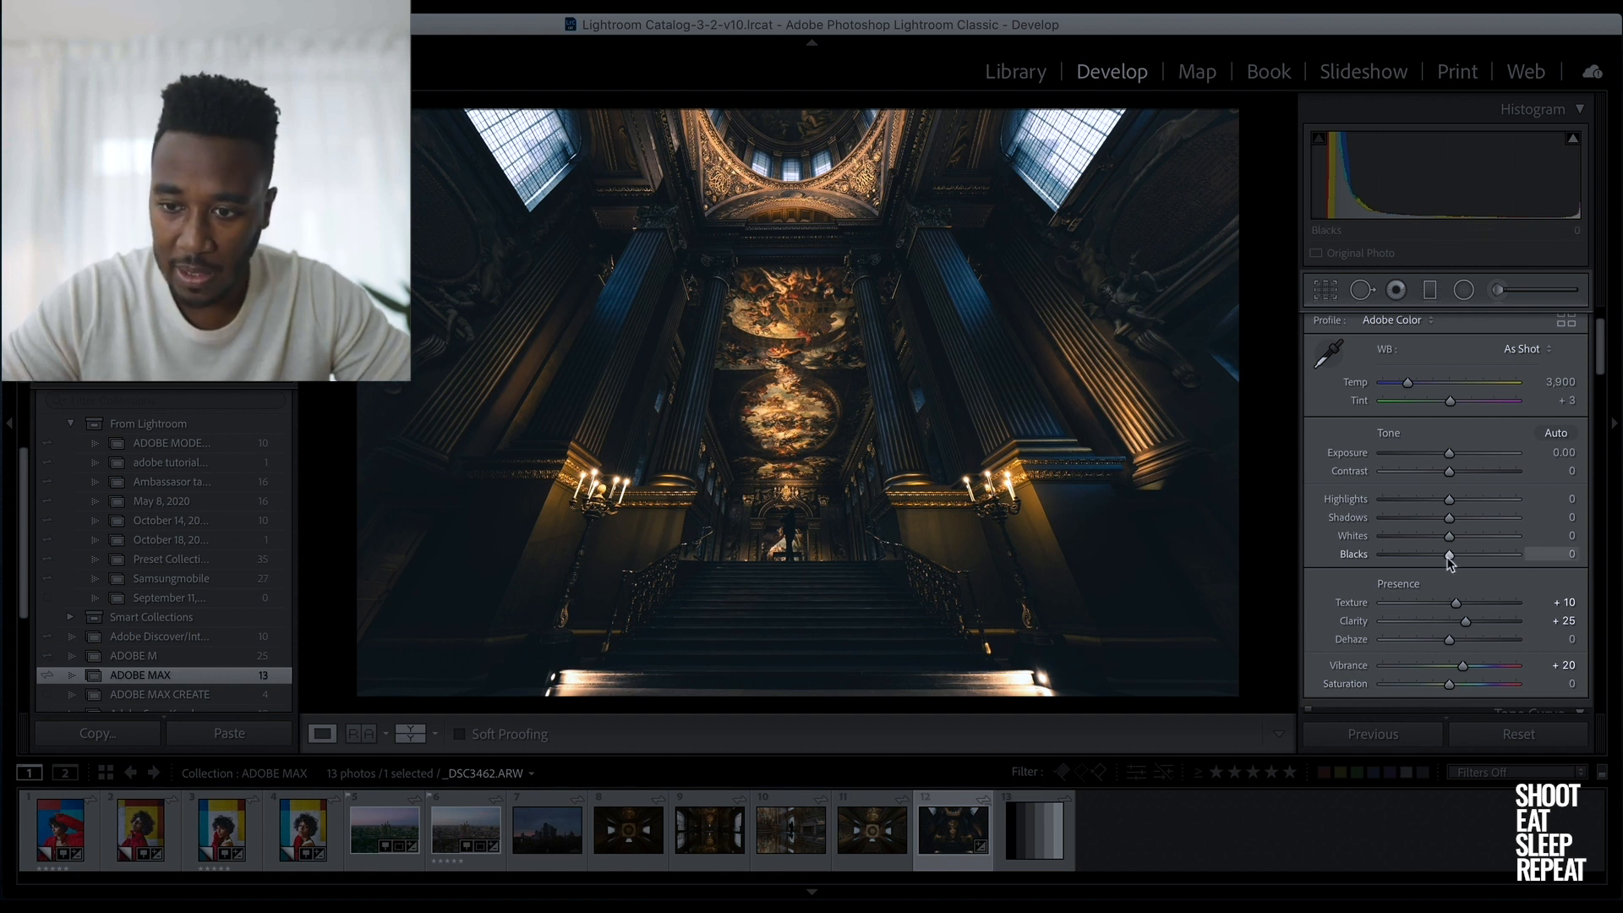
Set Blacks to +50, Shadows to +85, Contrast to +15 and Exposure to +0.35 in the Basic tone adjustments
{"action": "left_click_drag", "start_coordinate": [1453, 558], "coordinate": [1473, 556]}
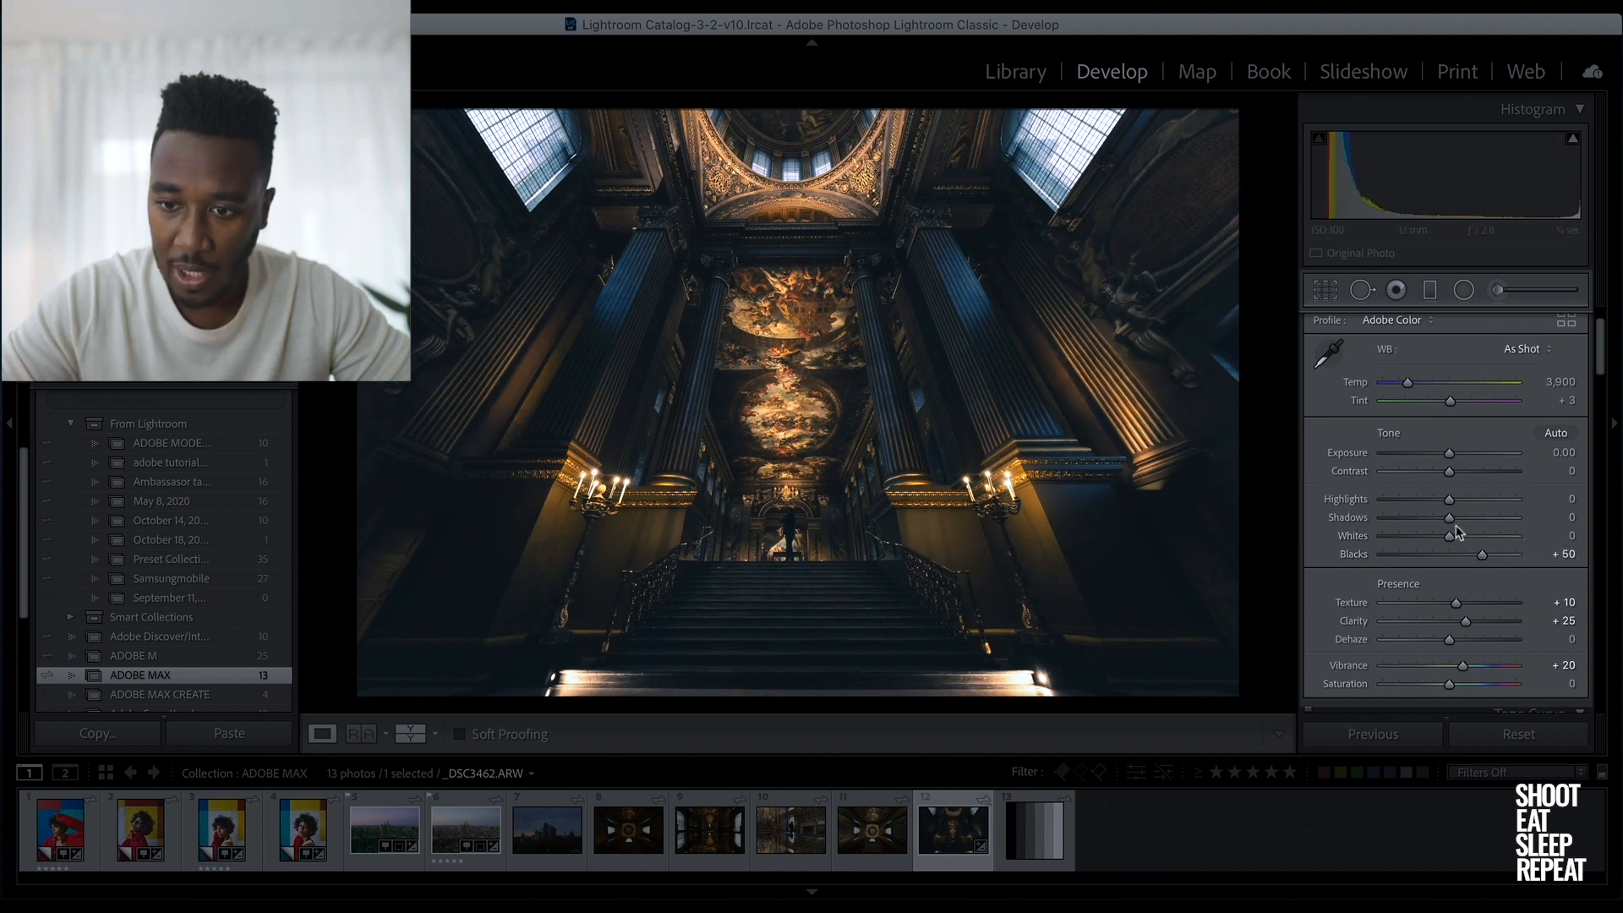
{"action": "left_click_drag", "start_coordinate": [1458, 520], "coordinate": [1507, 520]}
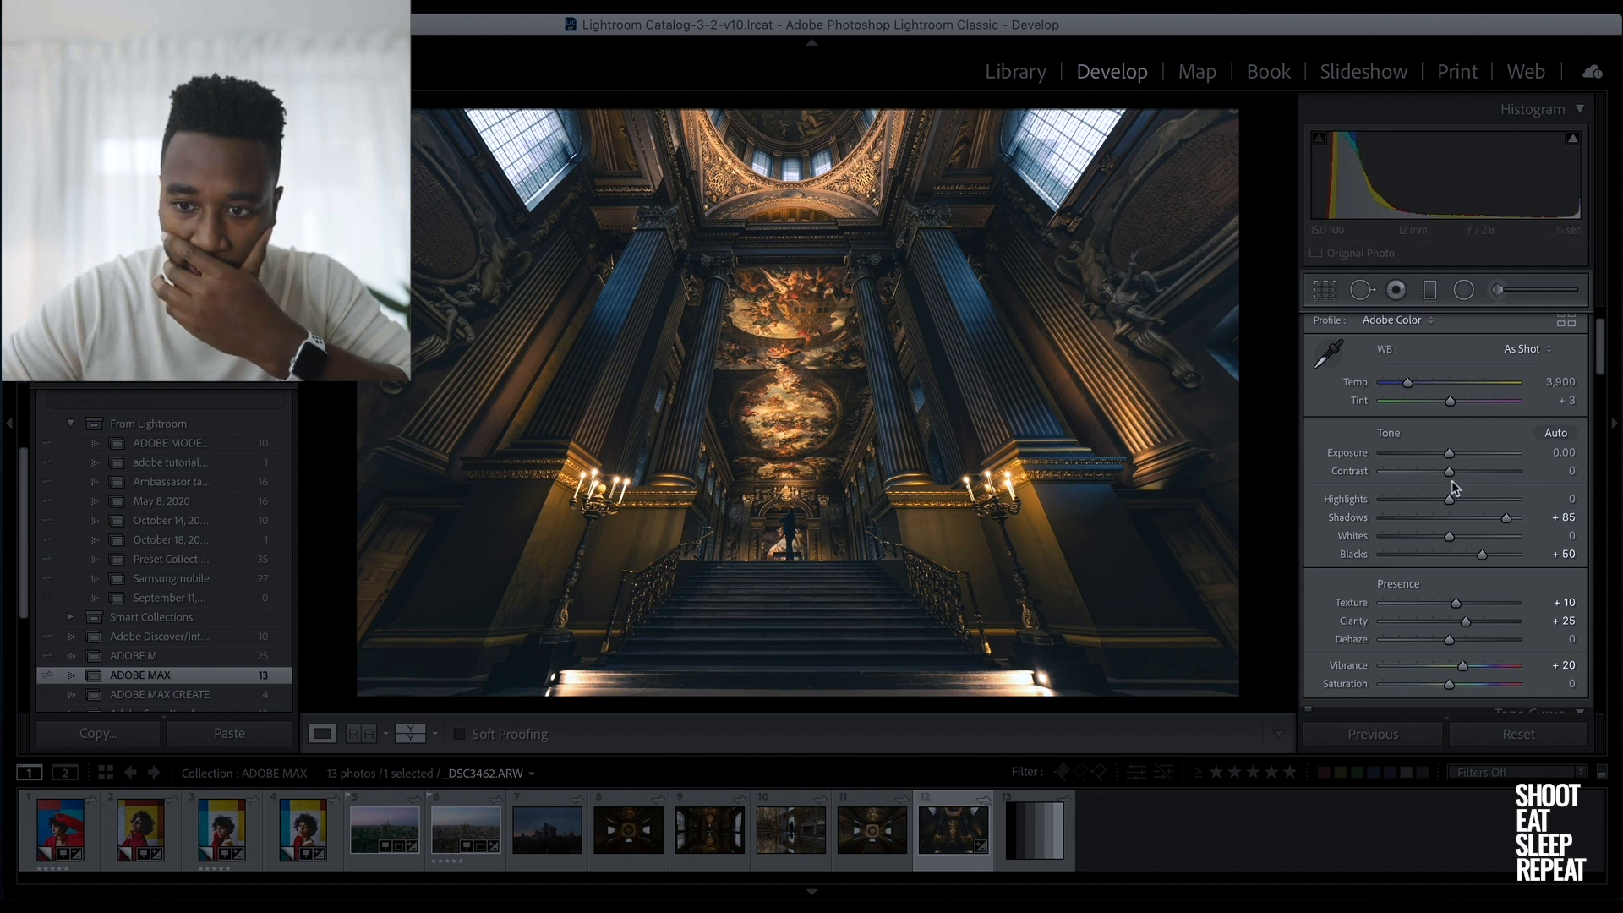
{"action": "left_click_drag", "start_coordinate": [1448, 471], "coordinate": [1465, 471]}
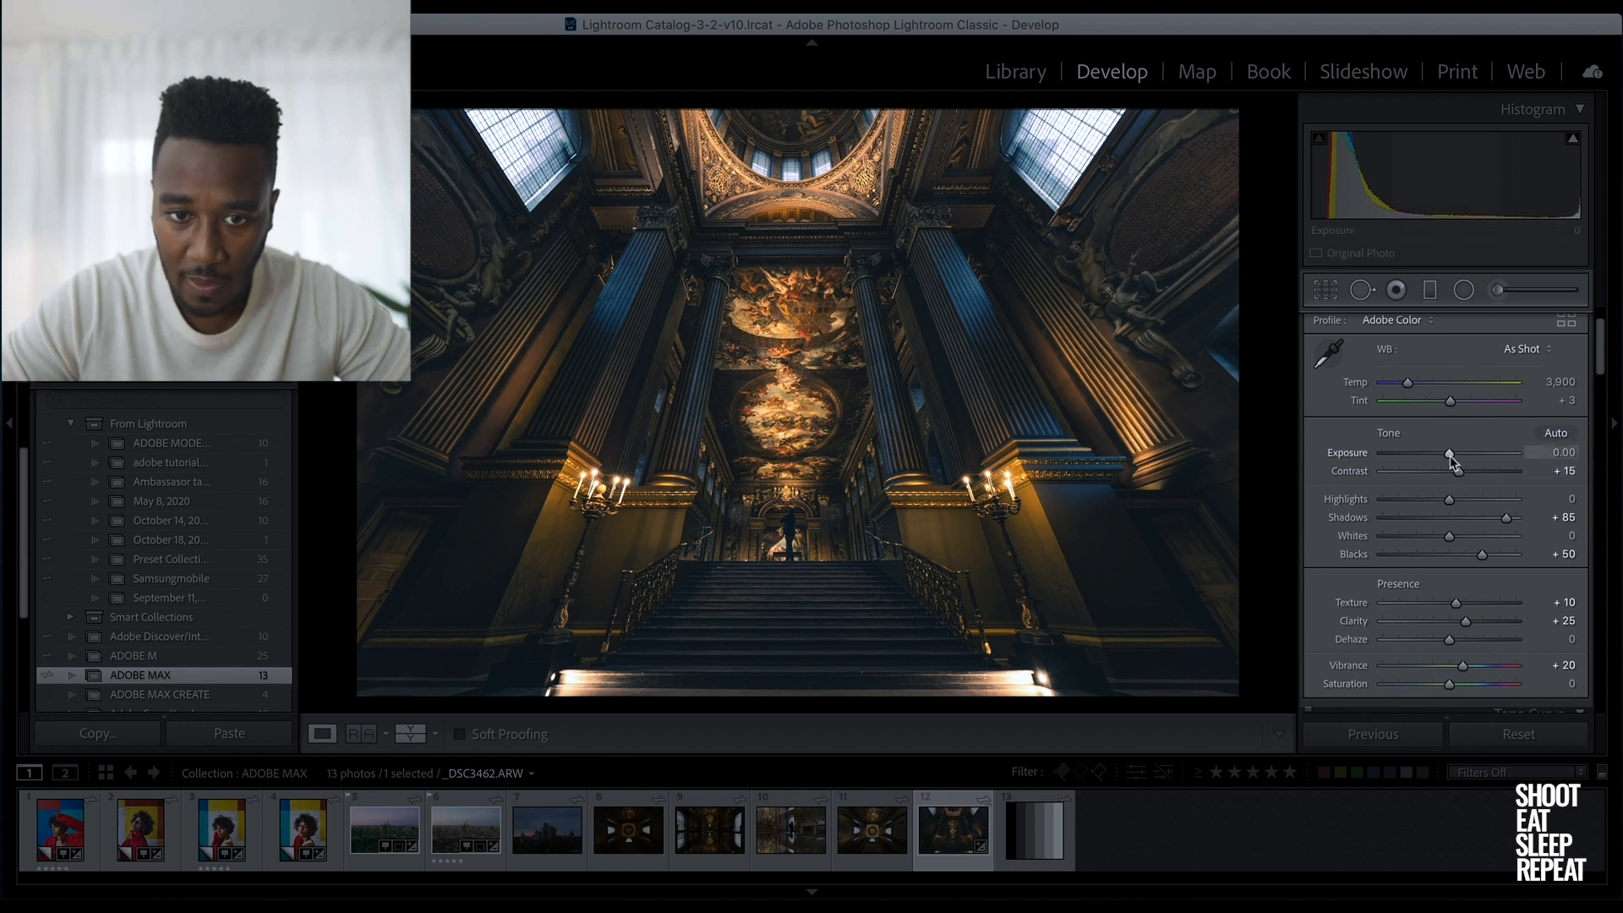
{"action": "left_click_drag", "start_coordinate": [1450, 459], "coordinate": [1455, 459]}
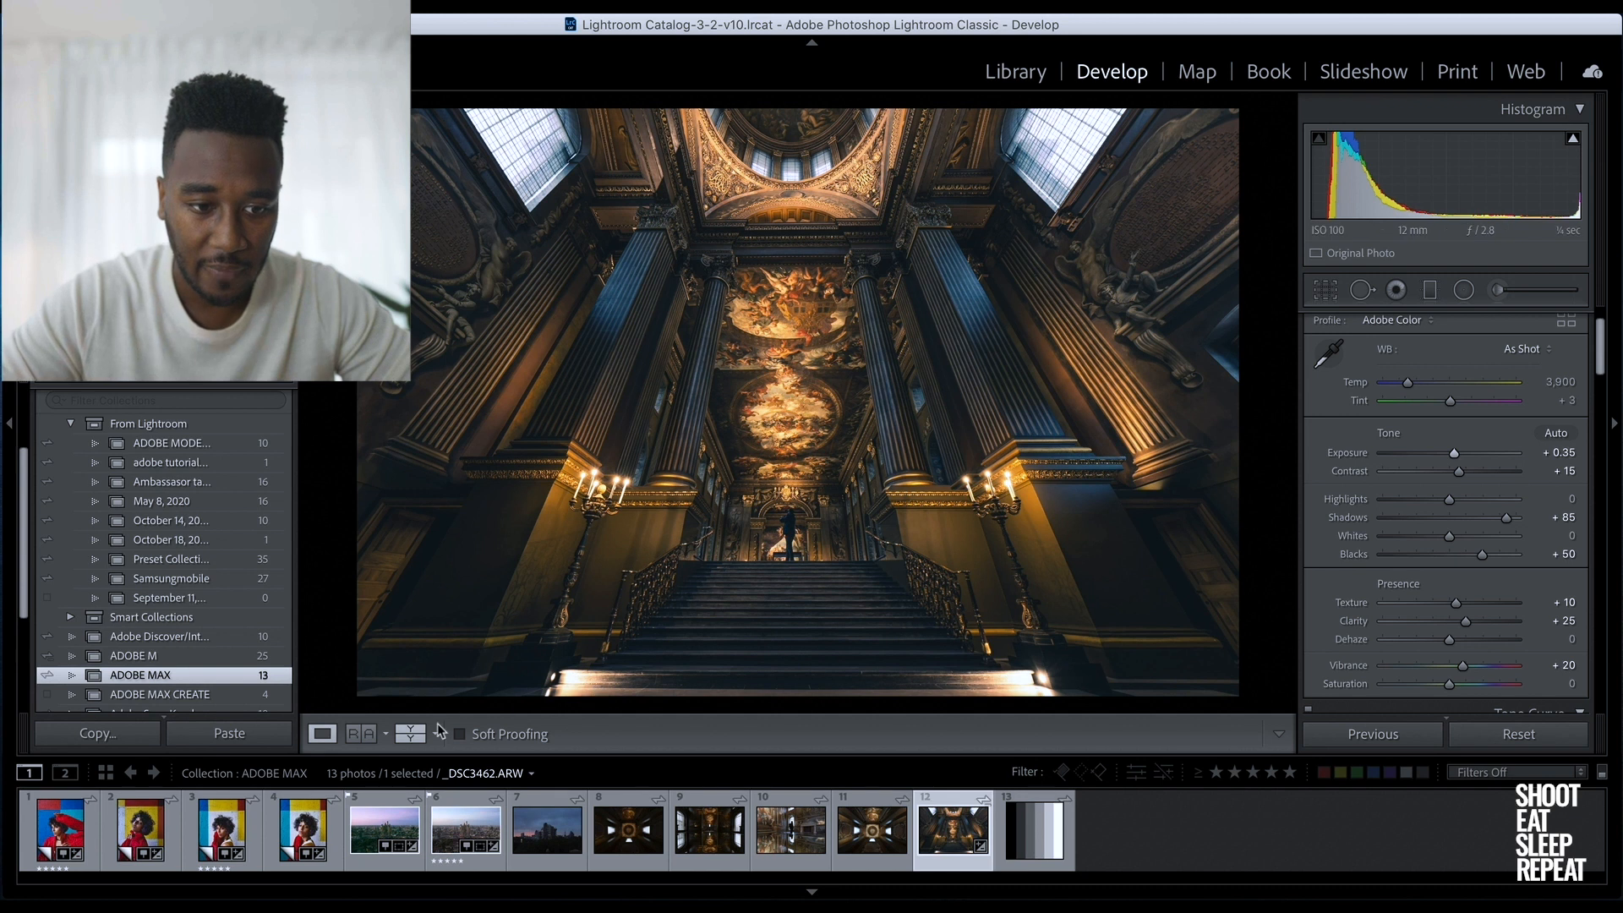
Compare the photo before and after editing in the split and full-image before/after layouts
{"action": "left_click", "coordinate": [412, 733]}
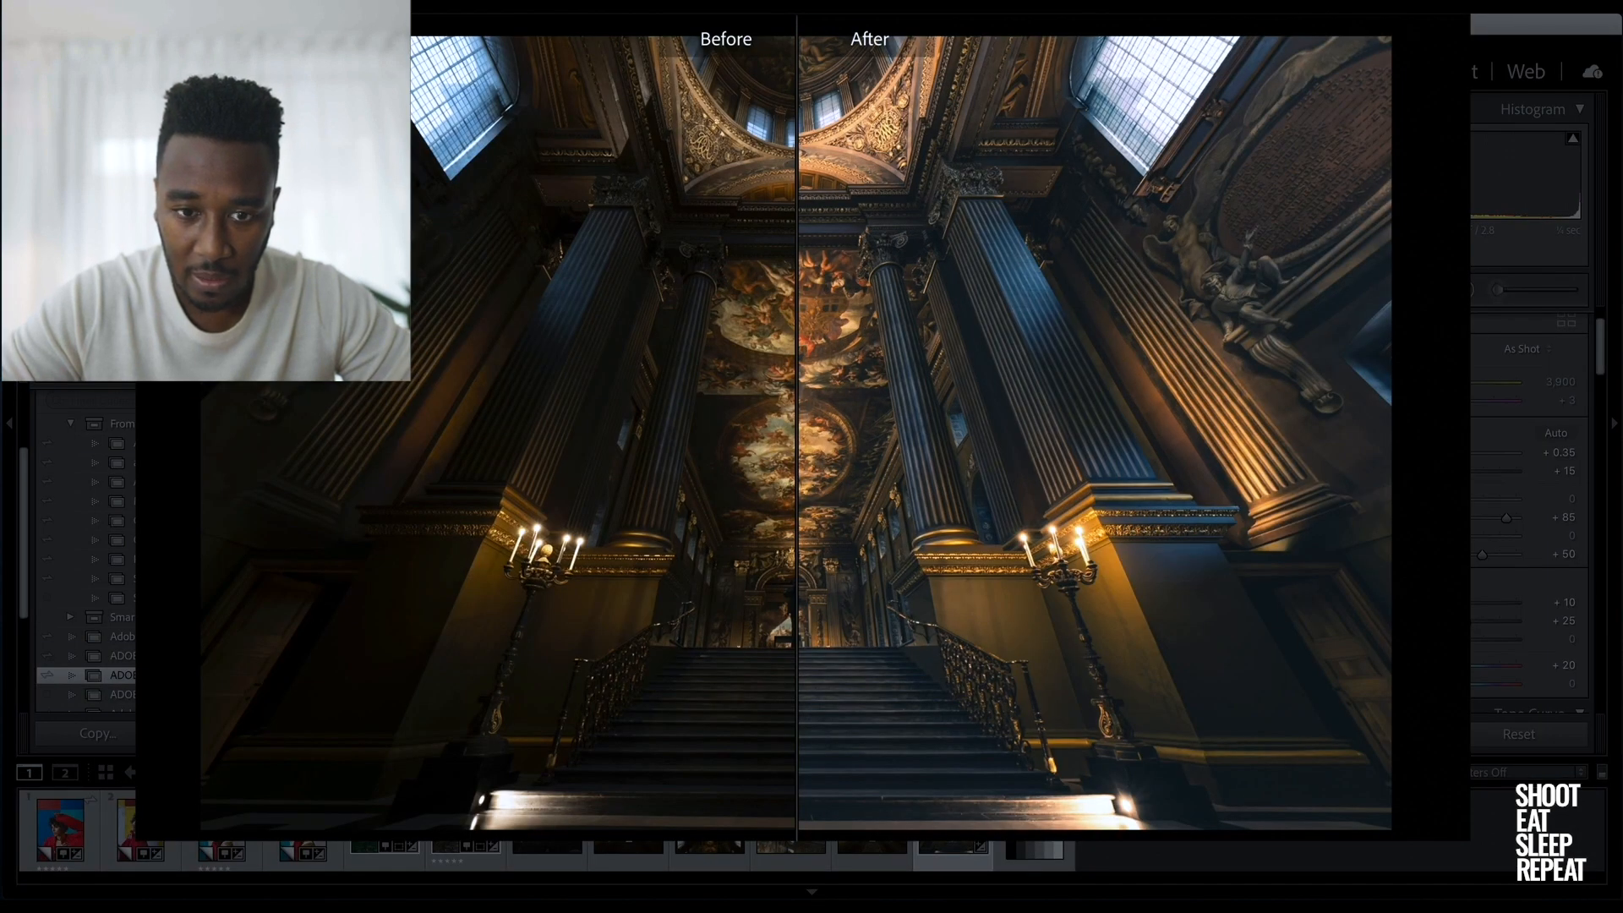
{"action": "key", "text": "alt+y"}
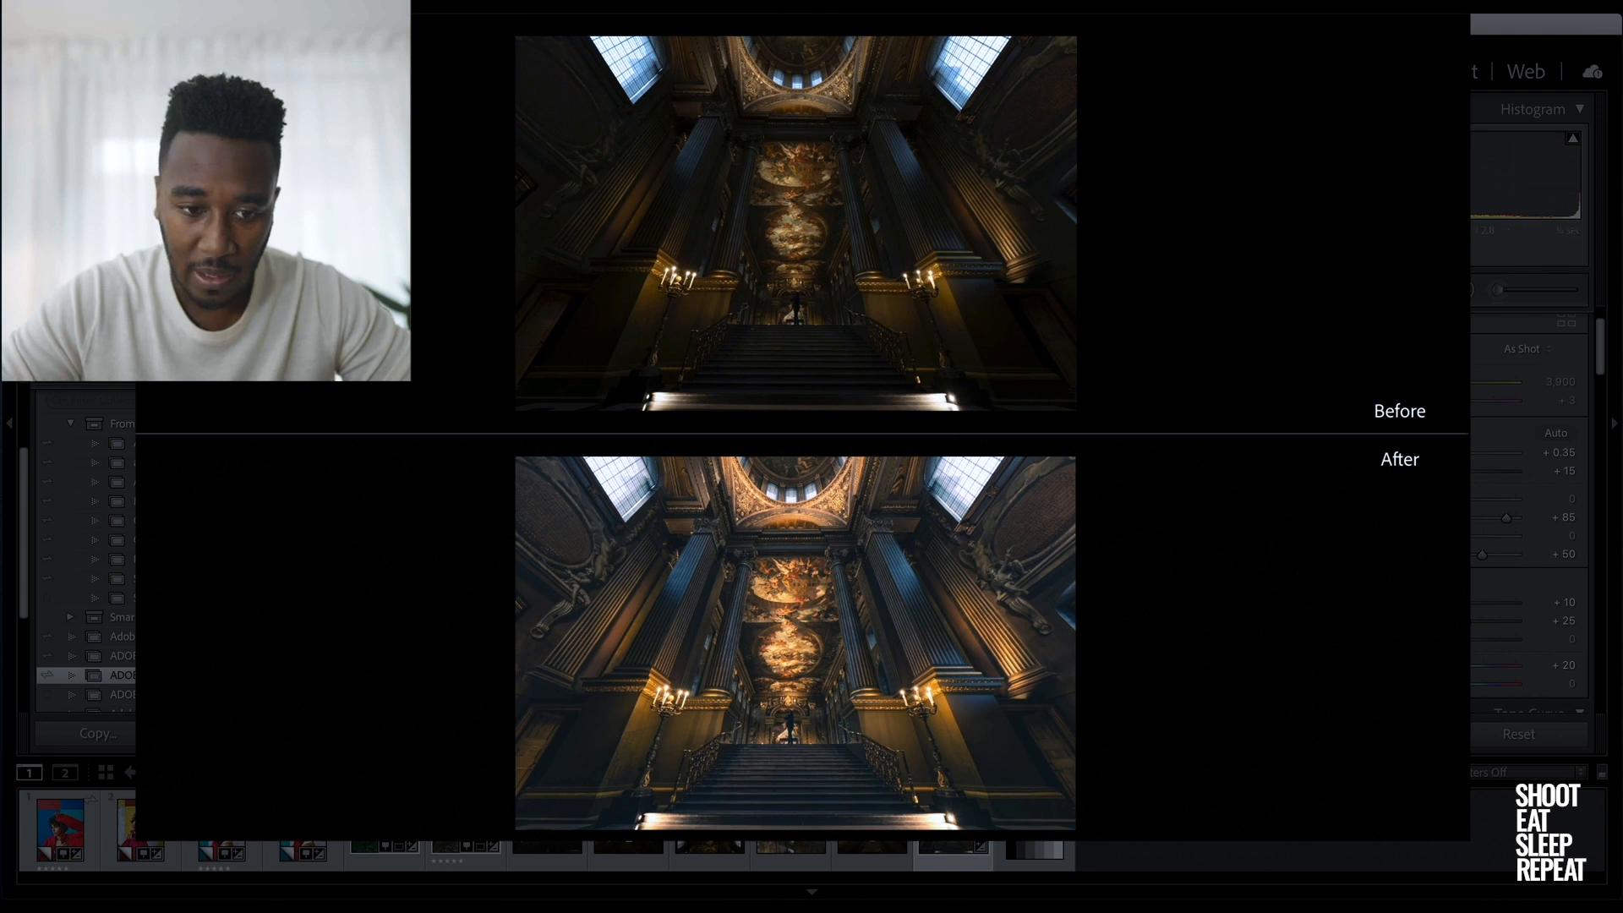
{"action": "key", "text": "shift+y"}
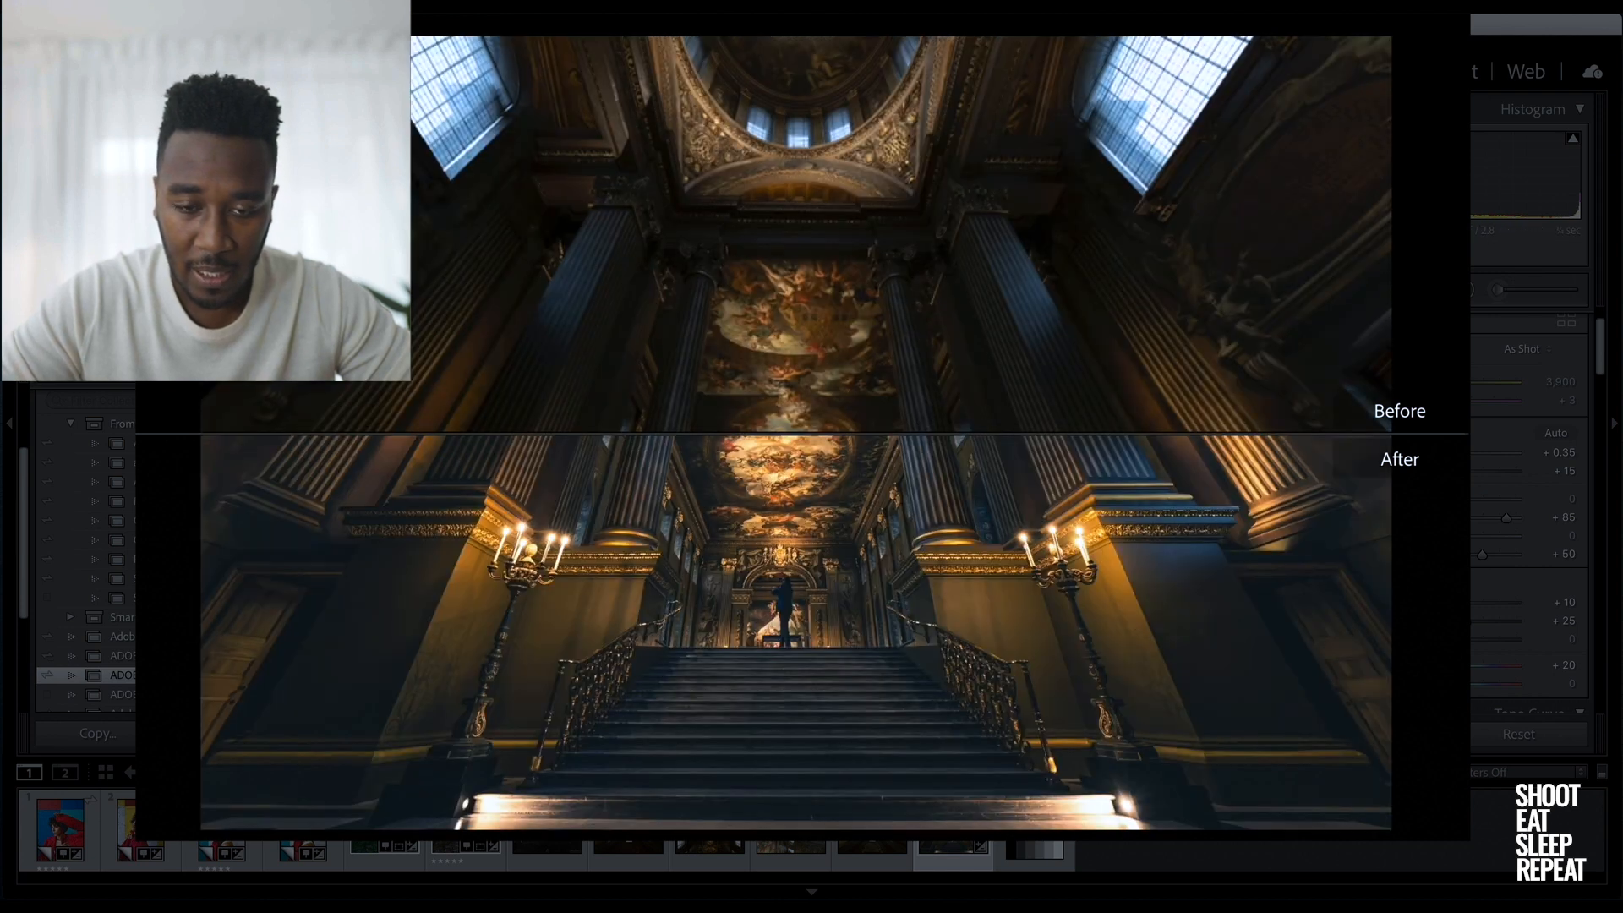
{"action": "key", "text": "shift+y"}
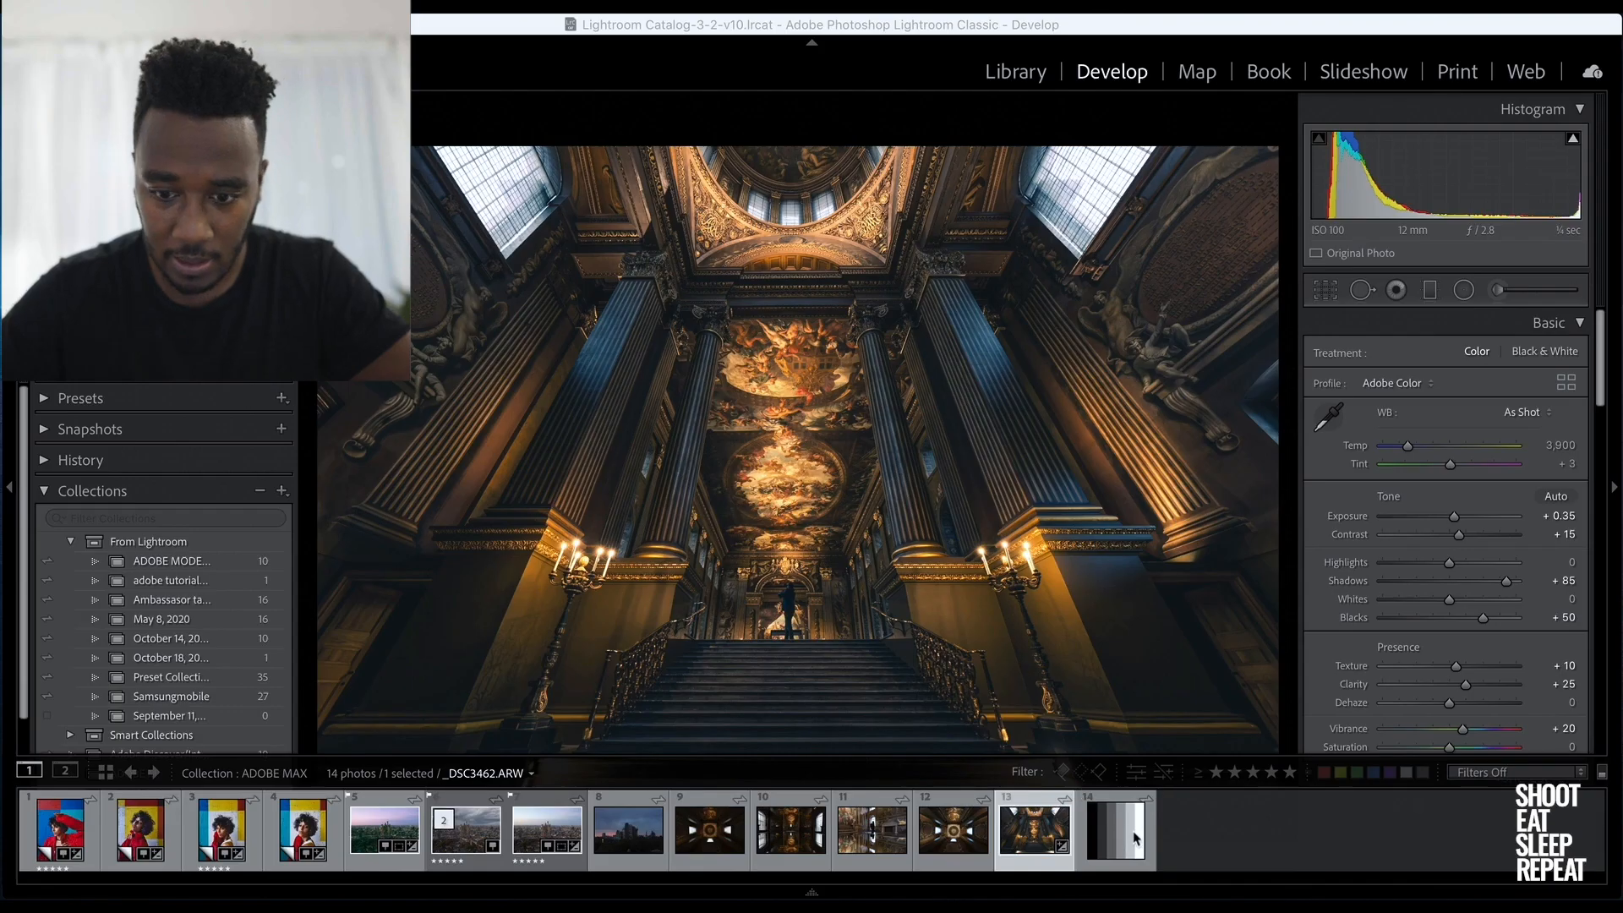
Open the five-bar grayscale chart image and bring up its three Color Grading wheels
{"action": "left_click", "coordinate": [1135, 839]}
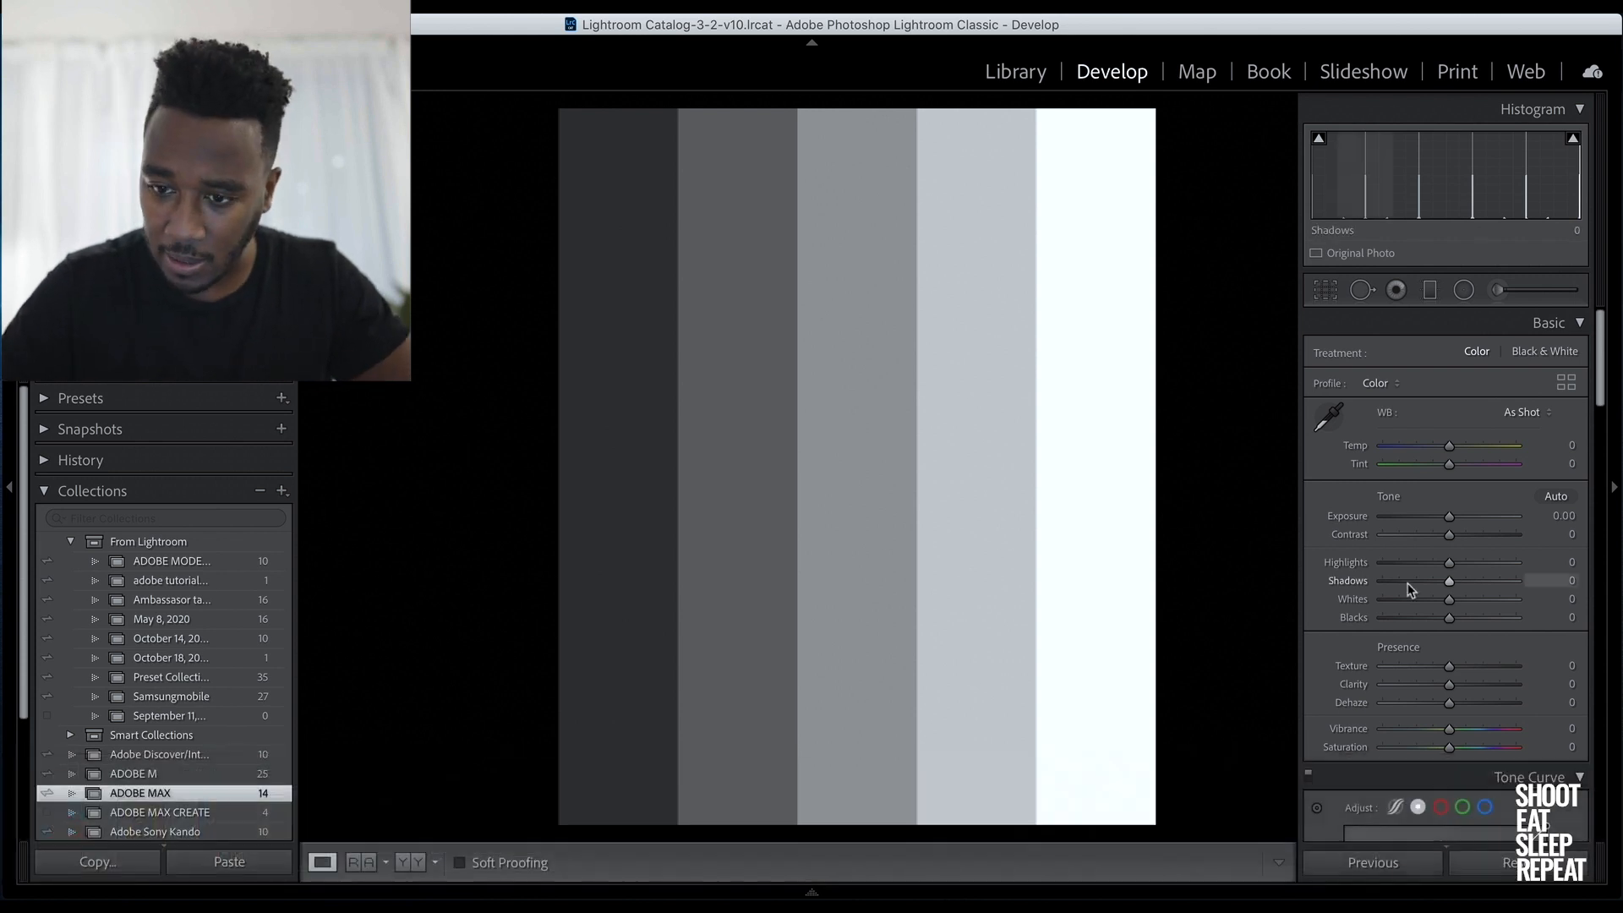
{"action": "scroll", "coordinate": [1407, 585], "scroll_direction": "down", "scroll_amount": 5}
{"action": "scroll", "coordinate": [1407, 584], "scroll_direction": "down", "scroll_amount": 10}
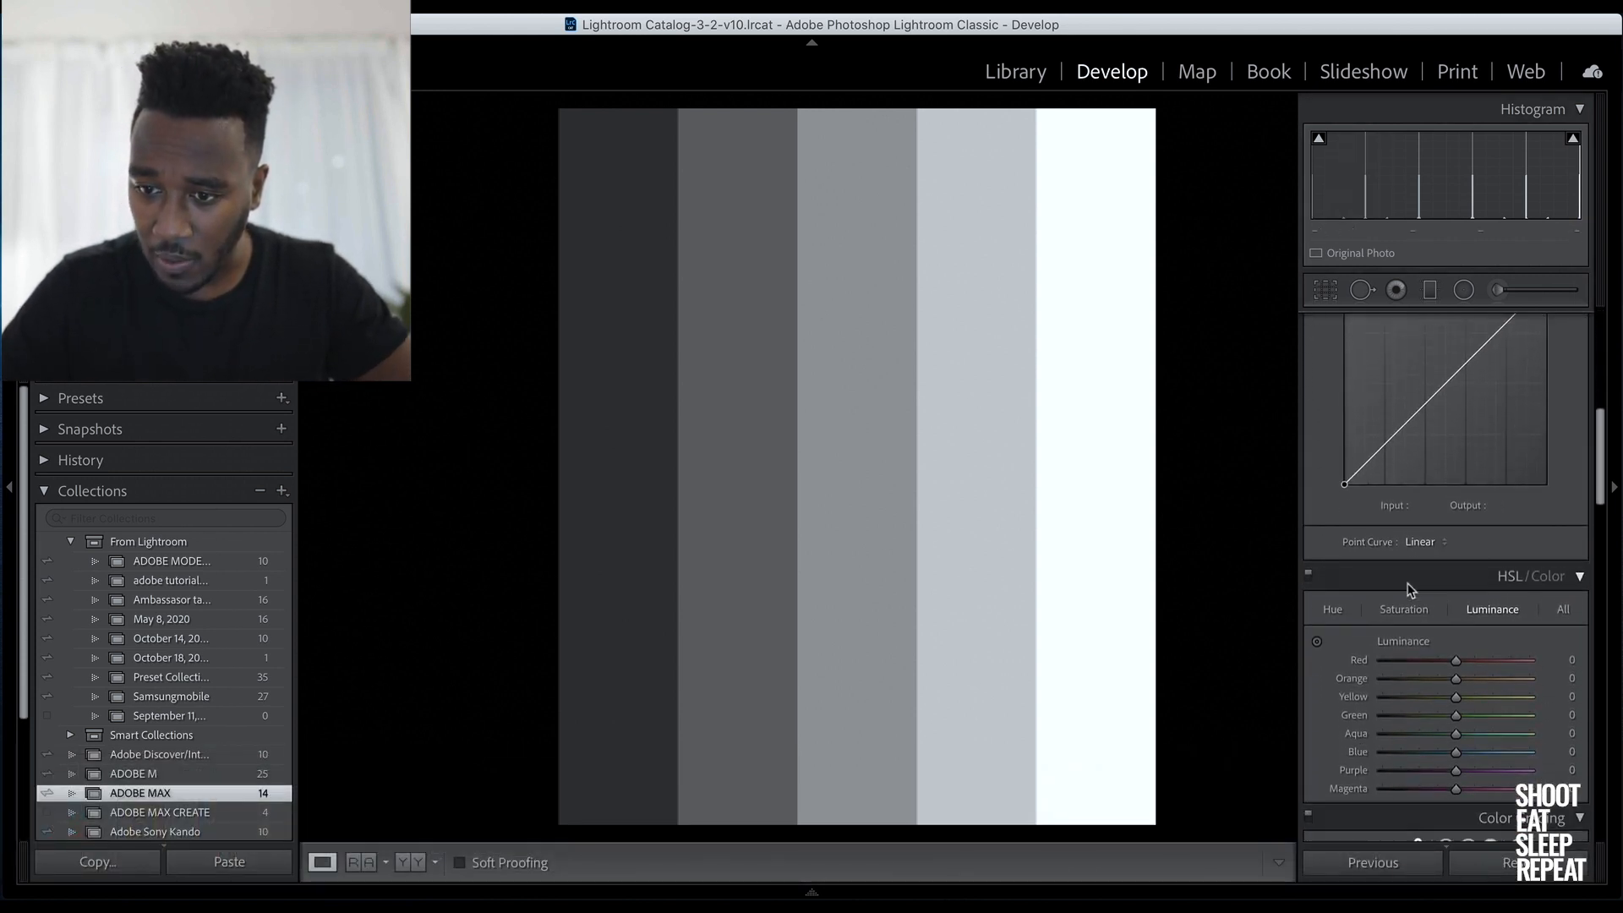
{"action": "scroll", "coordinate": [1409, 589], "scroll_direction": "down", "scroll_amount": 5}
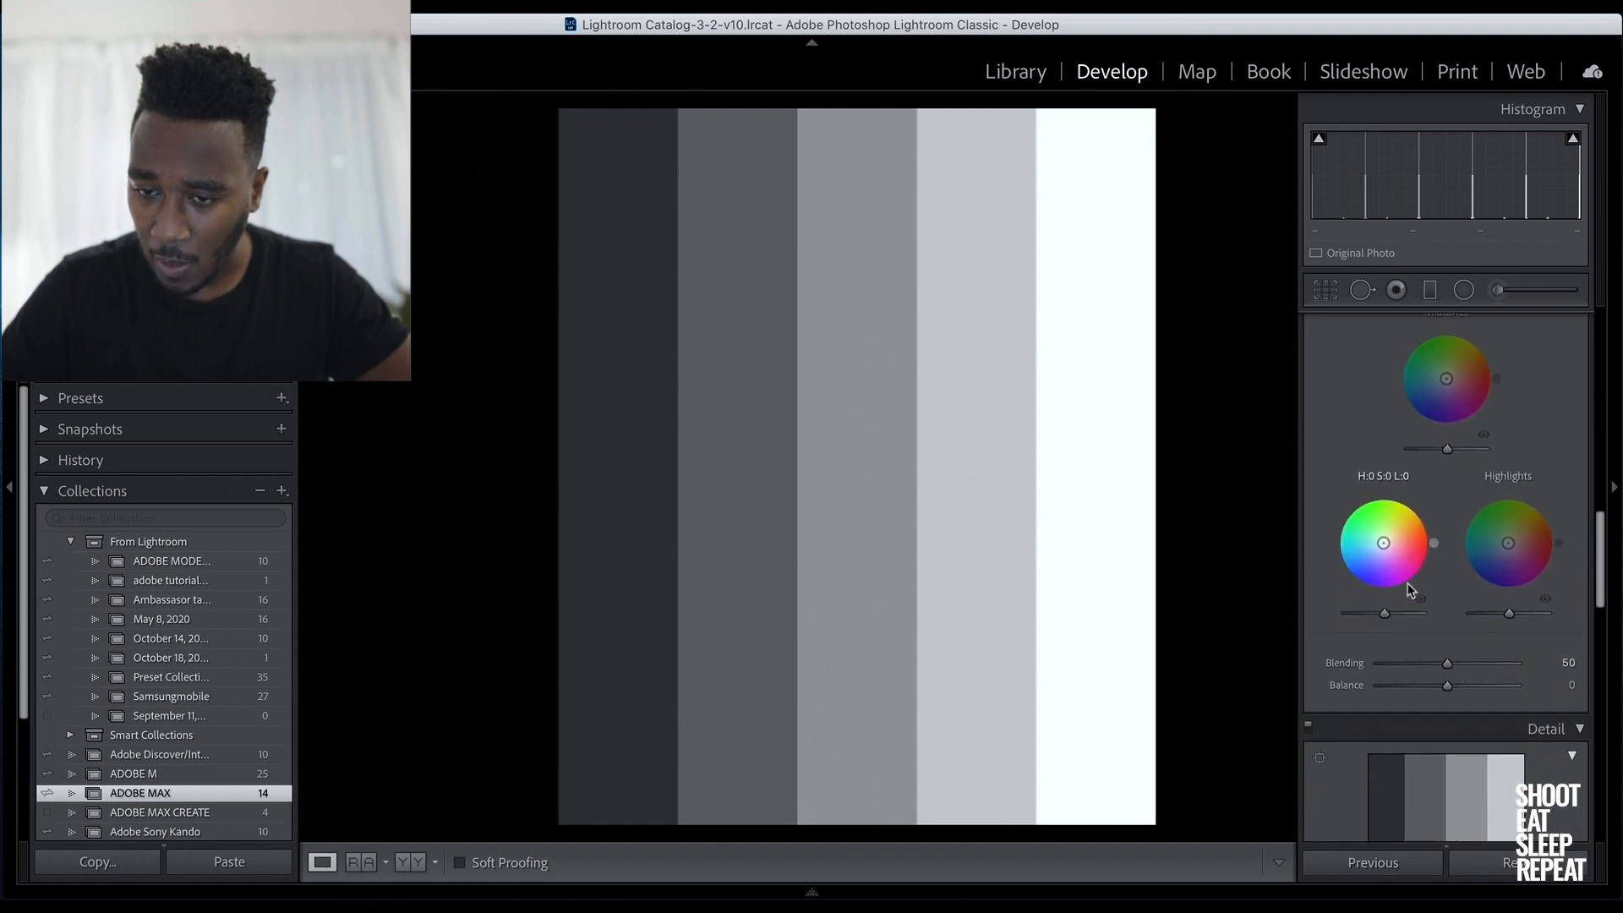
{"action": "scroll", "coordinate": [1408, 589], "scroll_direction": "up", "scroll_amount": 3}
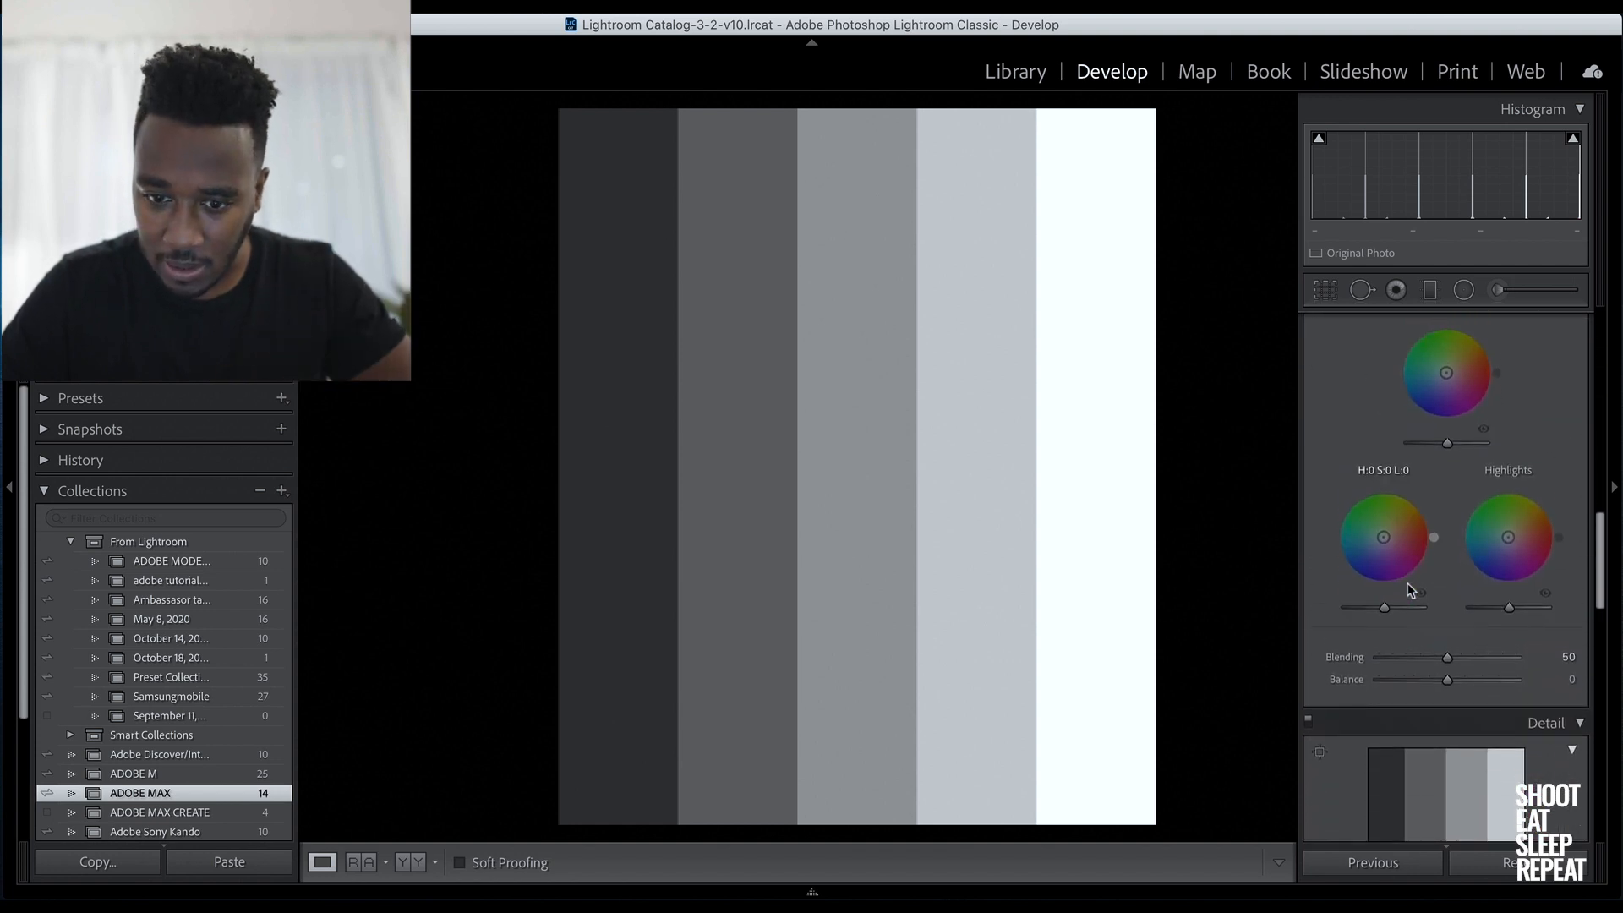
{"action": "left_click", "coordinate": [813, 889]}
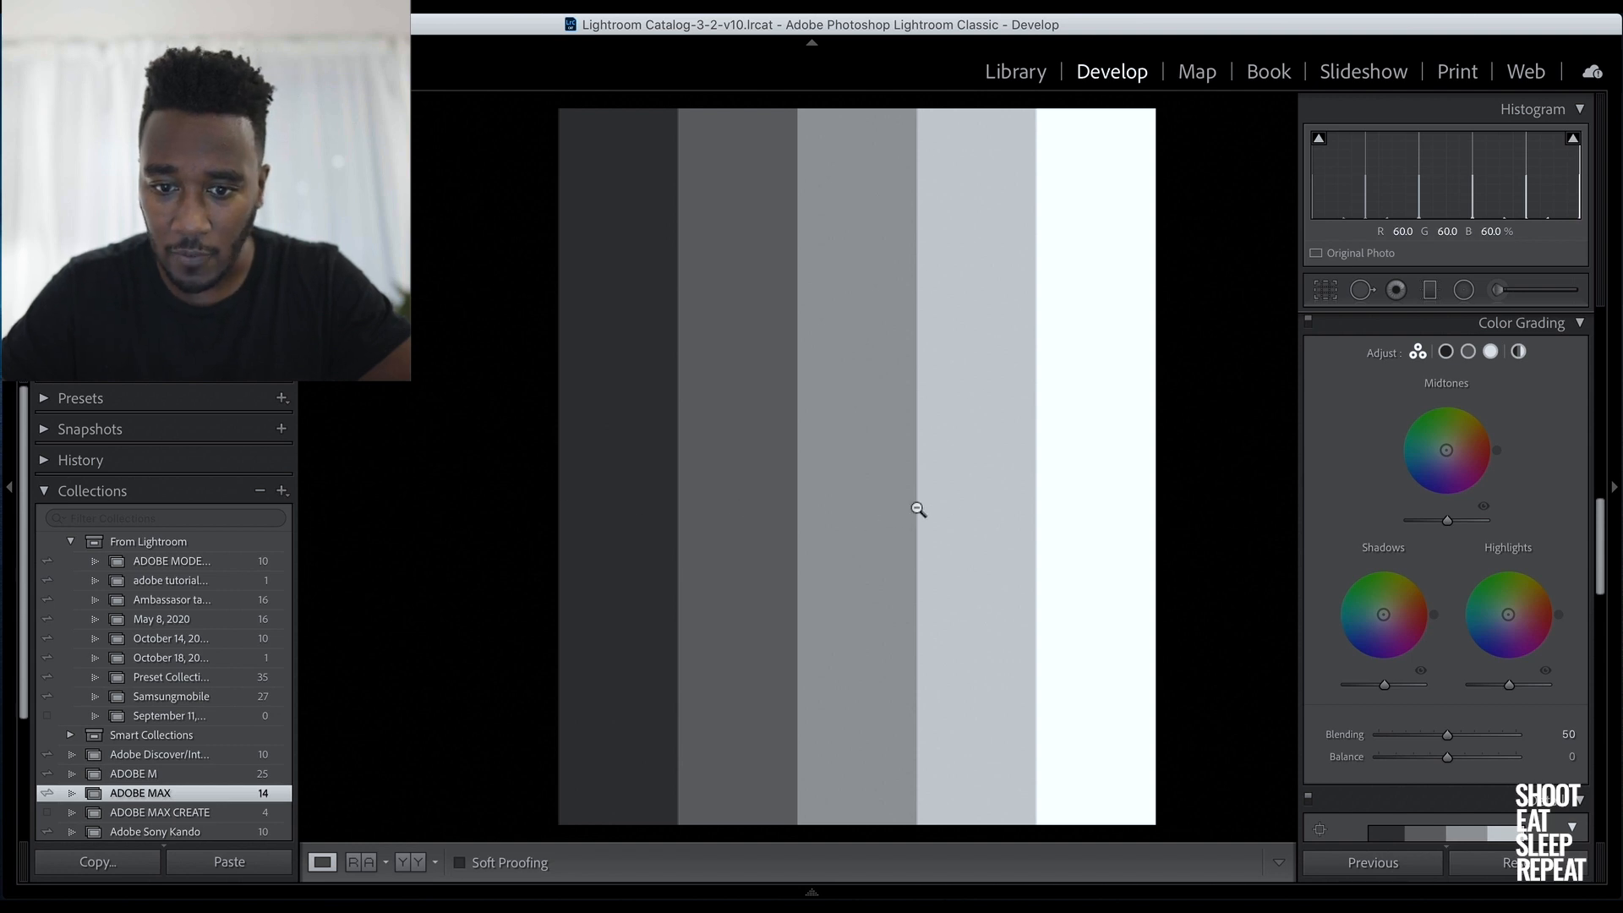
Inspect the RGB readouts across the white, light gray and dark gray bars of the chart
{"action": "left_click", "coordinate": [1125, 585]}
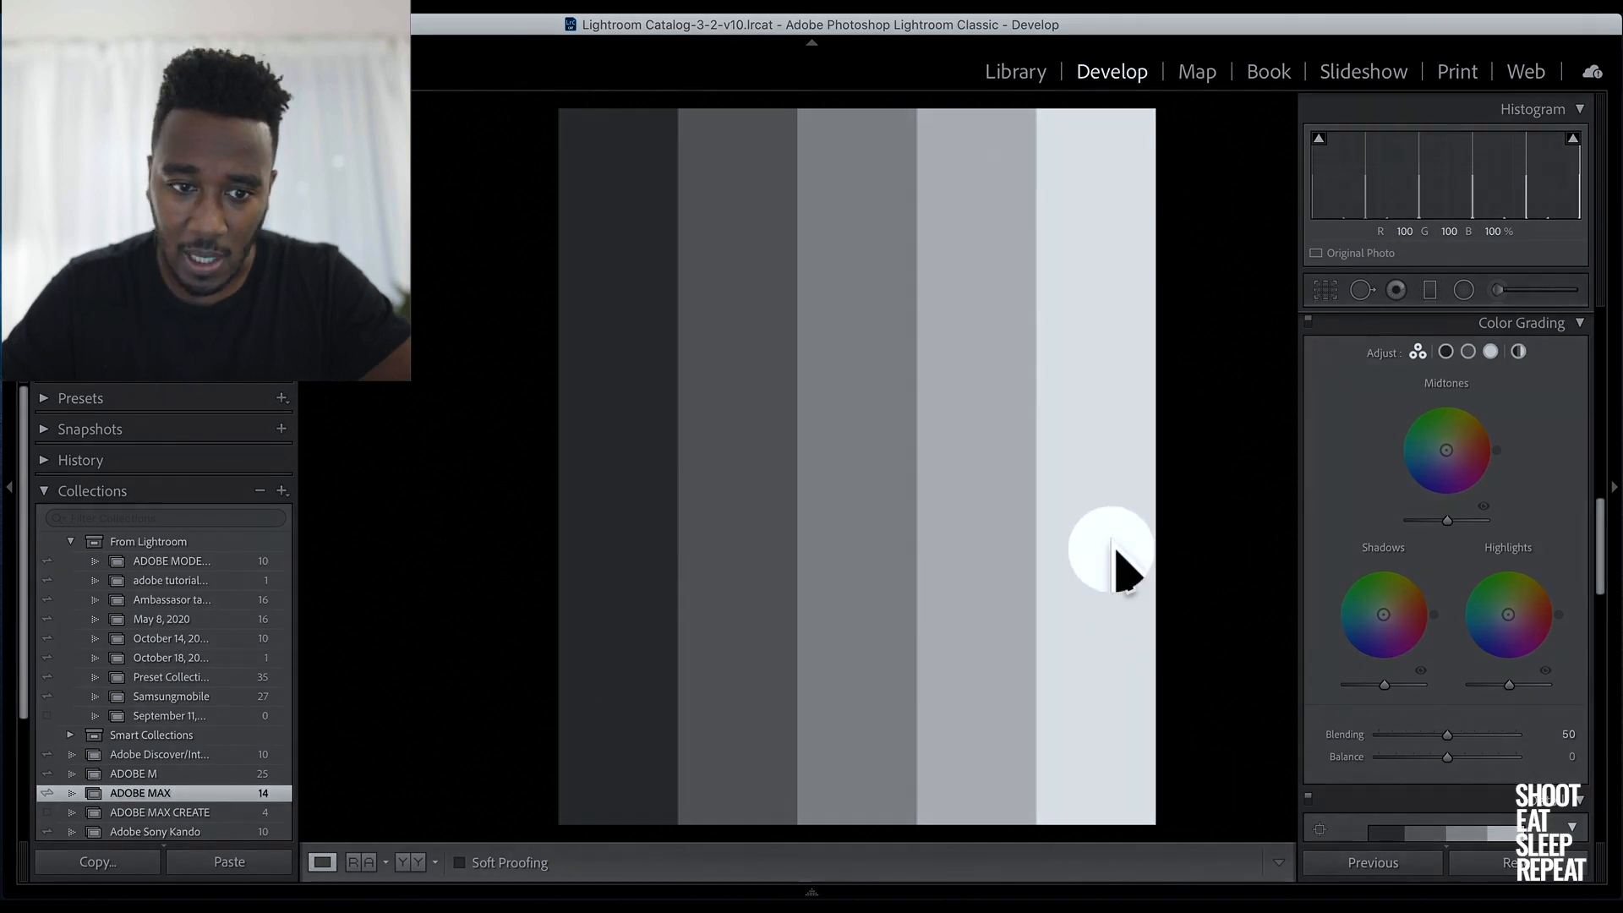
{"action": "left_click", "coordinate": [1036, 504]}
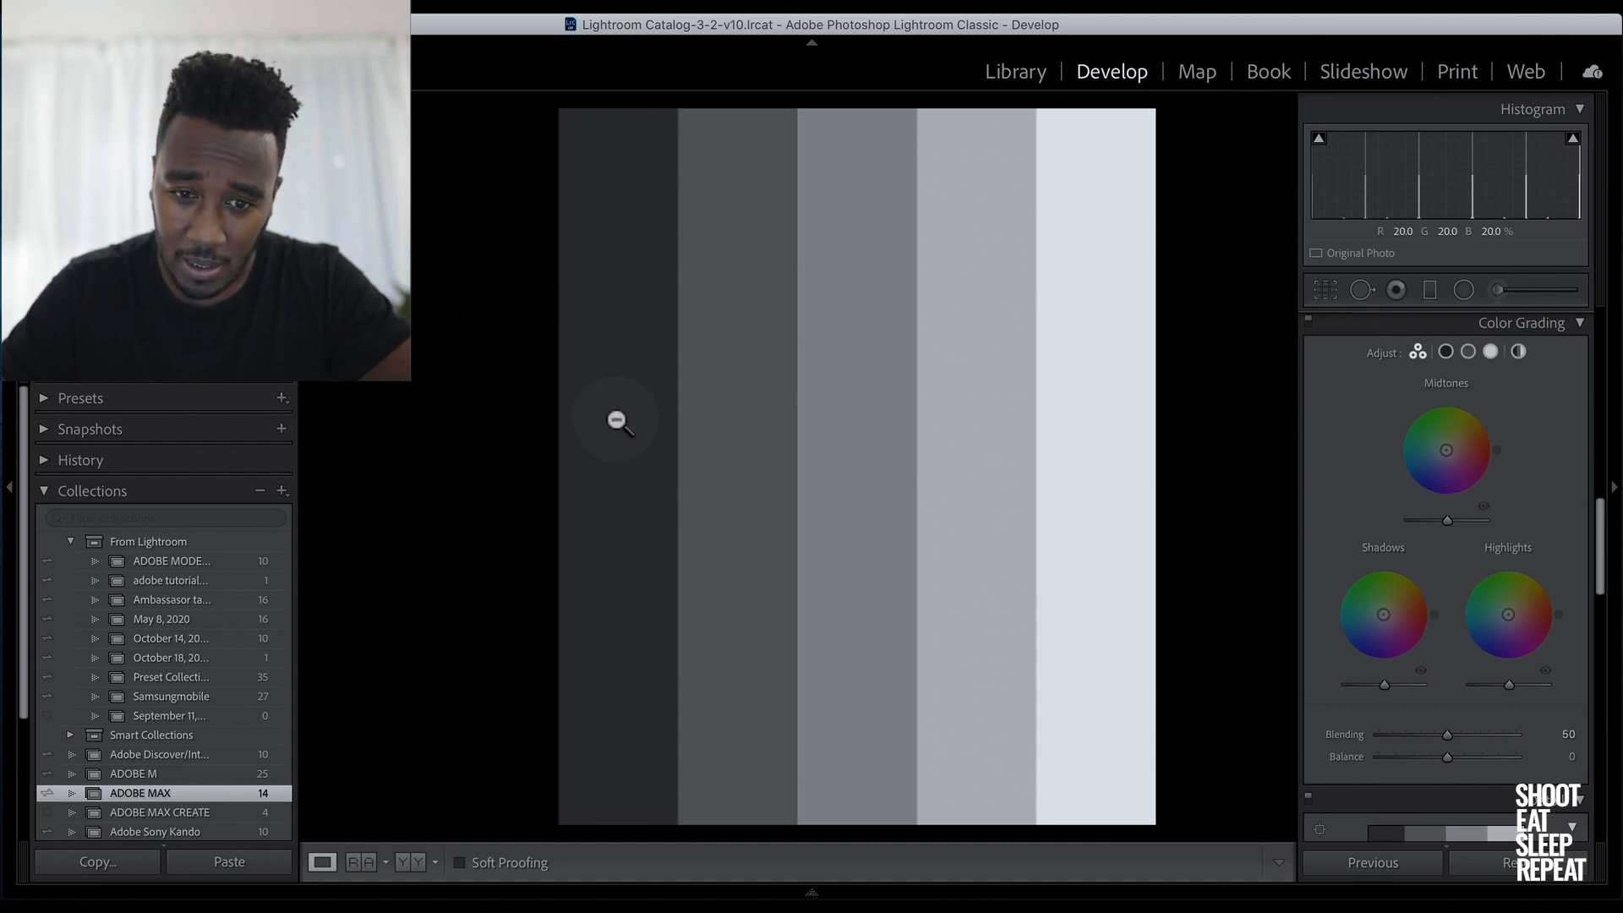
{"action": "mouse_move", "coordinate": [706, 462]}
{"action": "left_mouse_down"}
{"action": "mouse_move", "coordinate": [863, 453]}
{"action": "mouse_move", "coordinate": [761, 456]}
{"action": "mouse_move", "coordinate": [786, 445]}
{"action": "mouse_move", "coordinate": [799, 464]}
{"action": "left_mouse_up"}
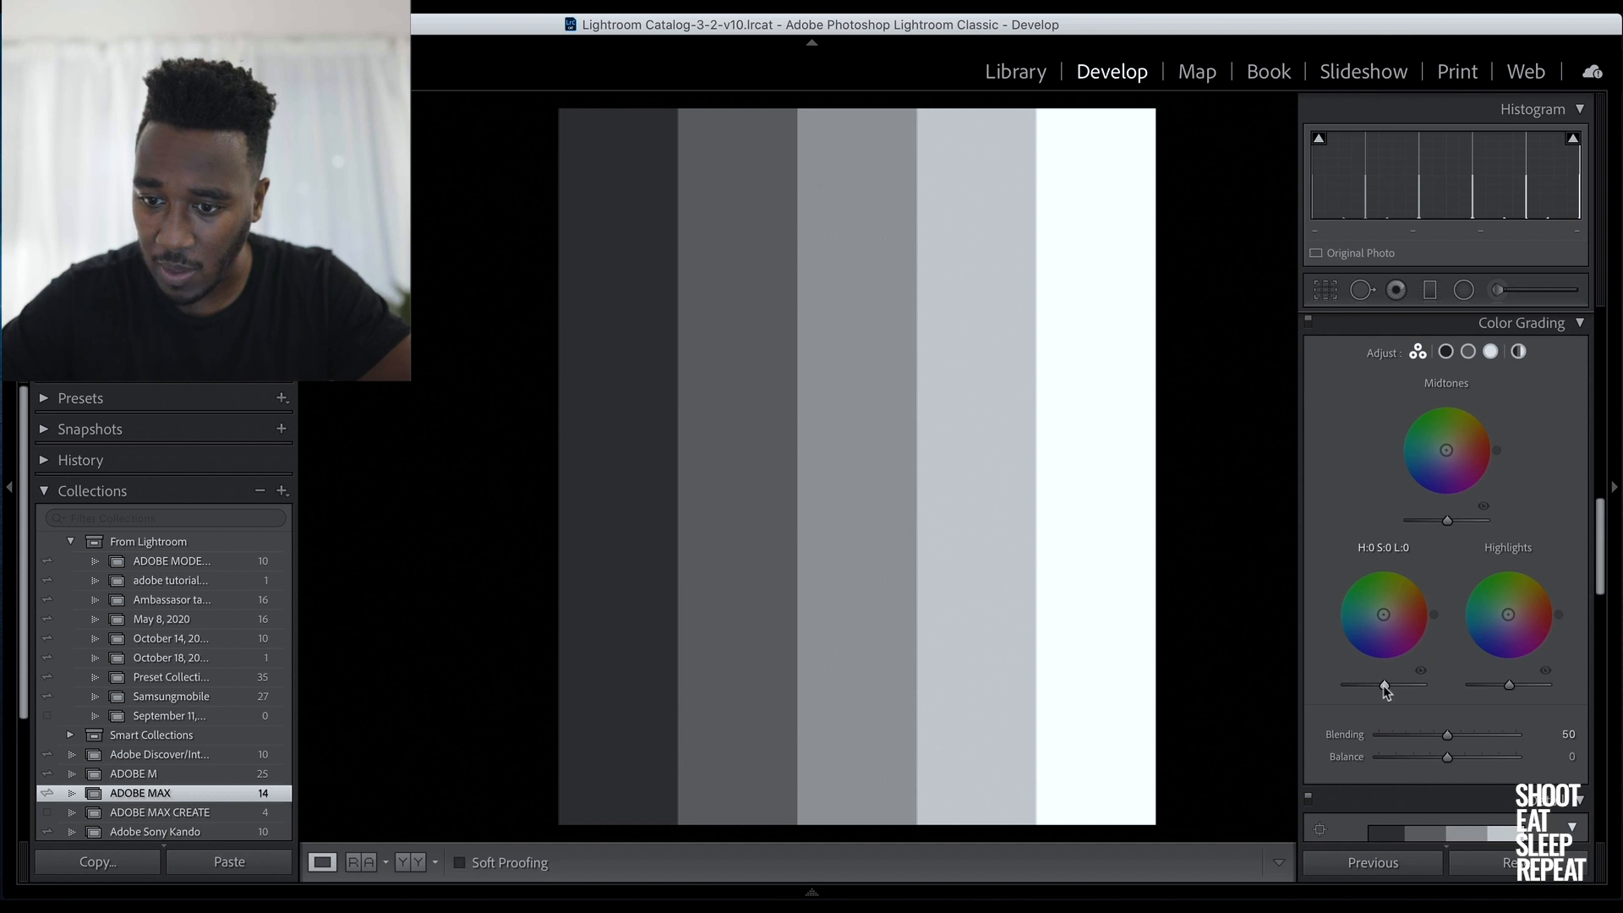
Tint the chart's shadows blue with hue 230 and saturation 81
{"action": "left_click_drag", "start_coordinate": [1384, 615], "coordinate": [1378, 626]}
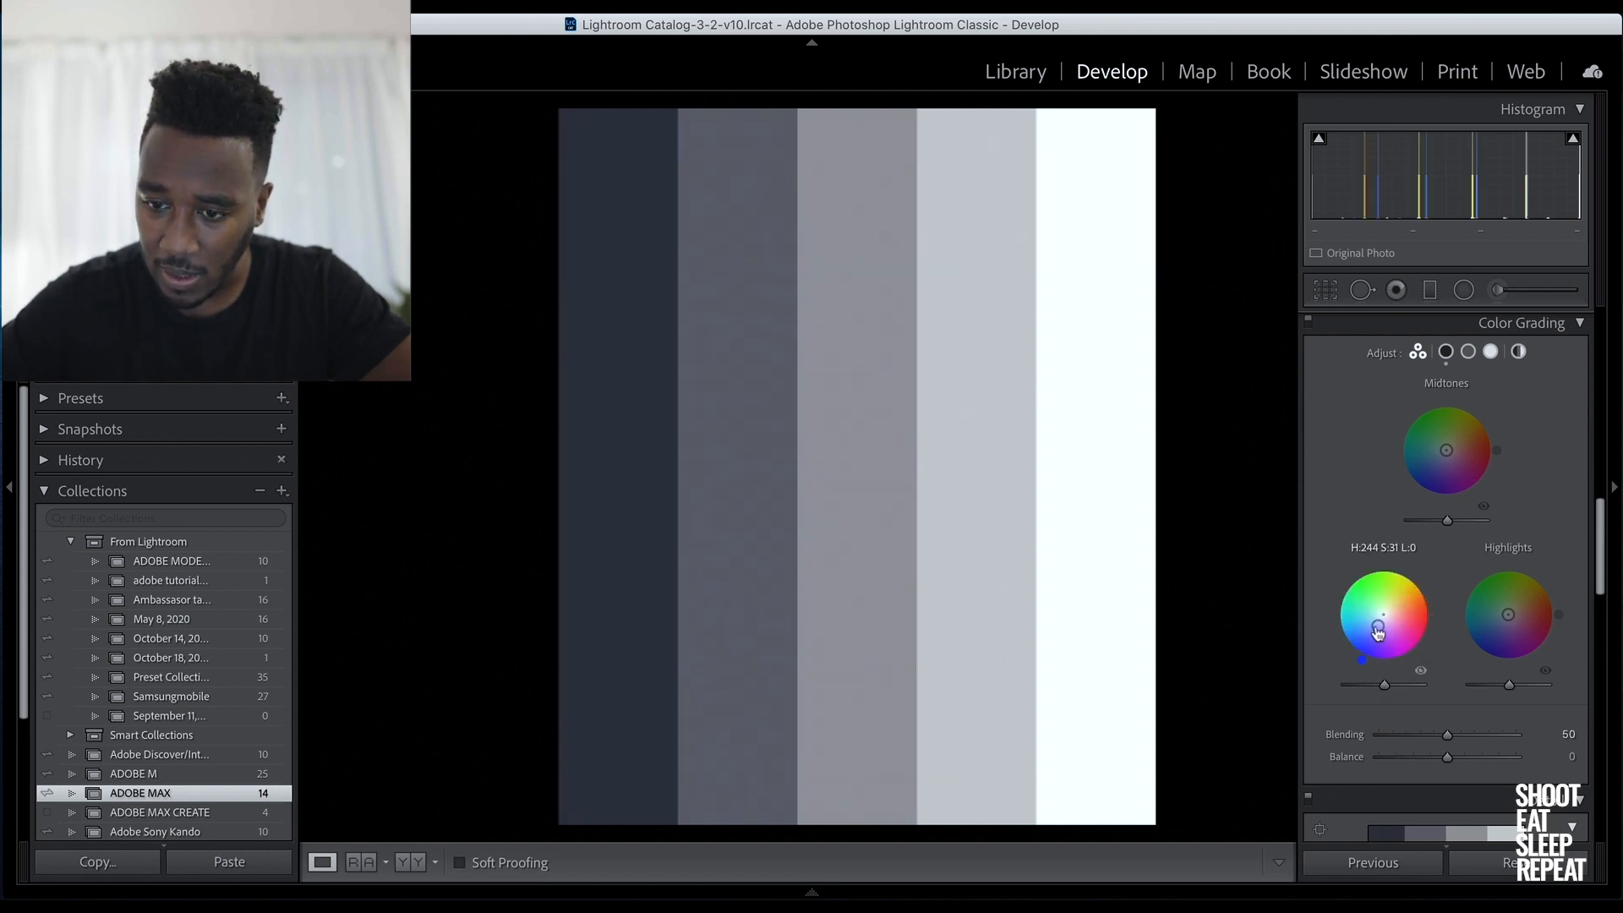
{"action": "left_click_drag", "start_coordinate": [1378, 630], "coordinate": [1364, 637]}
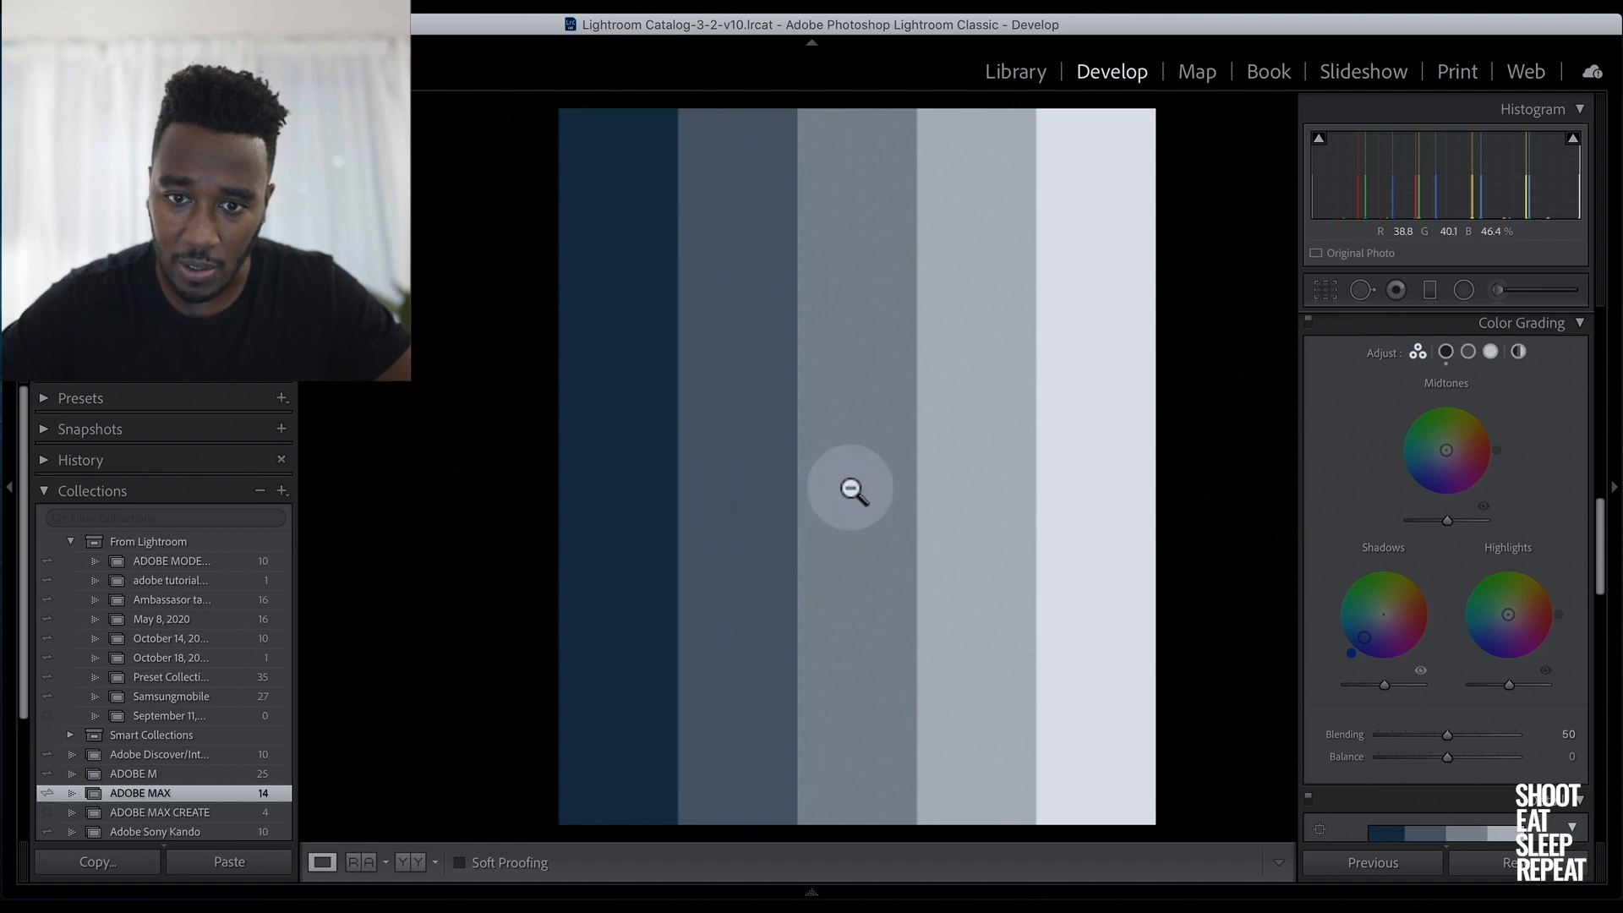
Compare the chart with the Shadows color grade repeatedly switched off and on, leaving it on
{"action": "left_click", "coordinate": [1422, 672]}
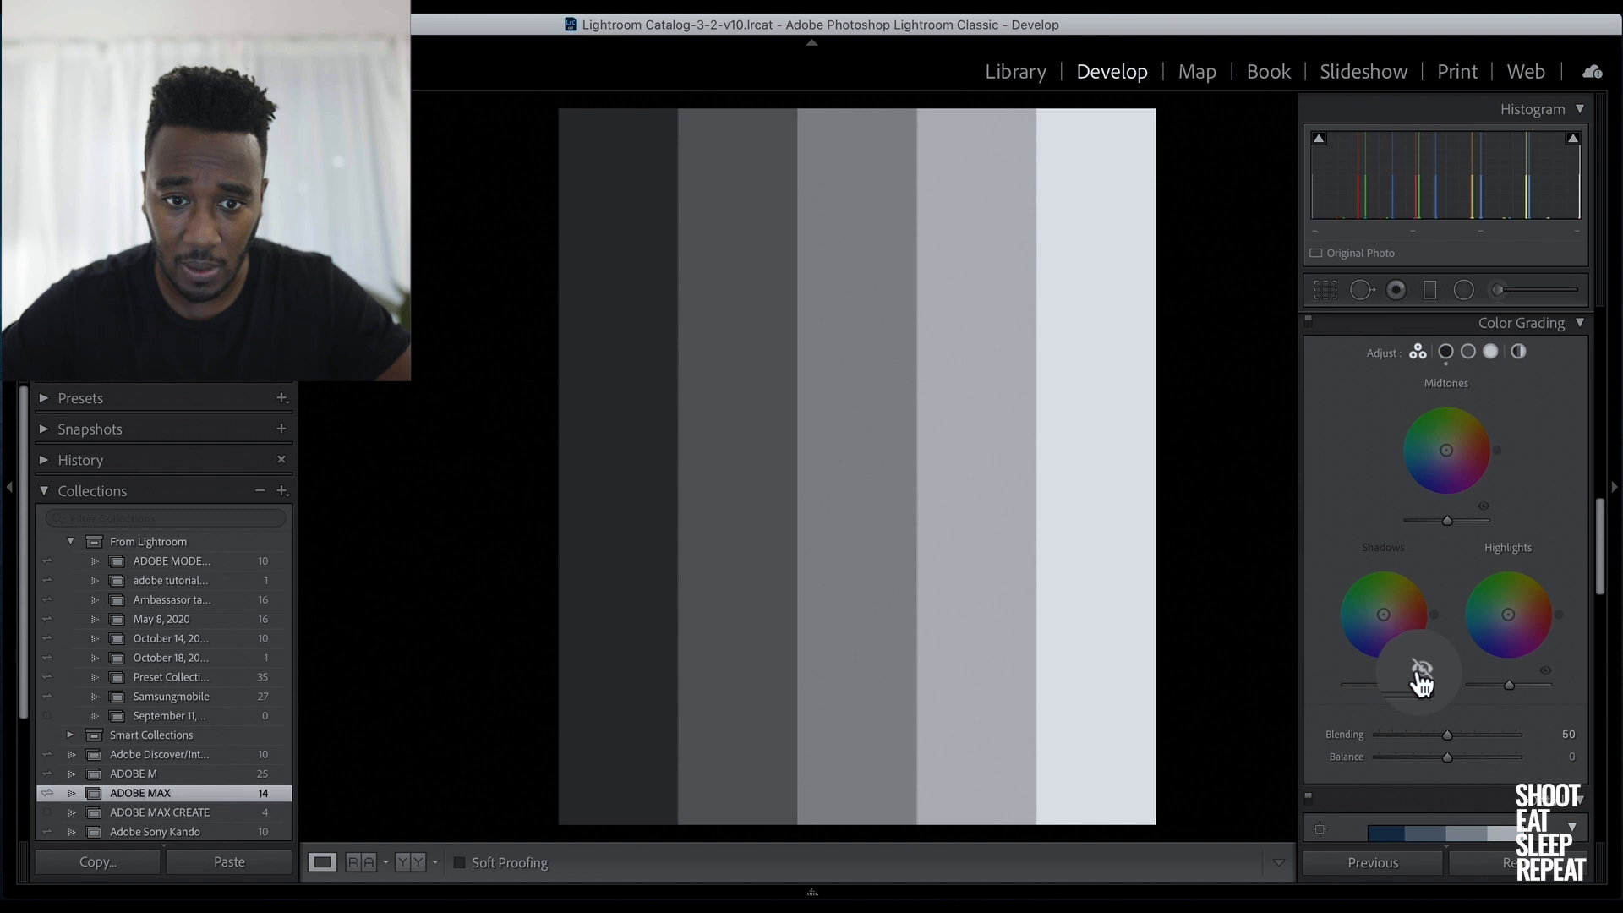
{"action": "left_click", "coordinate": [1422, 672]}
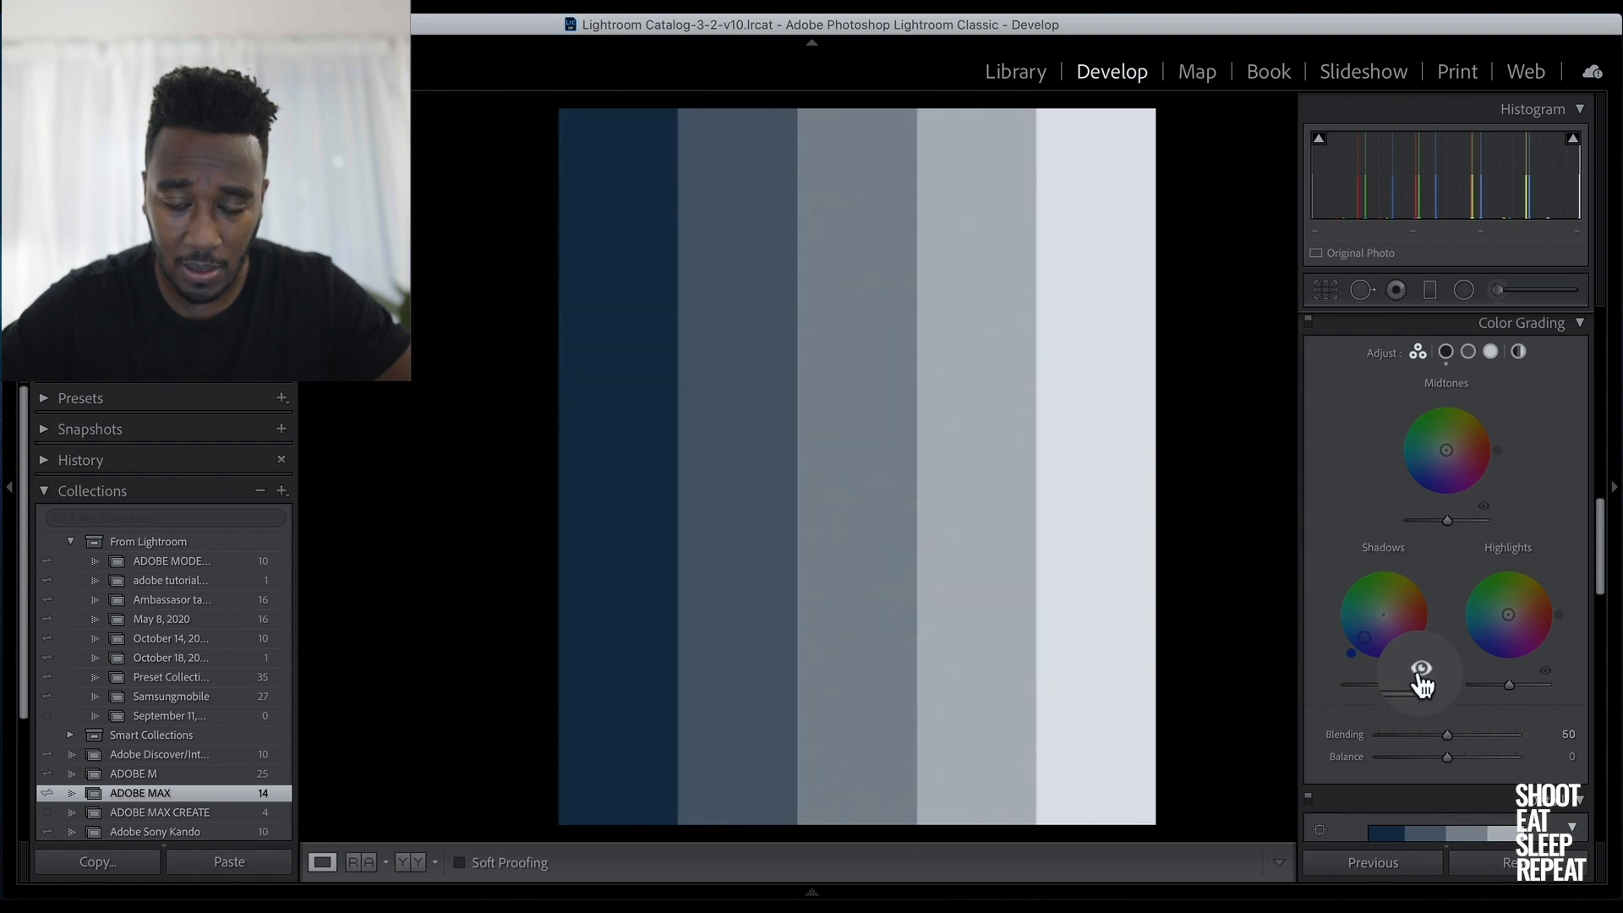
{"action": "left_click", "coordinate": [1422, 672]}
{"action": "left_click", "coordinate": [1421, 672]}
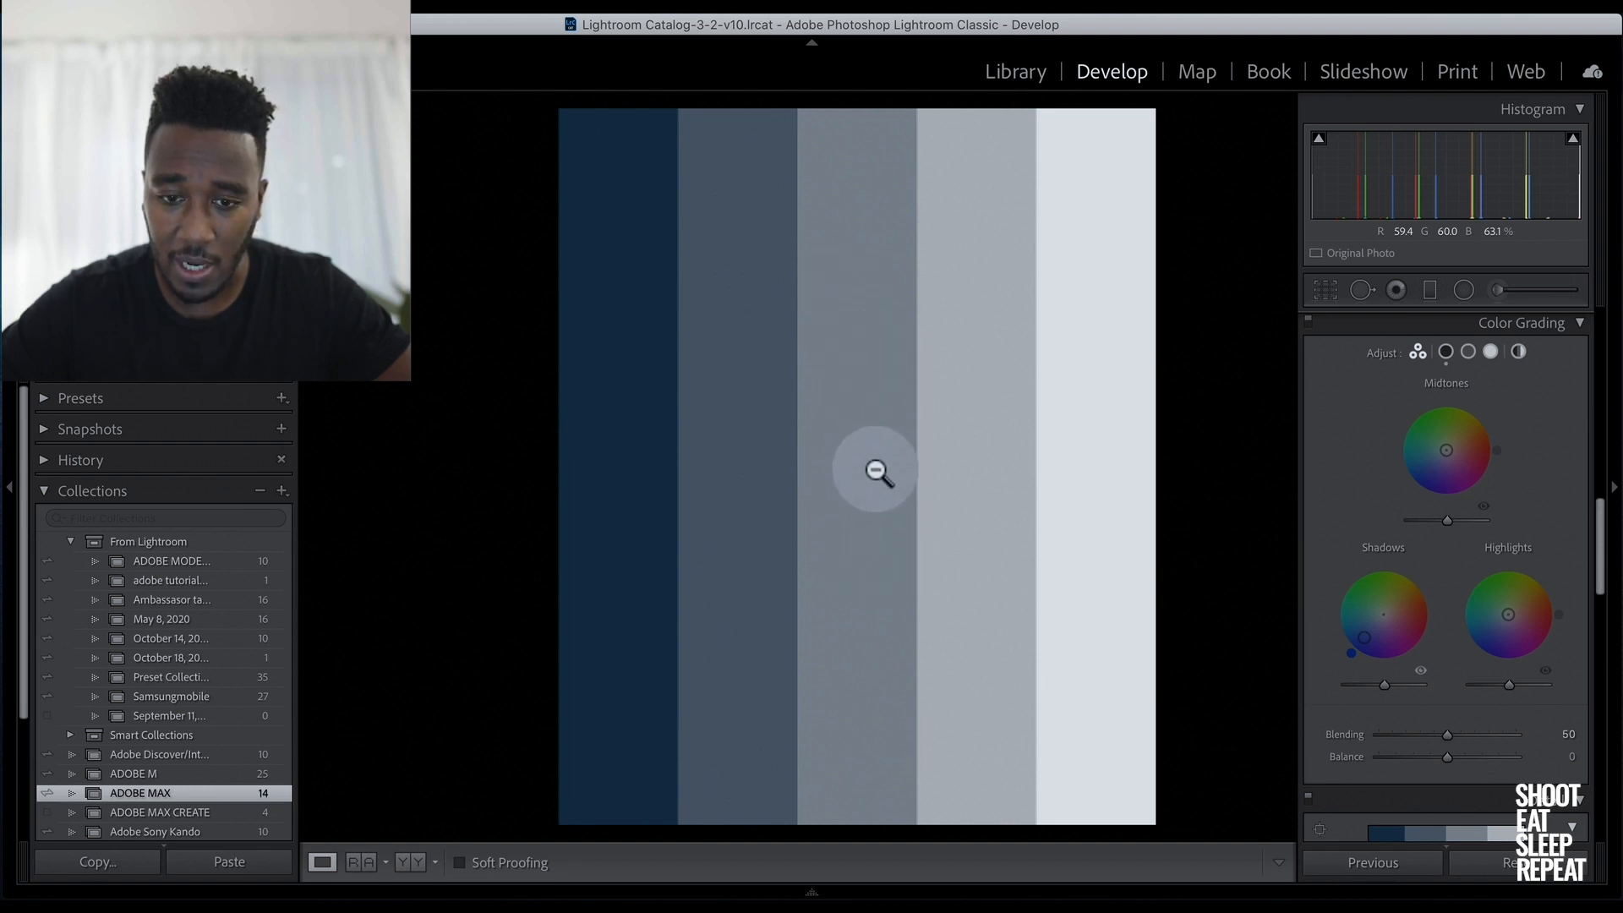
{"action": "left_click", "coordinate": [1422, 670]}
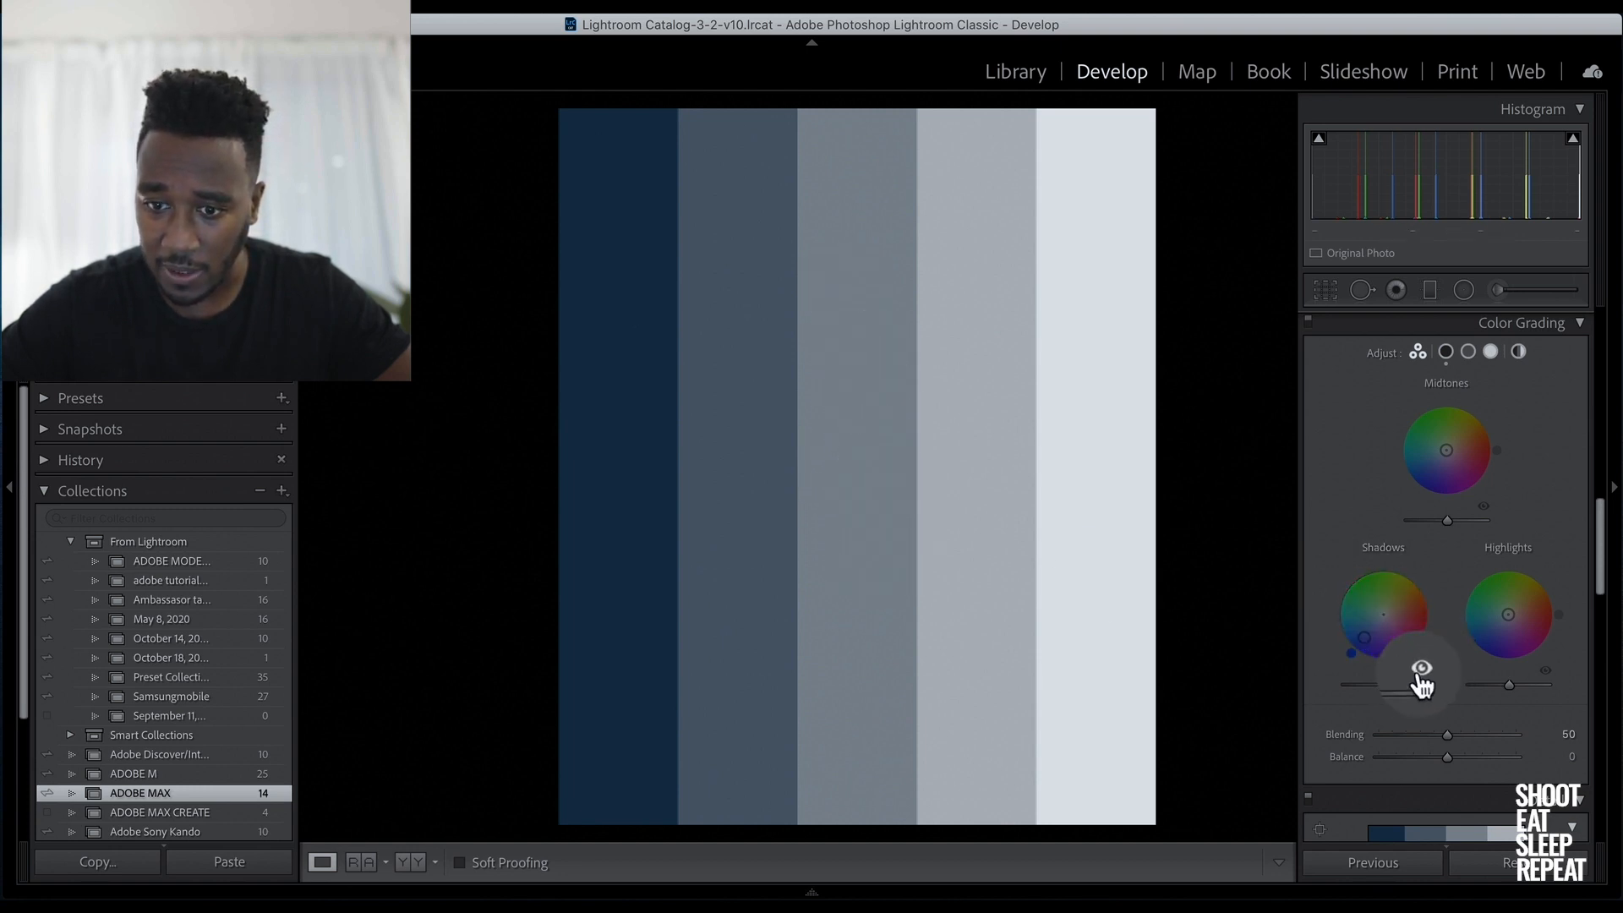
{"action": "left_click", "coordinate": [1422, 672]}
{"action": "left_click", "coordinate": [1422, 672]}
{"action": "left_click", "coordinate": [1421, 672]}
{"action": "left_click", "coordinate": [1422, 672]}
{"action": "left_click", "coordinate": [1421, 672]}
Raise the Color Grading Blending to 100 to spread the blue shadow tint into the lighter bars
{"action": "left_click_drag", "start_coordinate": [1447, 735], "coordinate": [1439, 735]}
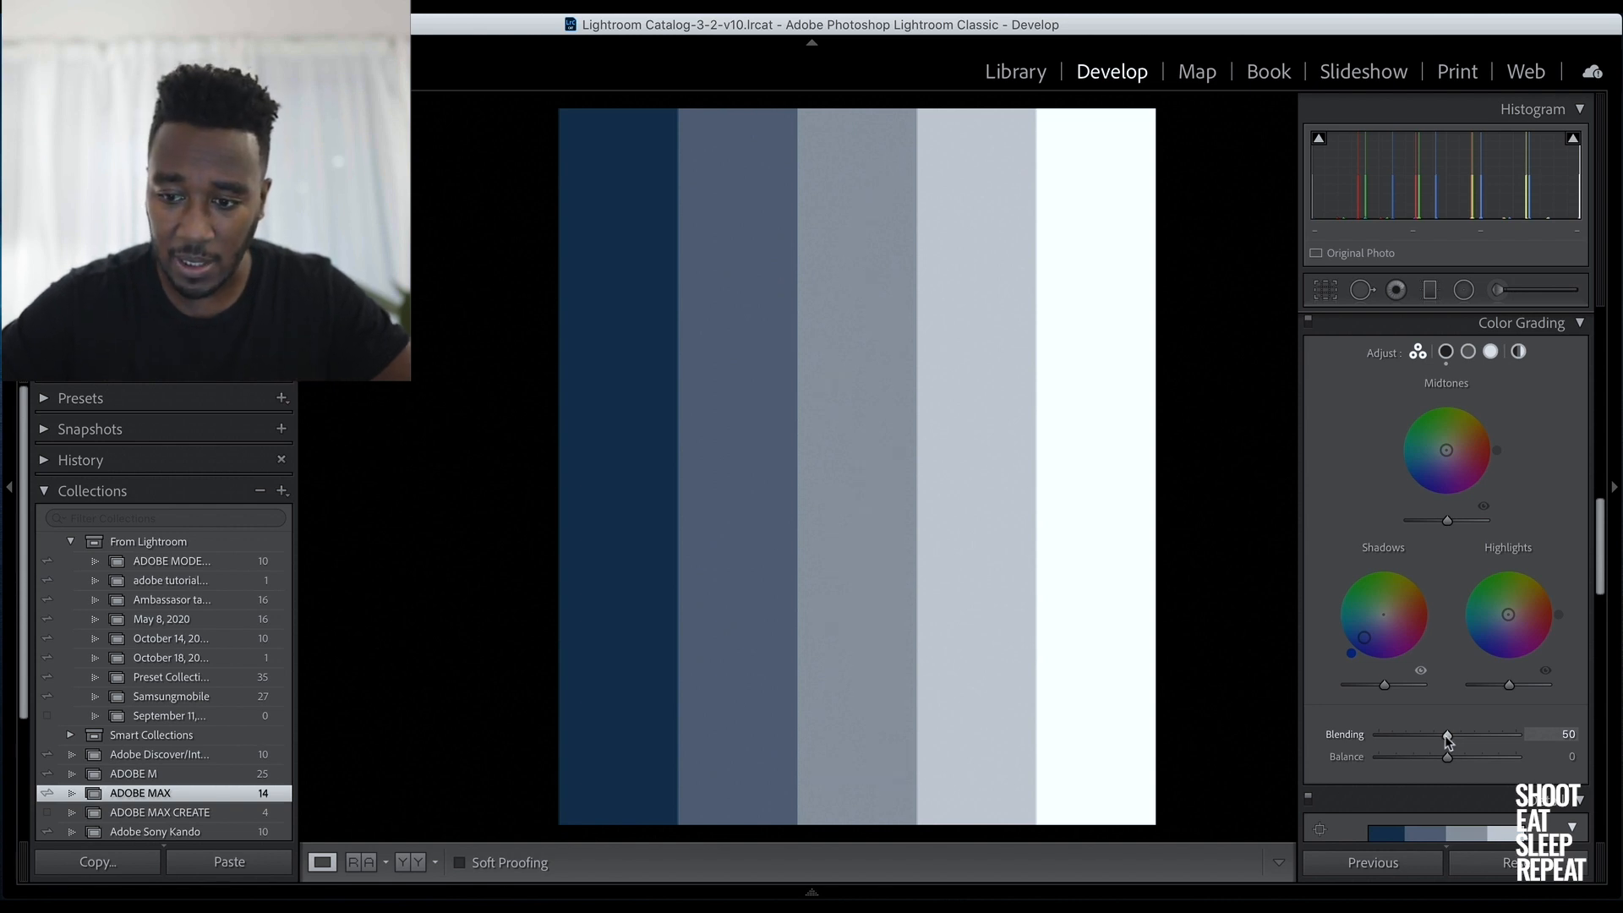
{"action": "left_click_drag", "start_coordinate": [1448, 738], "coordinate": [1516, 739]}
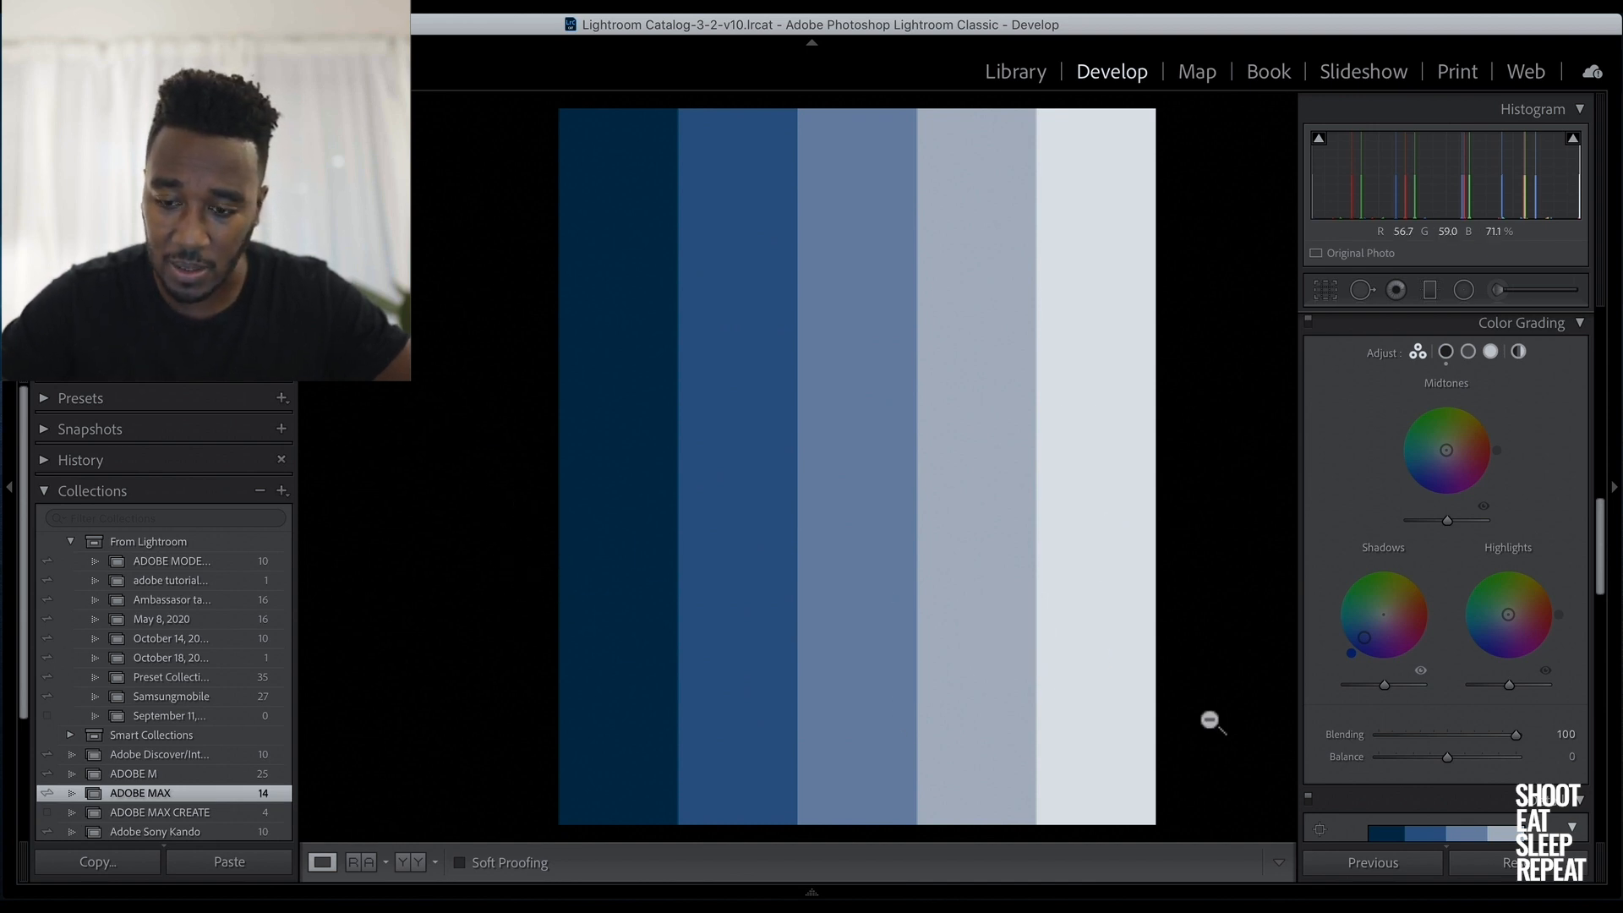
{"action": "left_click", "coordinate": [1429, 765]}
Try the Shadows luminance at +62, reset it to 0, and return Blending to 50
{"action": "left_click", "coordinate": [1385, 685]}
{"action": "left_click_drag", "start_coordinate": [1385, 686], "coordinate": [1408, 683]}
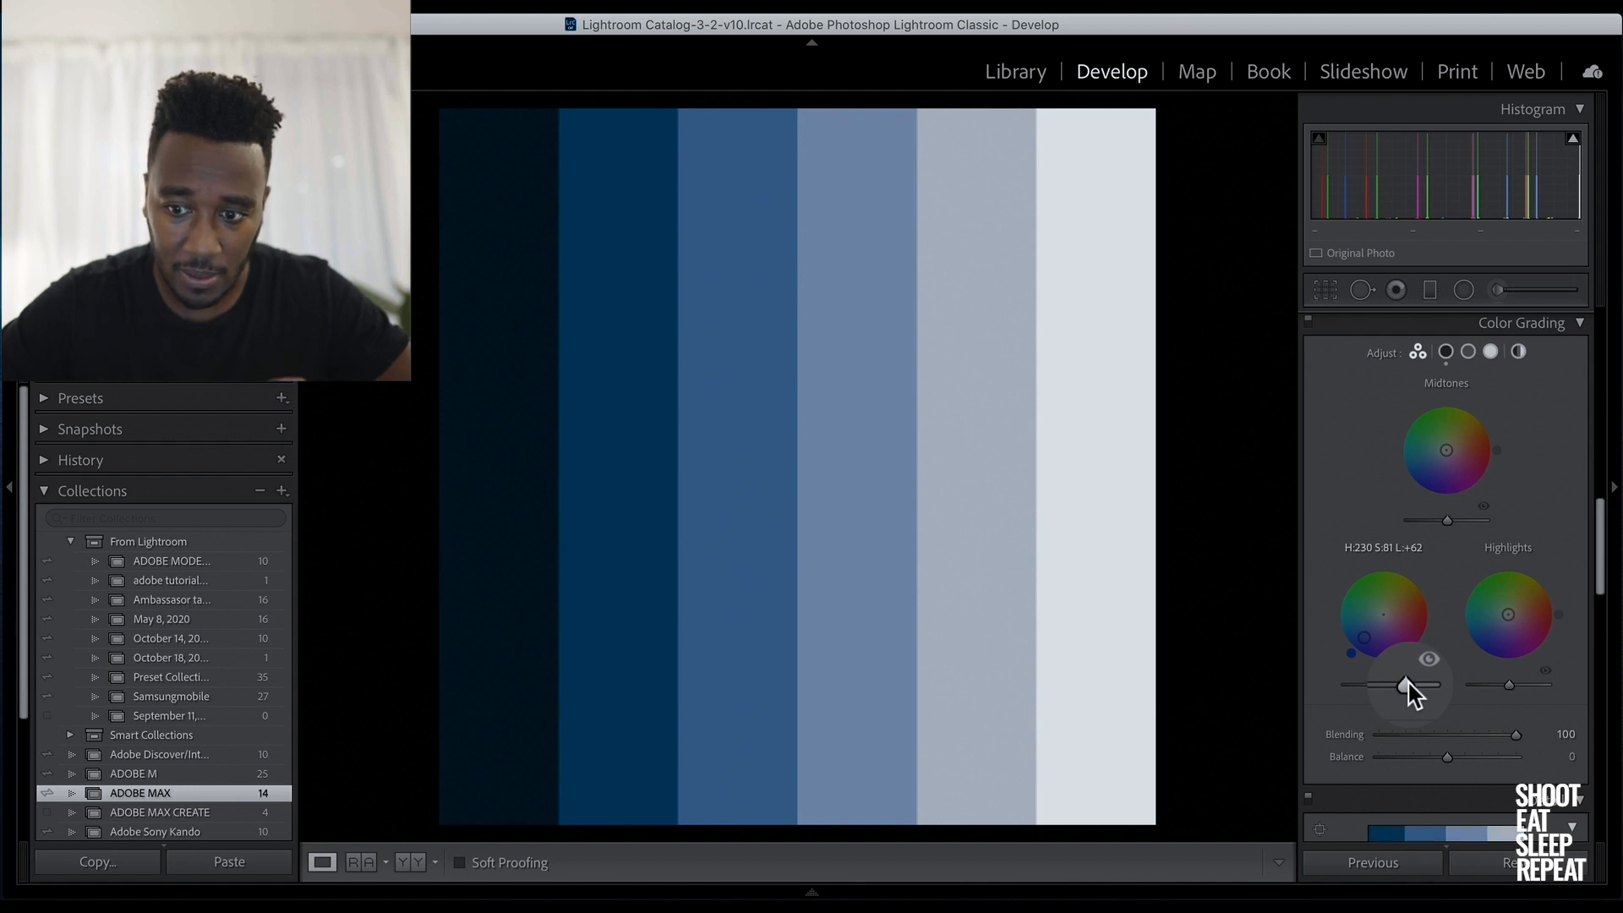
{"action": "double_click", "coordinate": [1409, 685]}
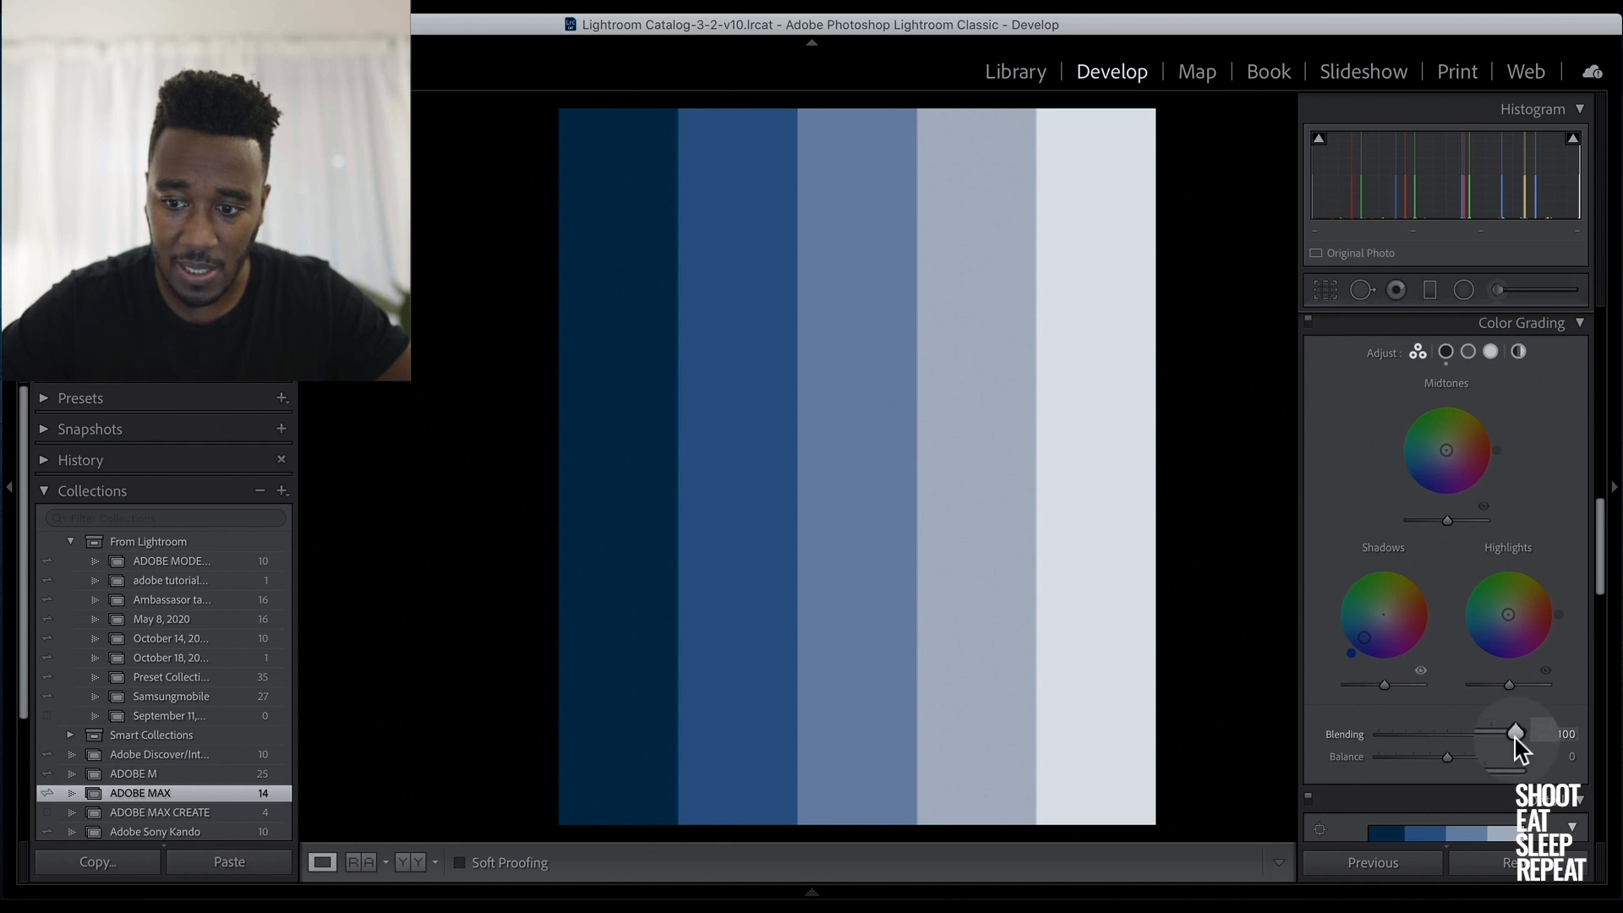
{"action": "left_click_drag", "start_coordinate": [1515, 734], "coordinate": [1449, 746]}
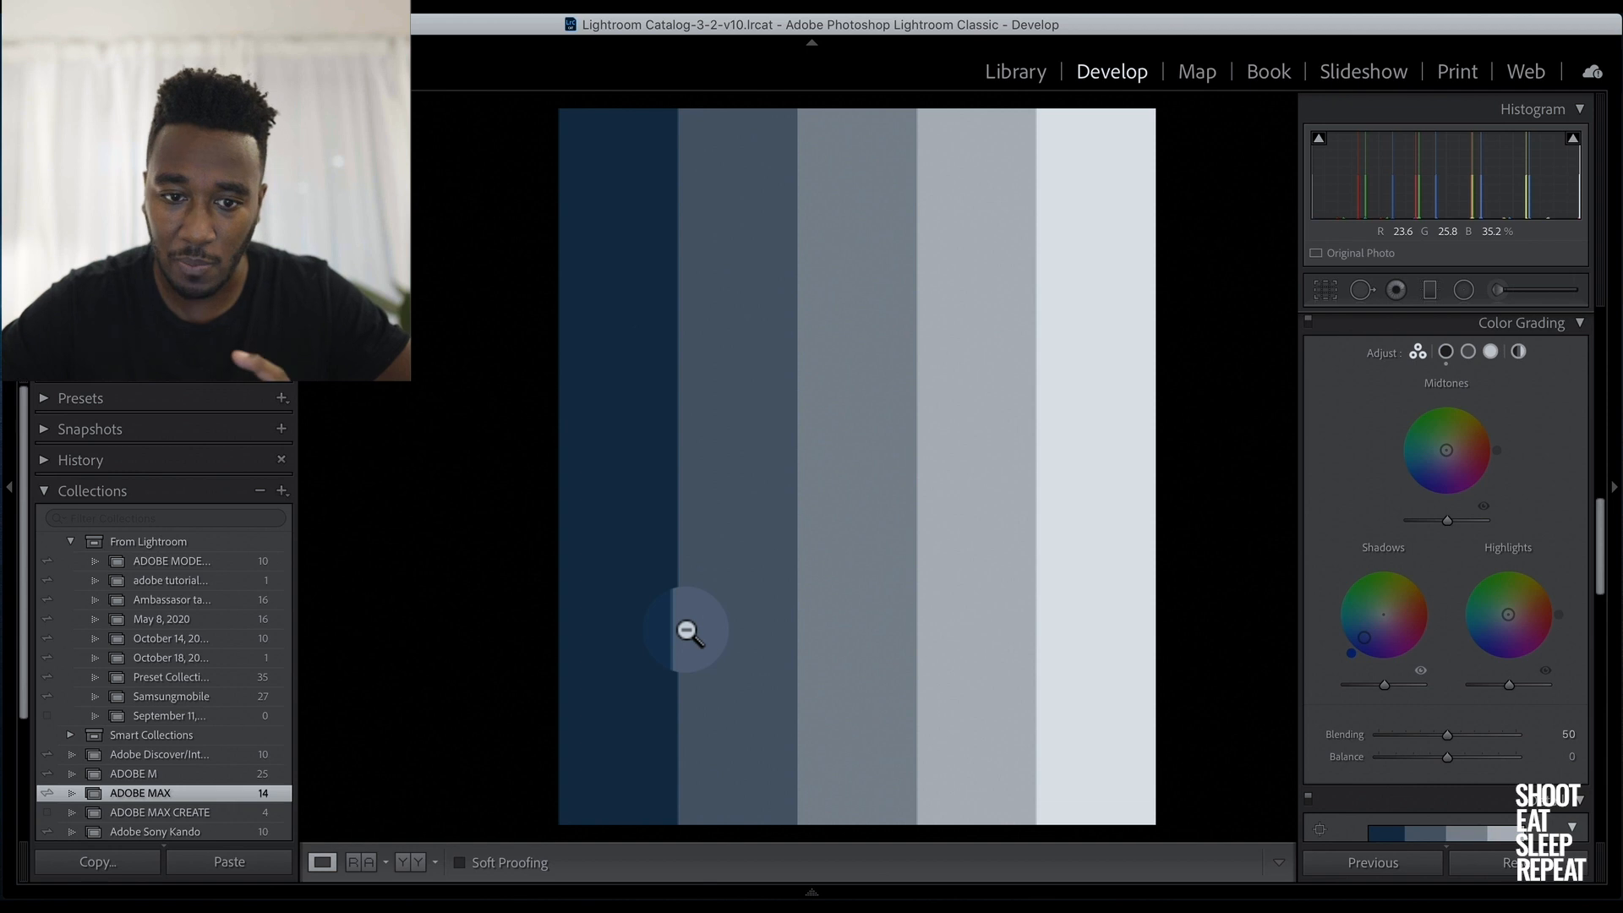
Tint the highlights yellow with hue 57 and saturation 100, and set Blending to 100
{"action": "left_click", "coordinate": [1525, 584]}
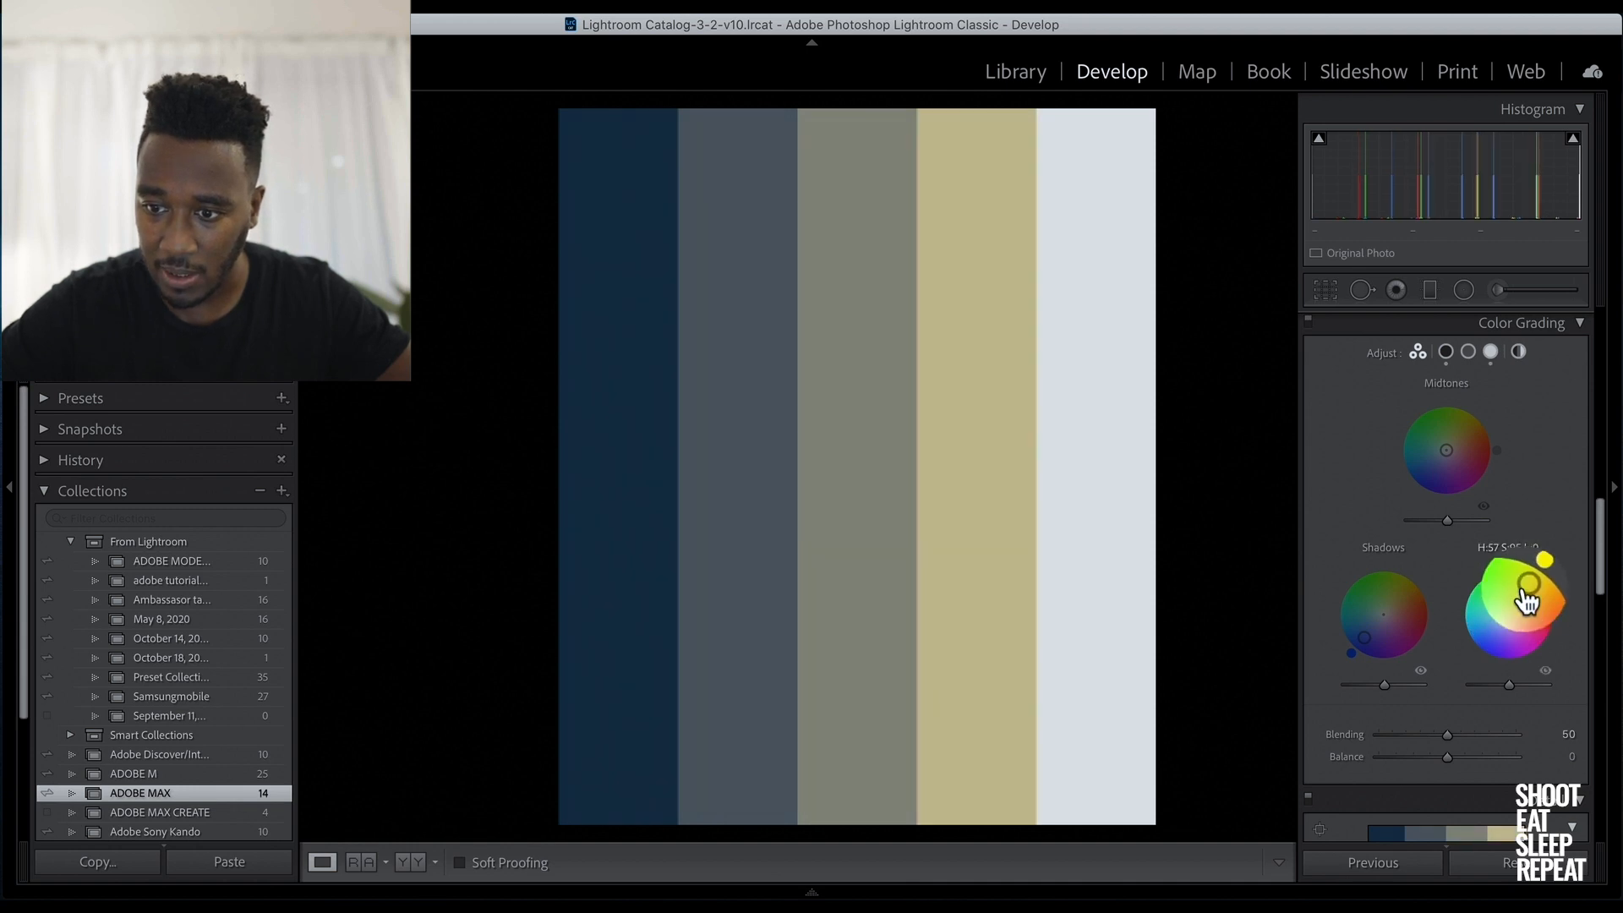
{"action": "left_click_drag", "start_coordinate": [1526, 601], "coordinate": [1528, 592]}
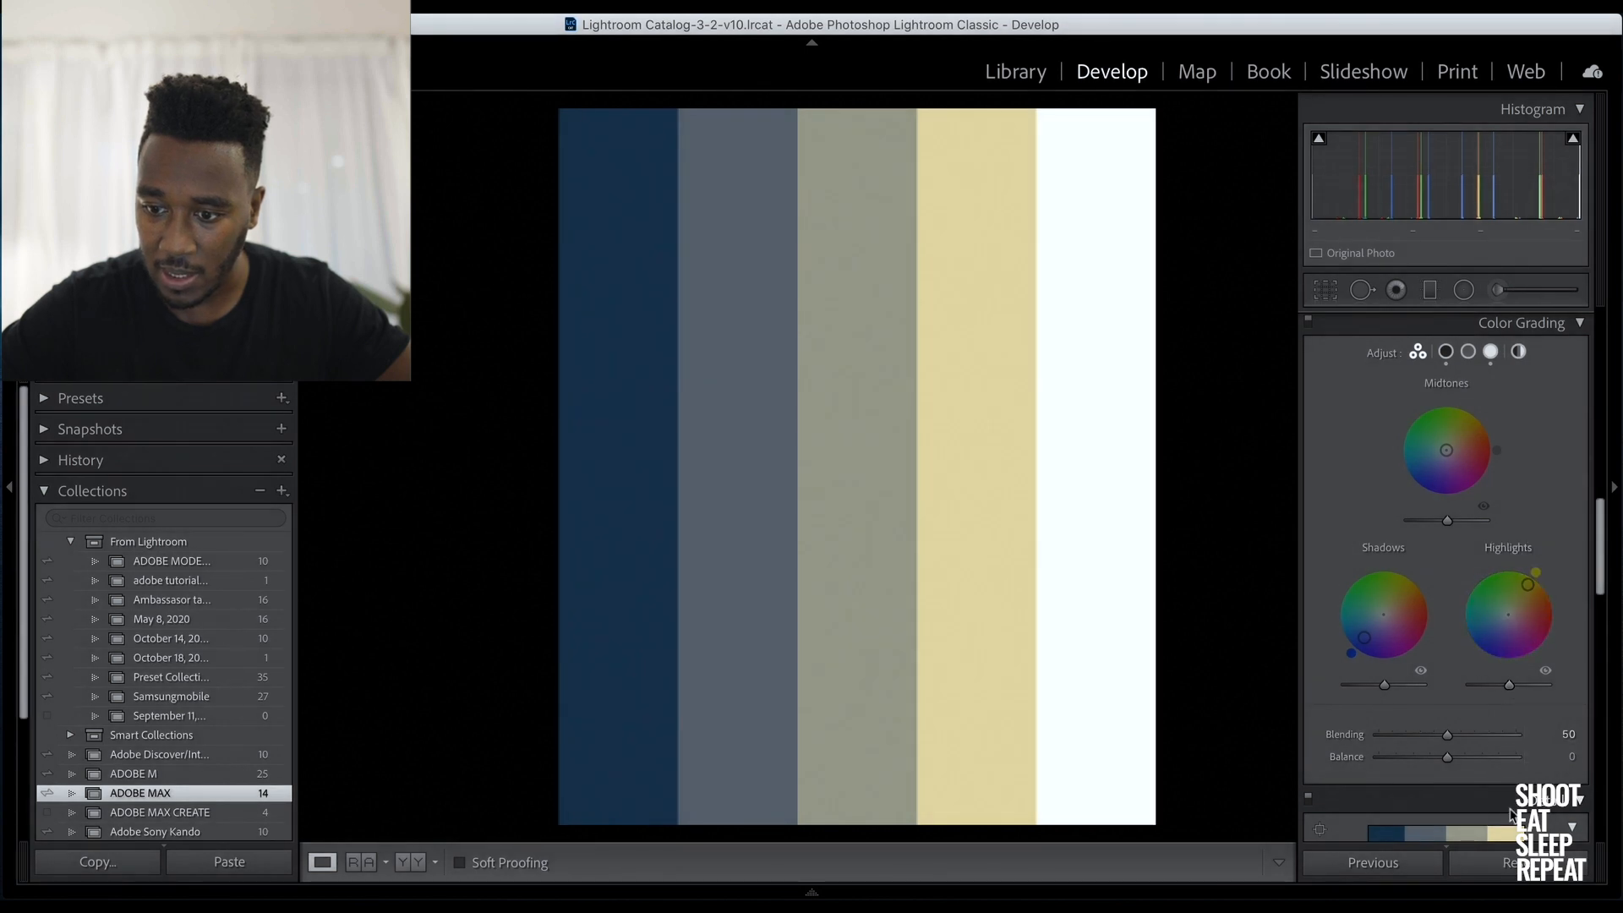
{"action": "scroll", "coordinate": [1536, 779], "scroll_direction": "down", "scroll_amount": 3}
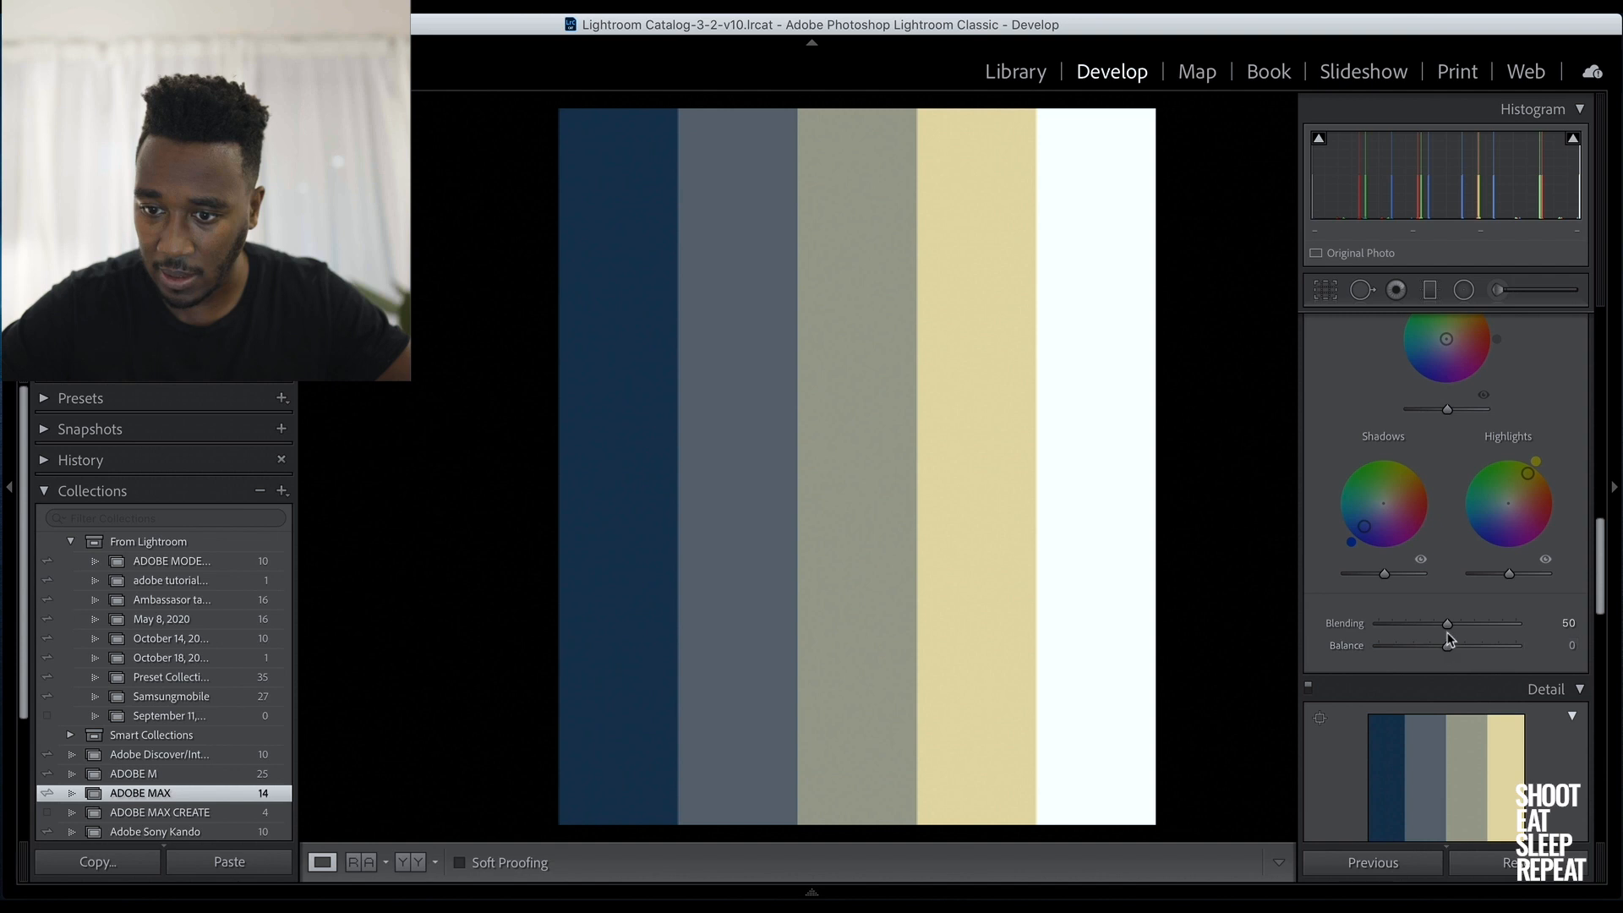
{"action": "left_click_drag", "start_coordinate": [1446, 624], "coordinate": [1547, 621]}
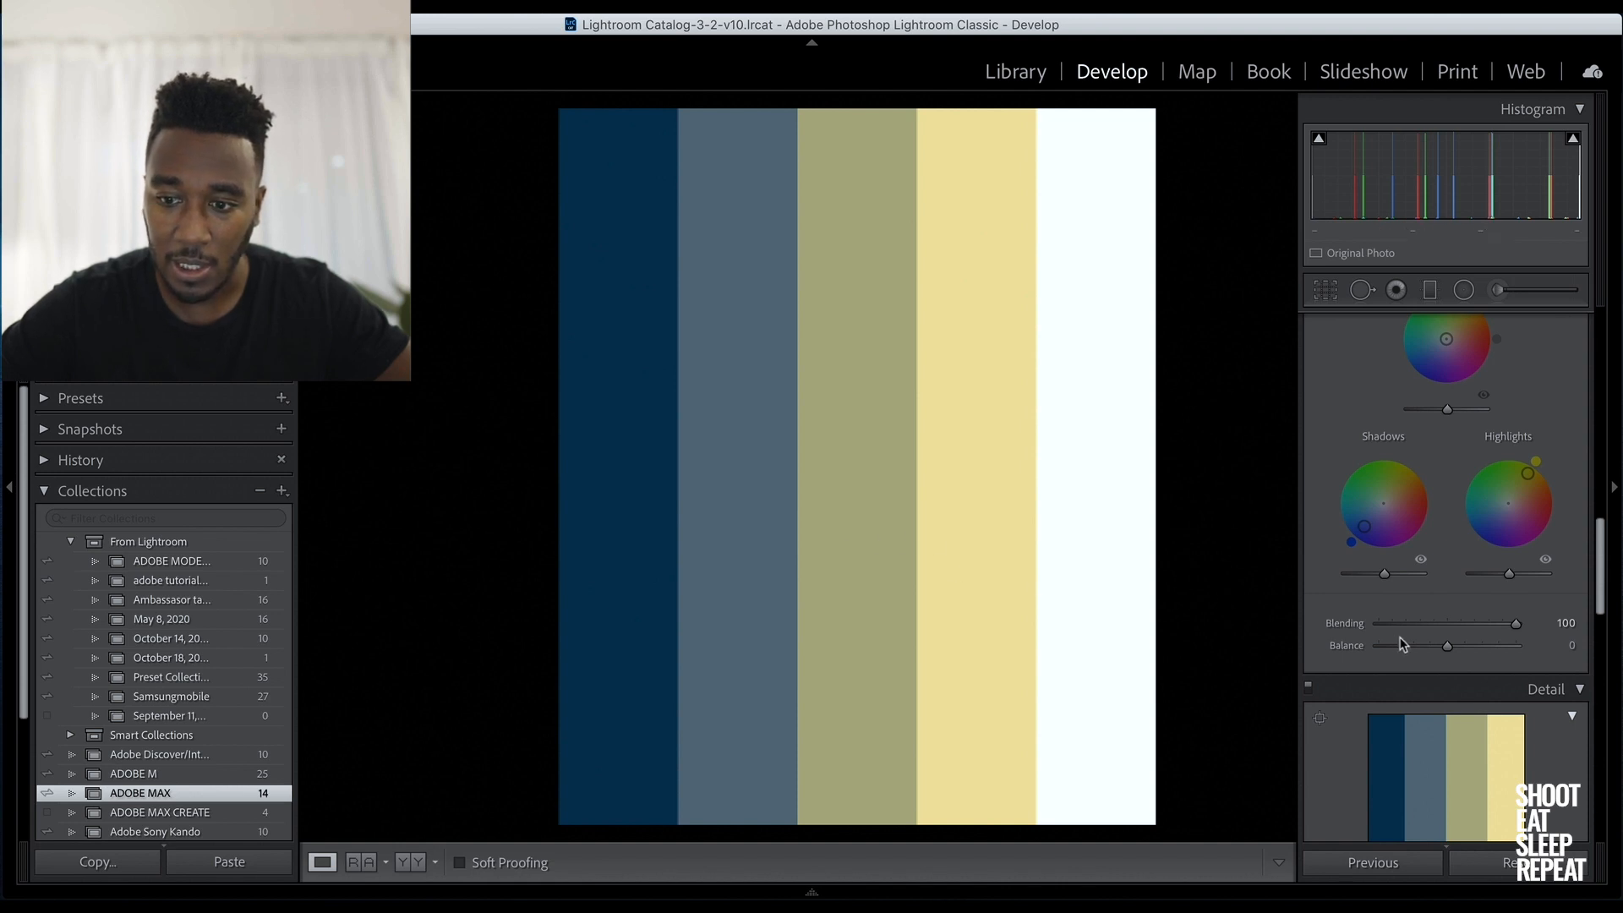
Try Balance at +56, set it to -66, and lower the Highlights luminance to its minimum
{"action": "left_click_drag", "start_coordinate": [1448, 647], "coordinate": [1485, 643]}
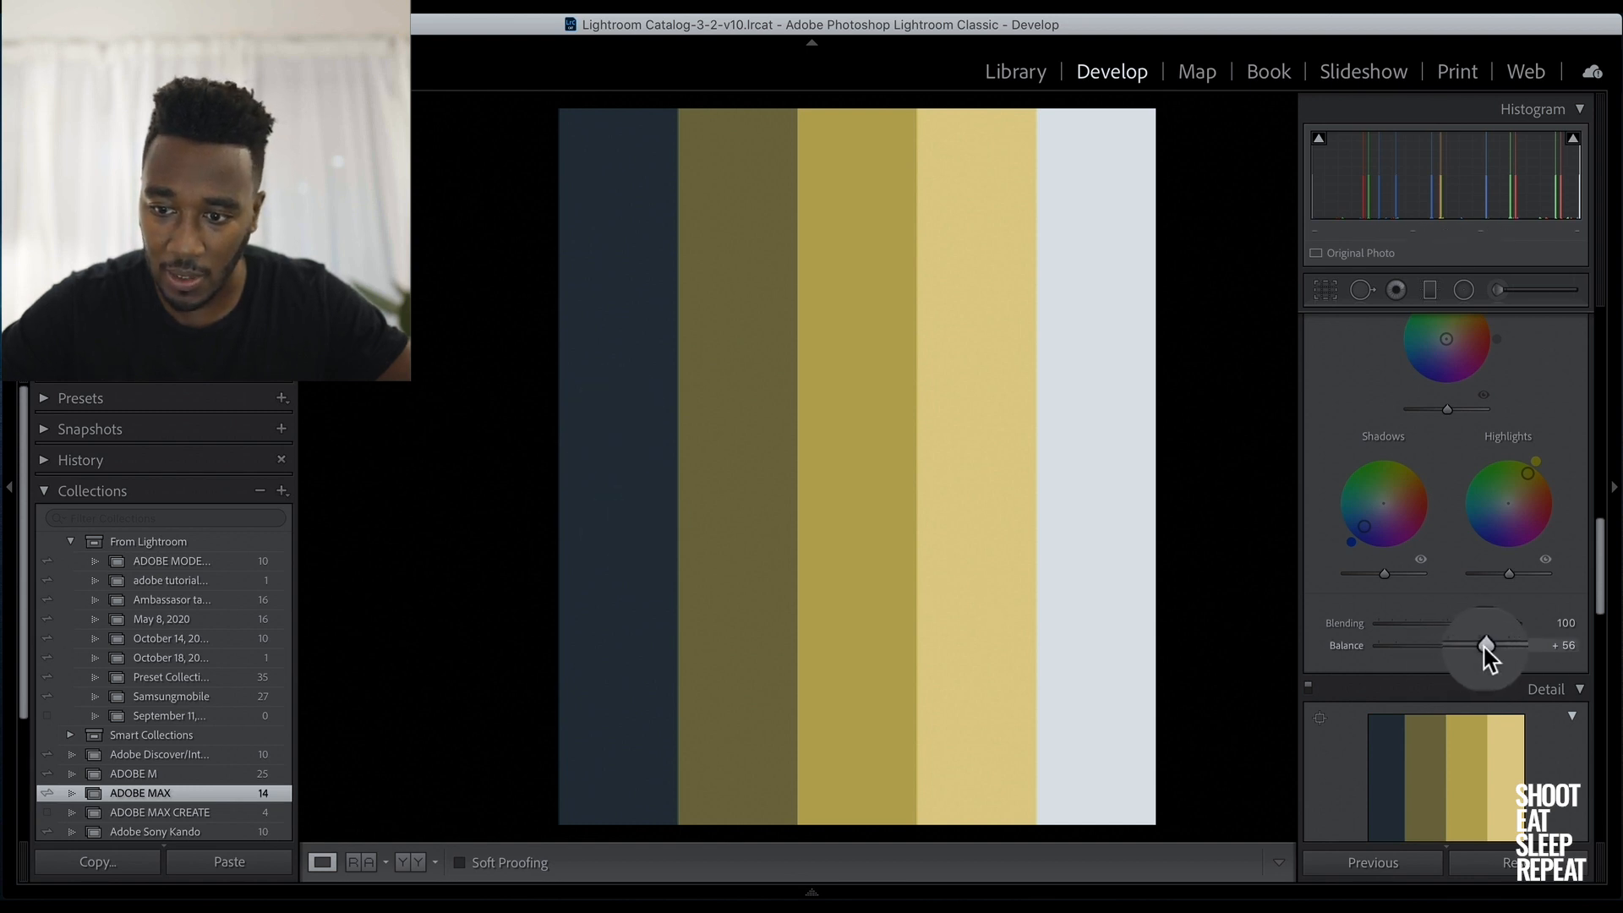
{"action": "left_click_drag", "start_coordinate": [1485, 646], "coordinate": [1399, 660]}
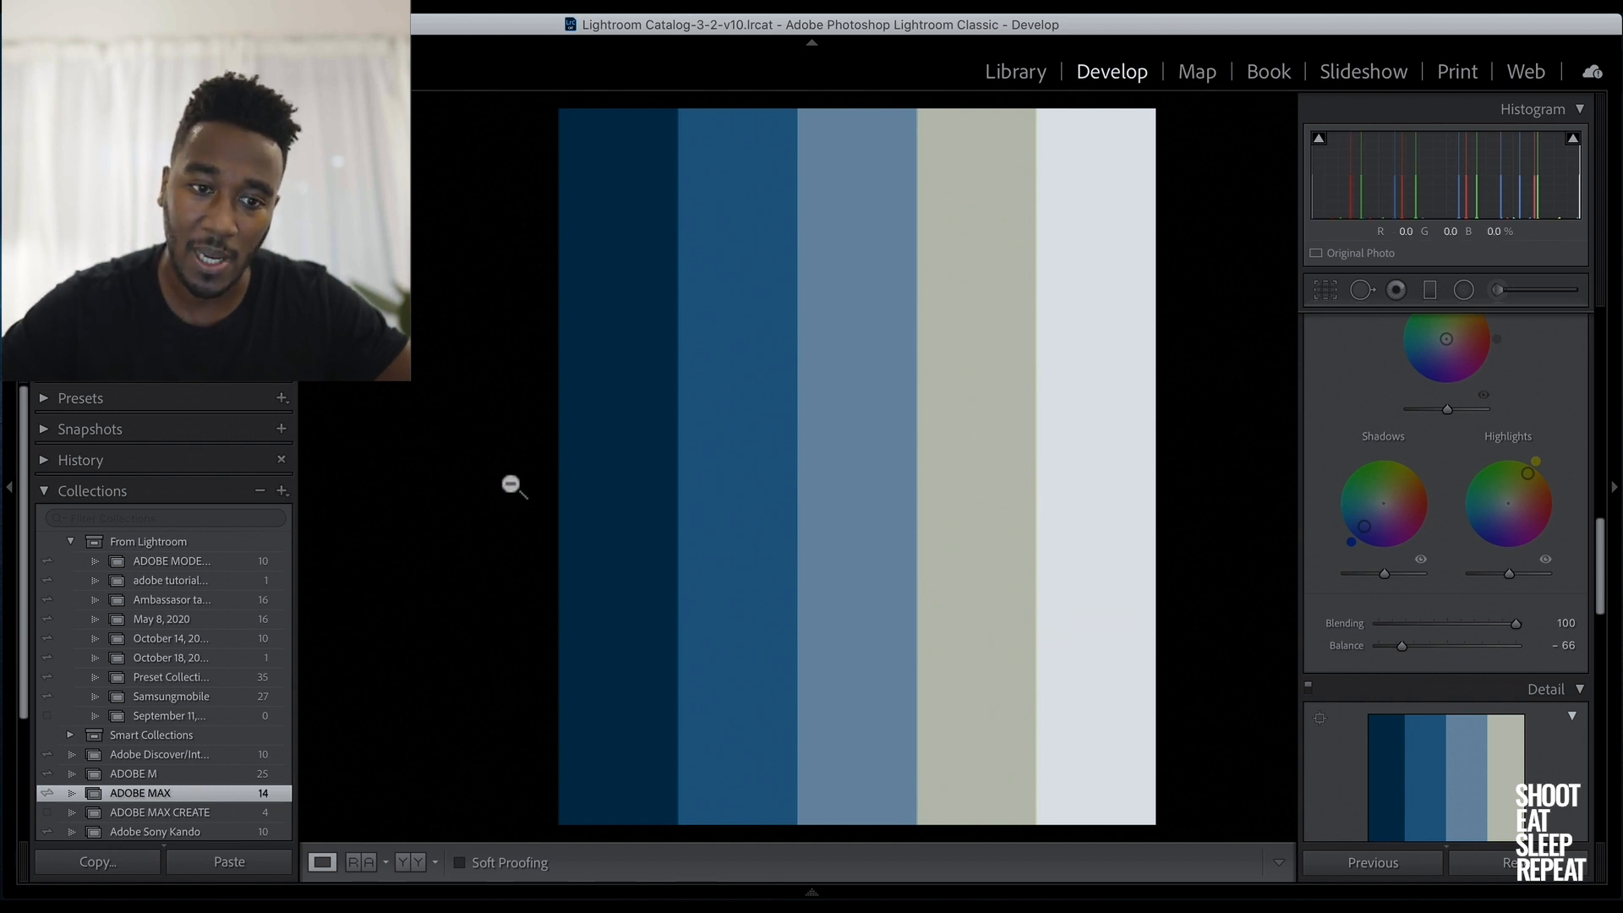
{"action": "mouse_move", "coordinate": [1383, 573]}
{"action": "left_mouse_down"}
{"action": "mouse_move", "coordinate": [1418, 575]}
{"action": "mouse_move", "coordinate": [1382, 573]}
{"action": "left_mouse_up"}
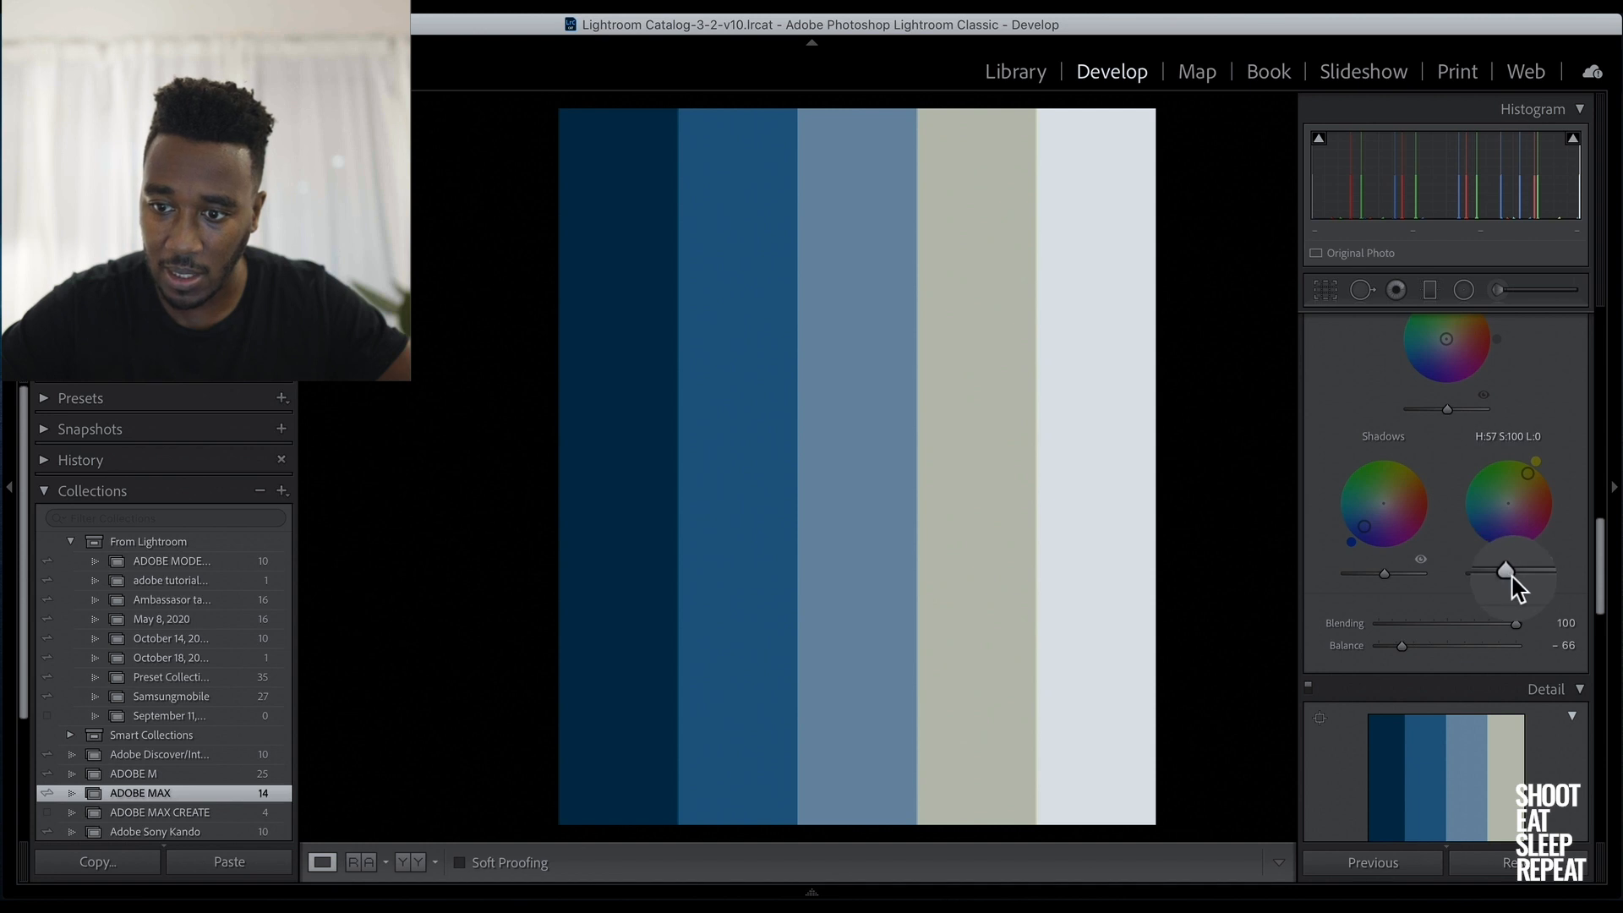
{"action": "left_click_drag", "start_coordinate": [1512, 576], "coordinate": [1412, 579]}
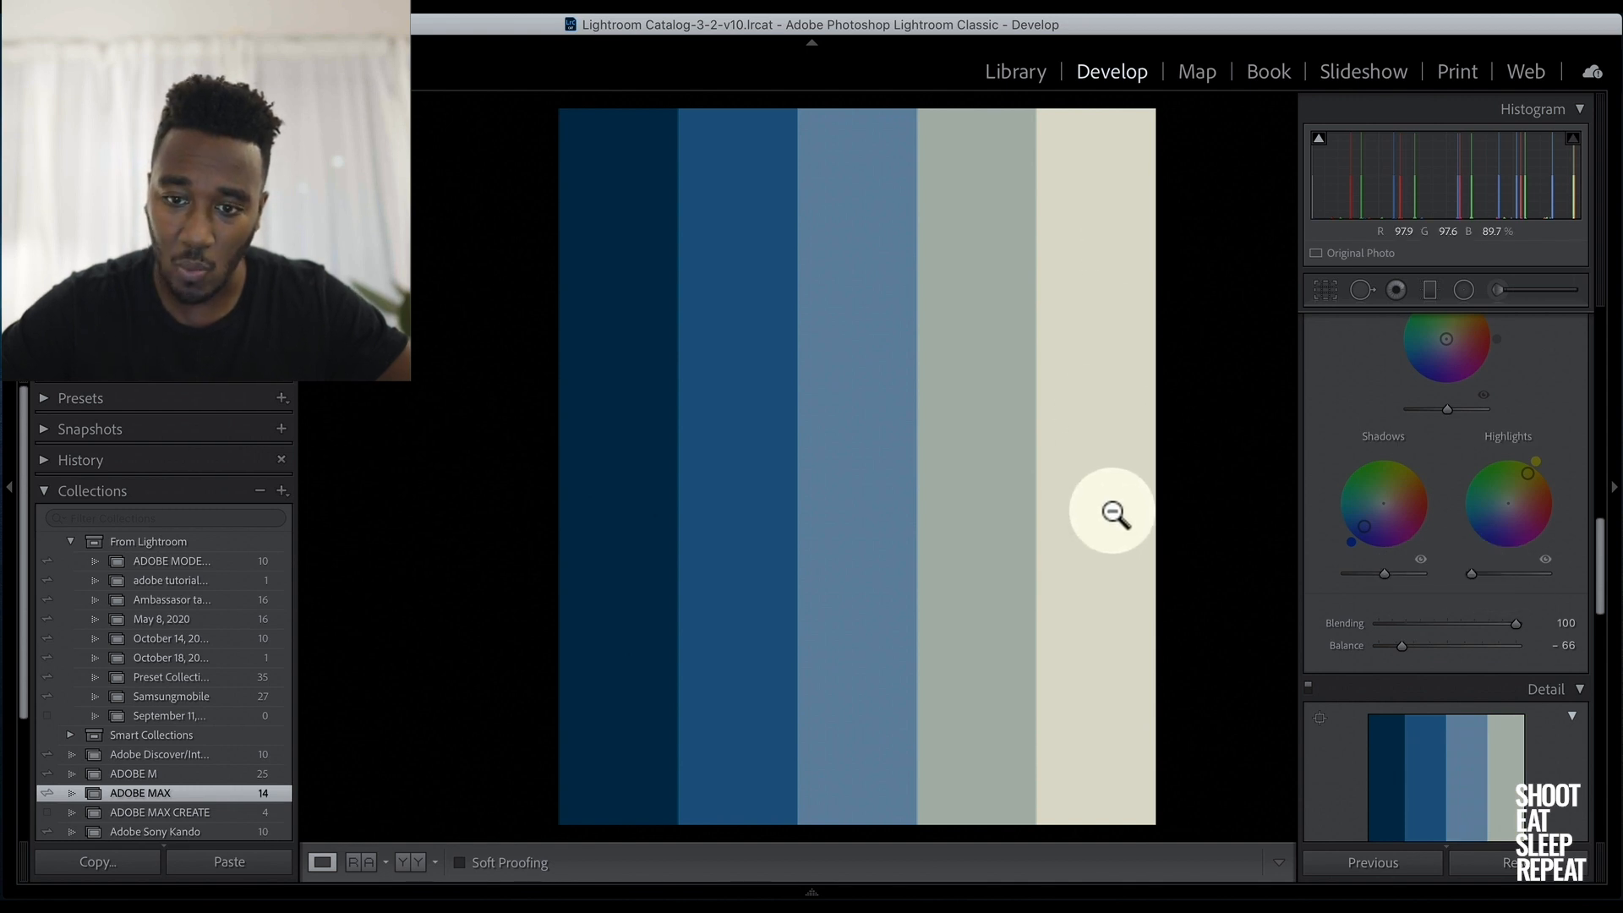
Reset the Highlights luminance and Balance to 0, and try a red shadow tint of hue 353 and saturation 40 before undoing it
{"action": "double_click", "coordinate": [1471, 578]}
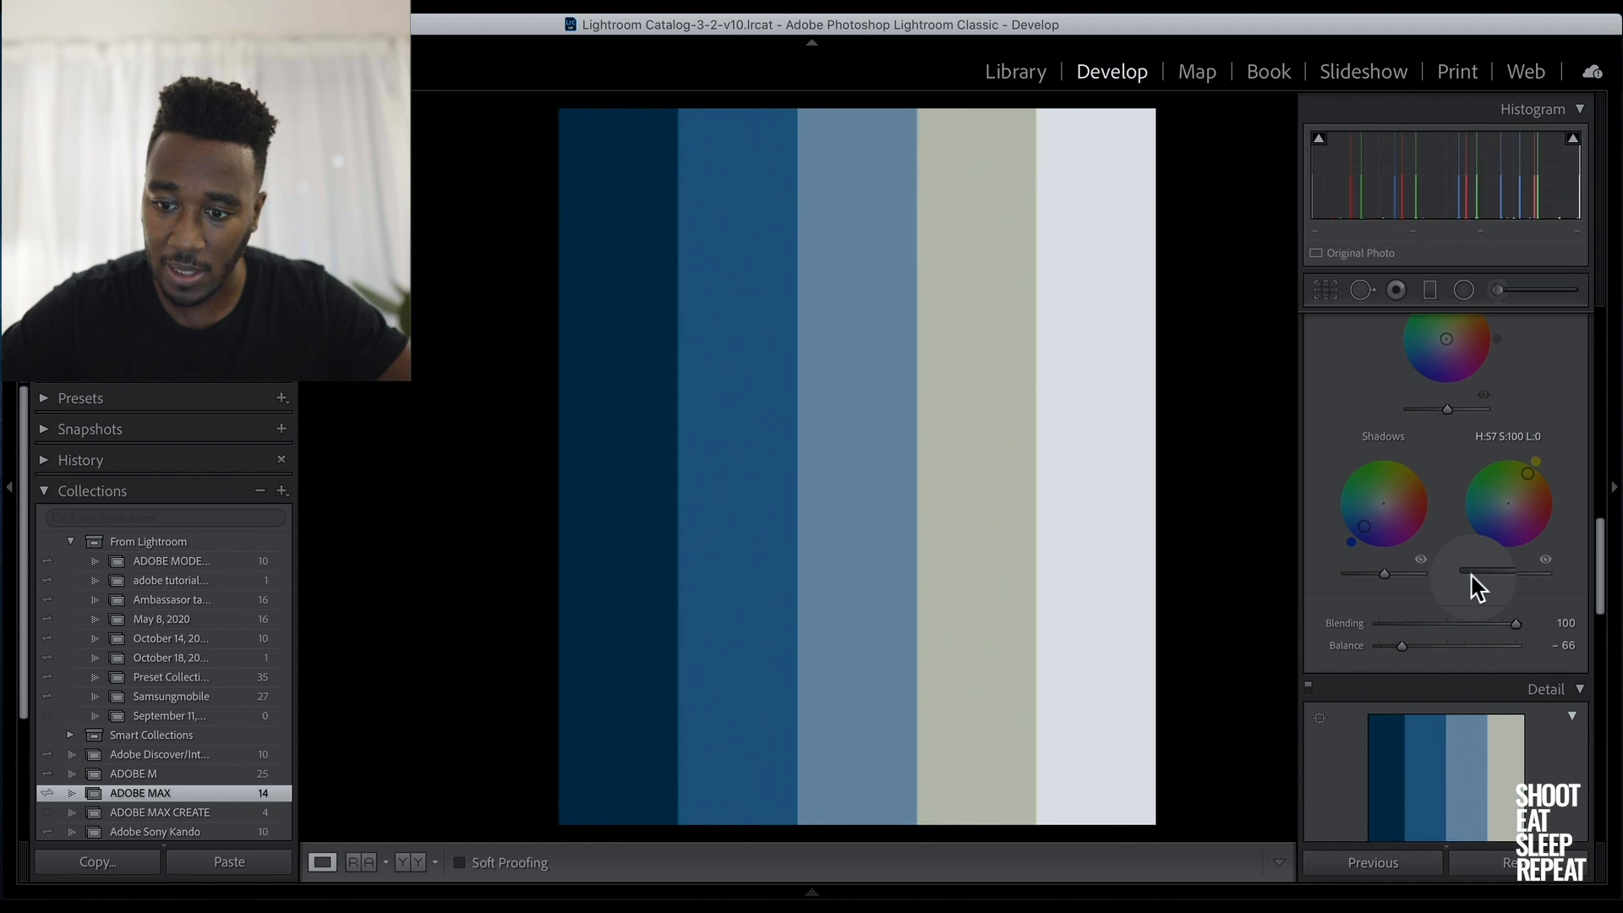
{"action": "double_click", "coordinate": [1401, 645]}
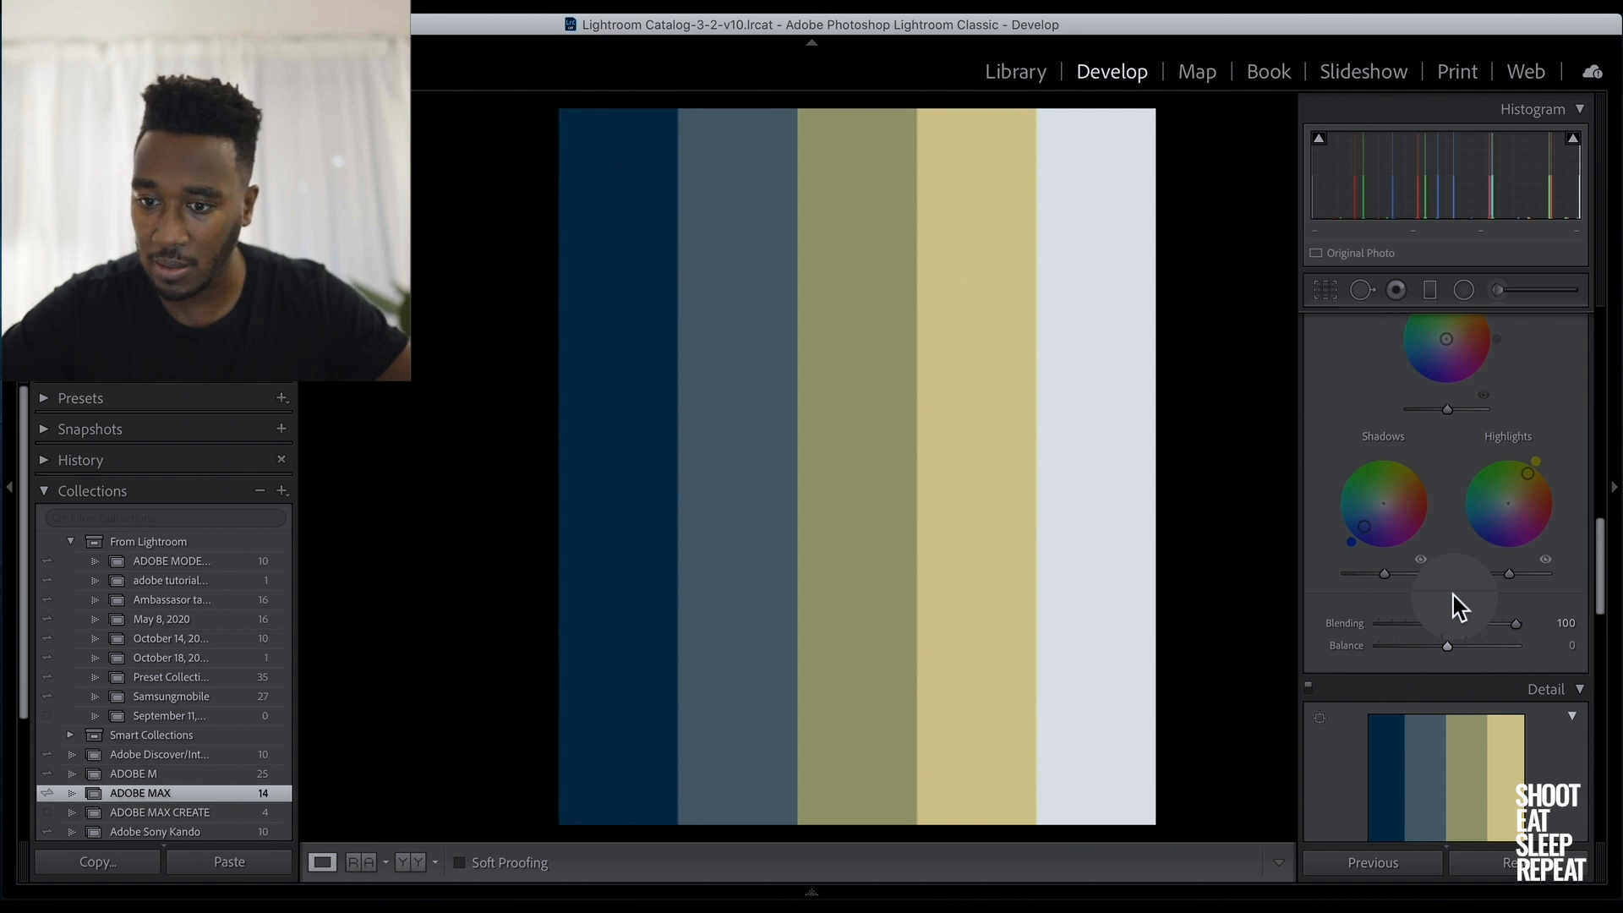
{"action": "left_click_drag", "start_coordinate": [1387, 505], "coordinate": [1400, 505]}
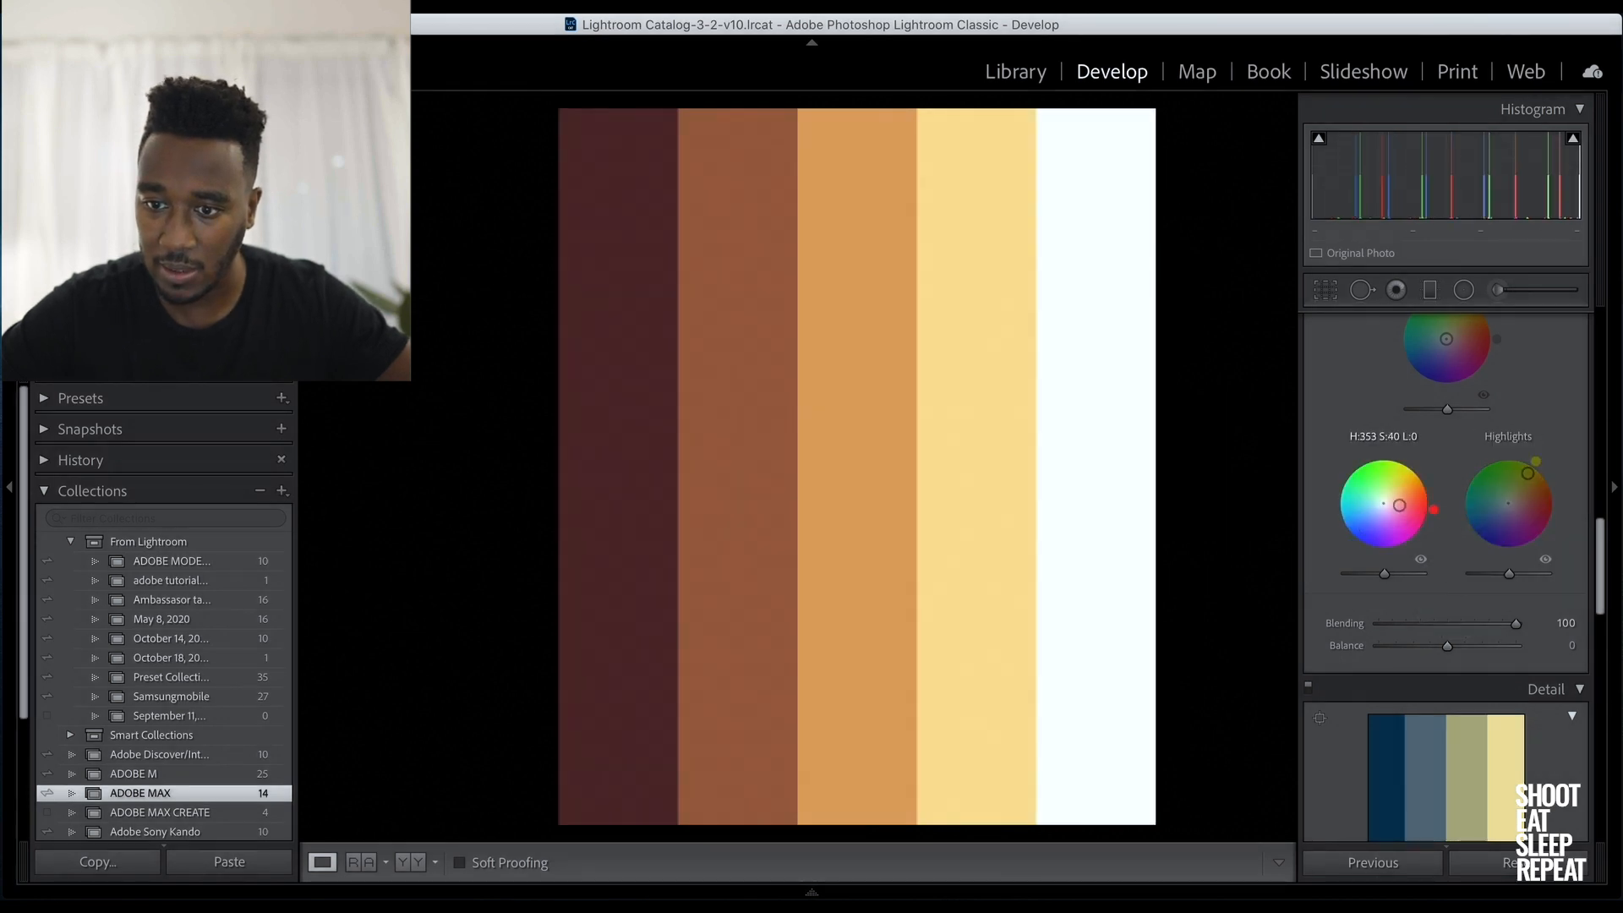
{"action": "key", "text": "ctrl+z"}
Show the Shadows wheel on its own, open its custom colors, and apply the white swatch to neutralize the shadow tint
{"action": "left_click", "coordinate": [1446, 411]}
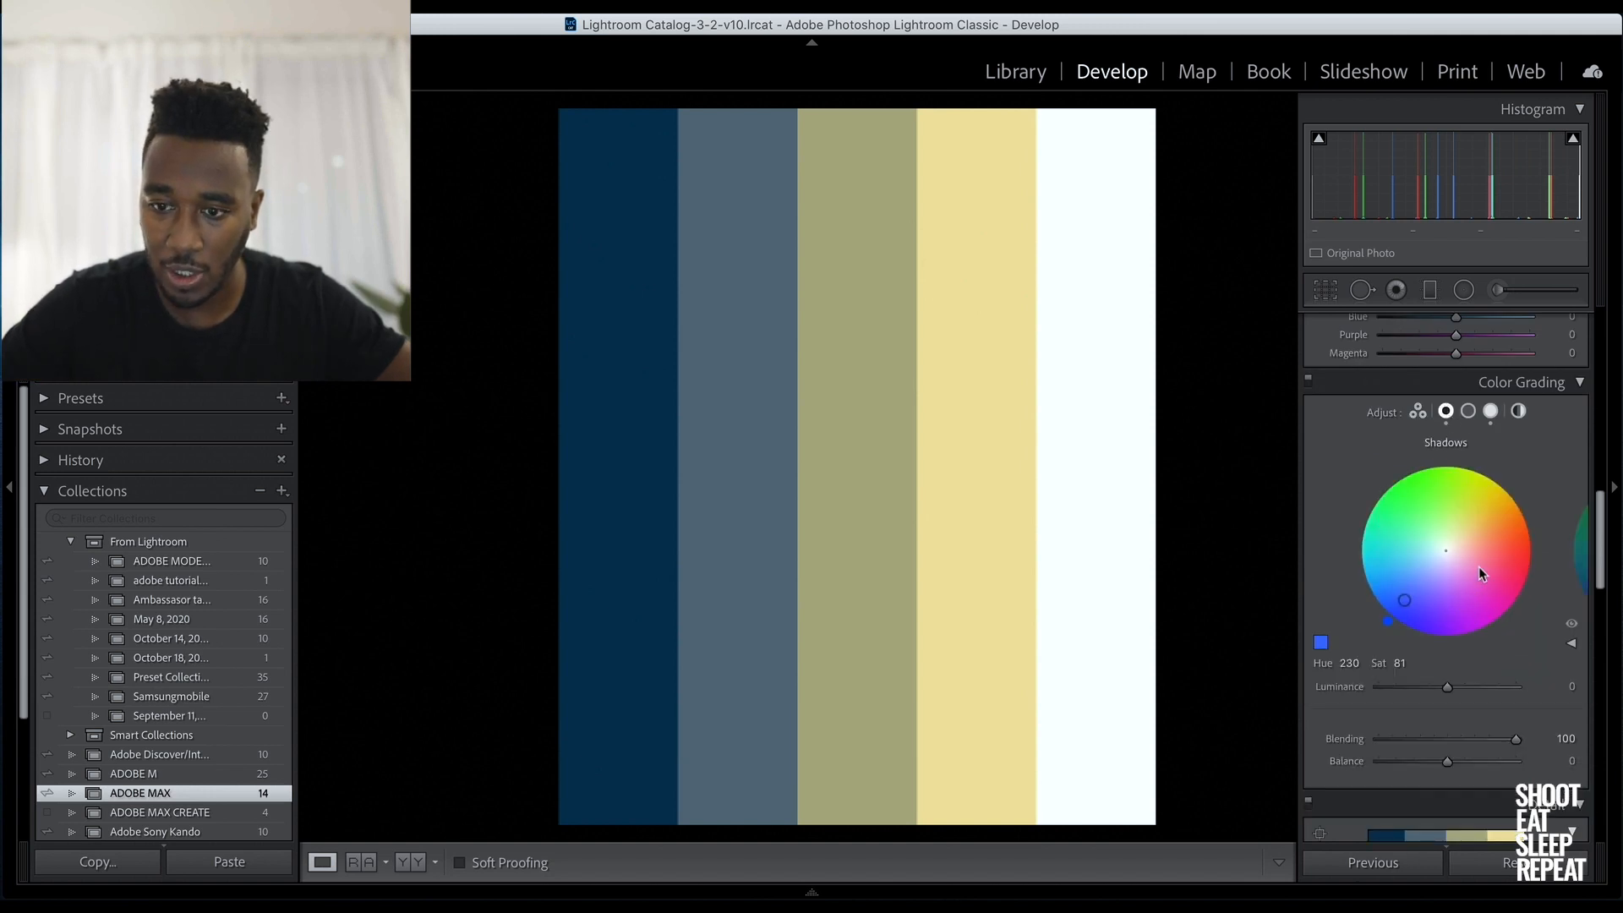
{"action": "left_click", "coordinate": [1320, 645]}
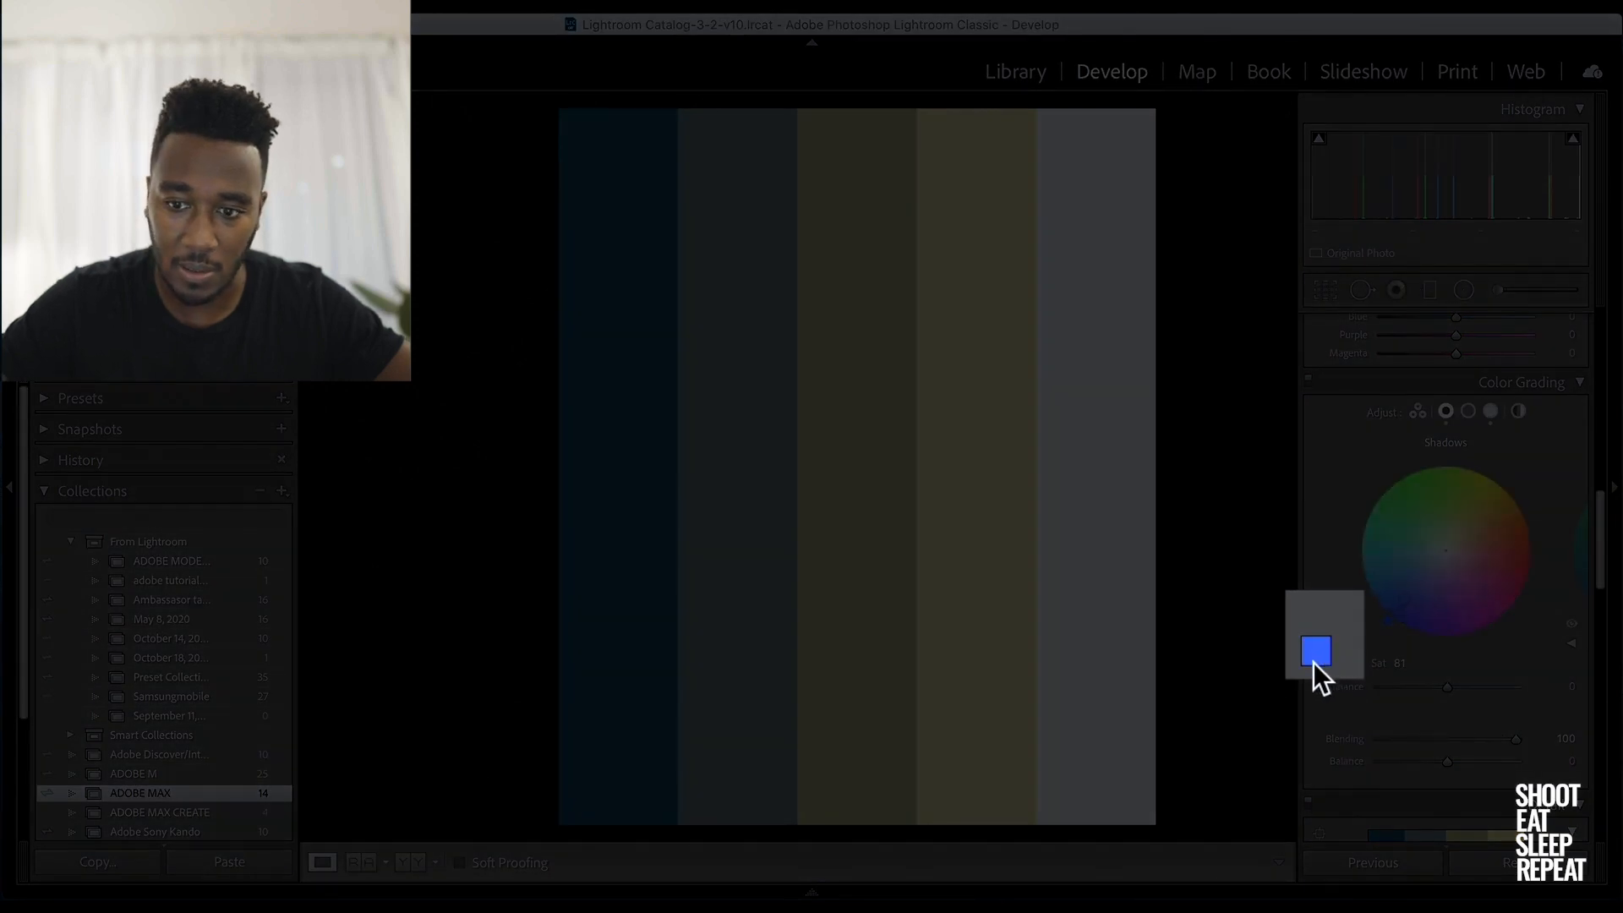
{"action": "left_click", "coordinate": [1314, 663]}
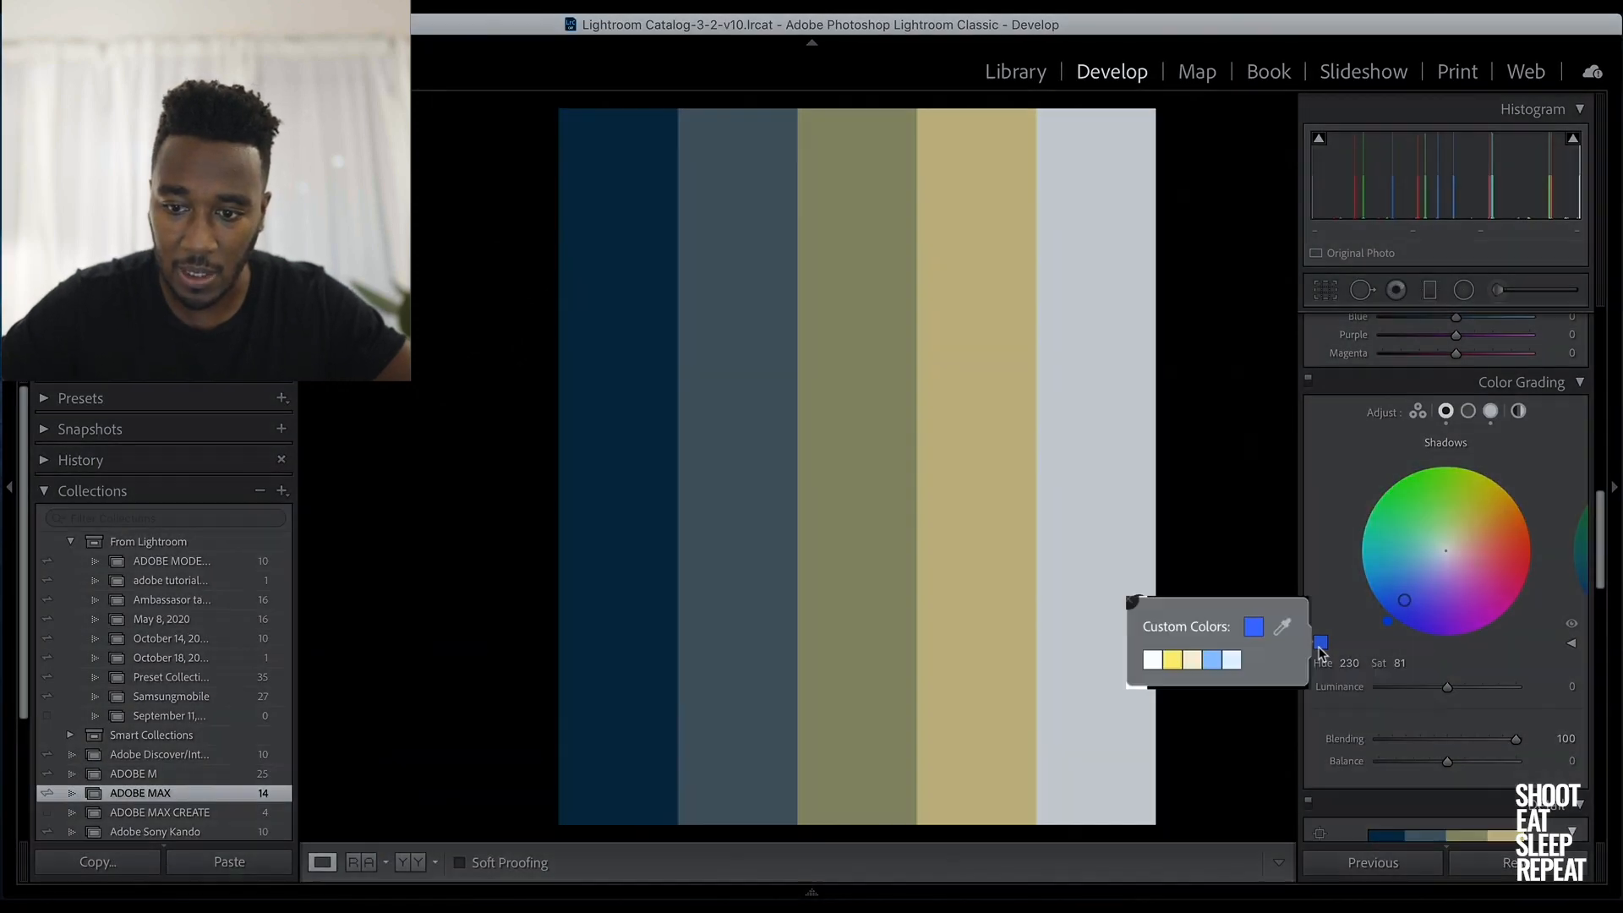
{"action": "left_click", "coordinate": [1321, 647]}
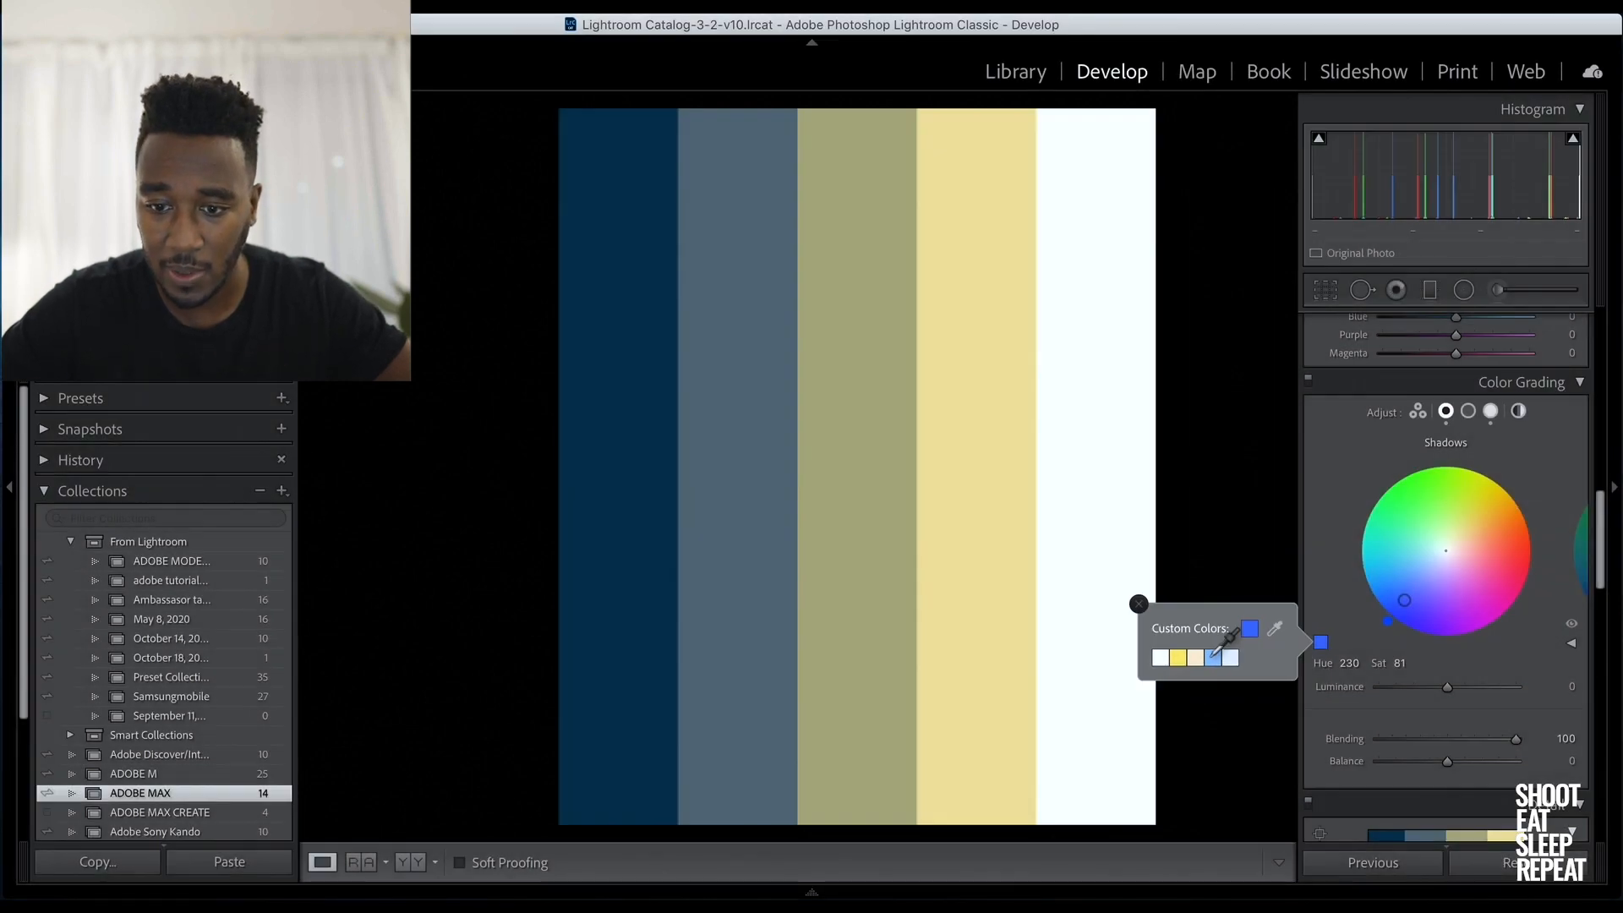
{"action": "left_click_drag", "start_coordinate": [1230, 666], "coordinate": [1164, 658]}
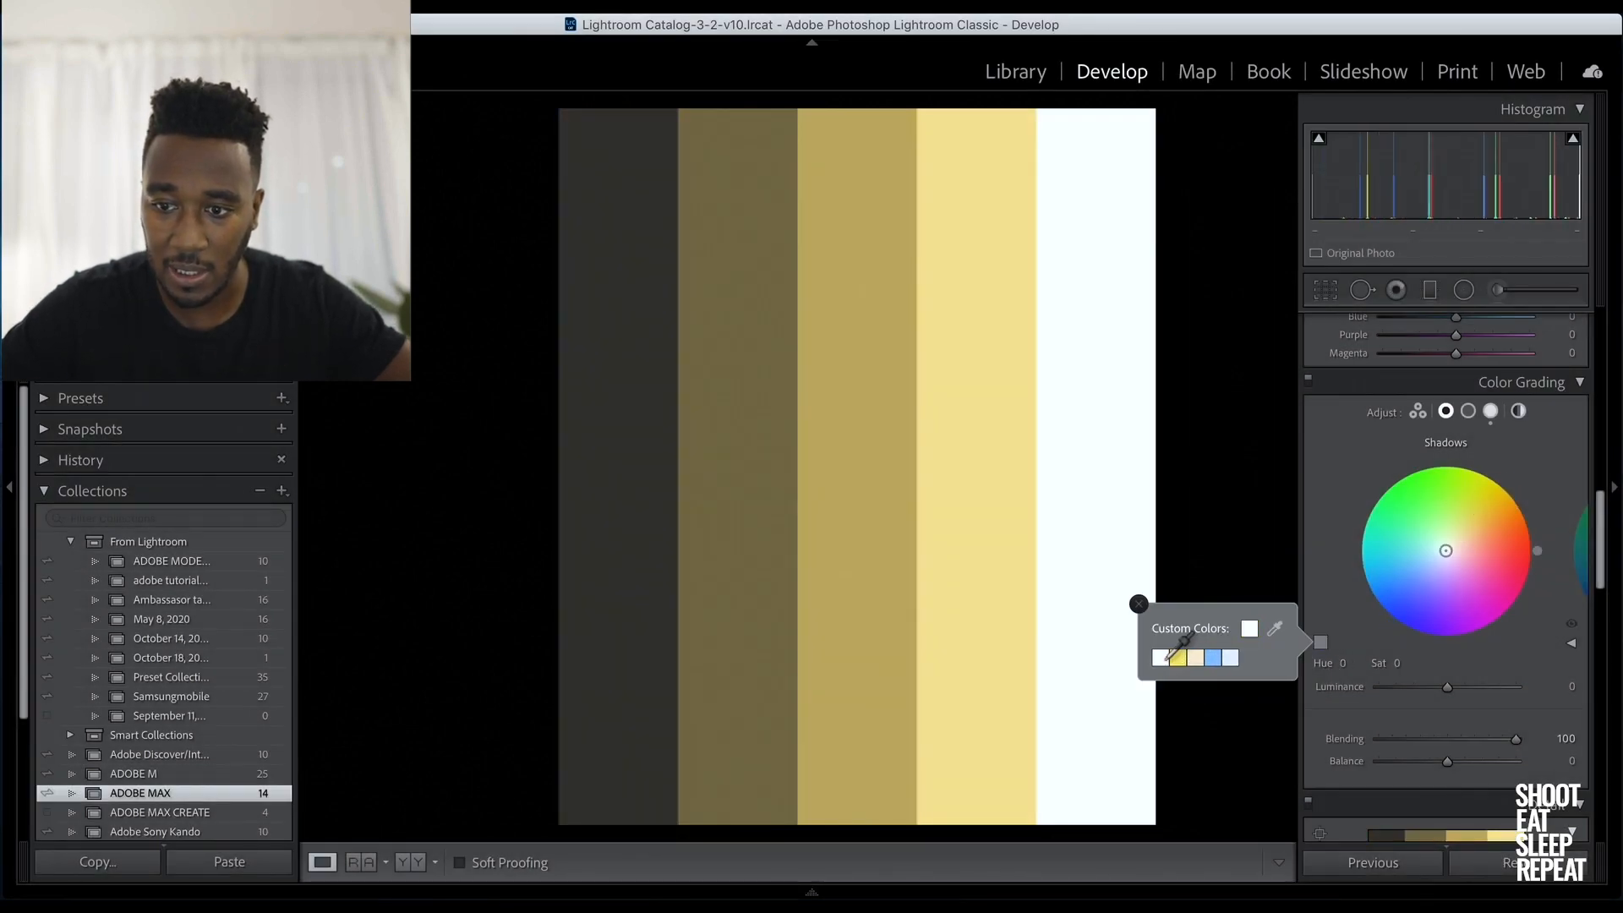
{"action": "left_click_drag", "start_coordinate": [1165, 658], "coordinate": [1170, 657]}
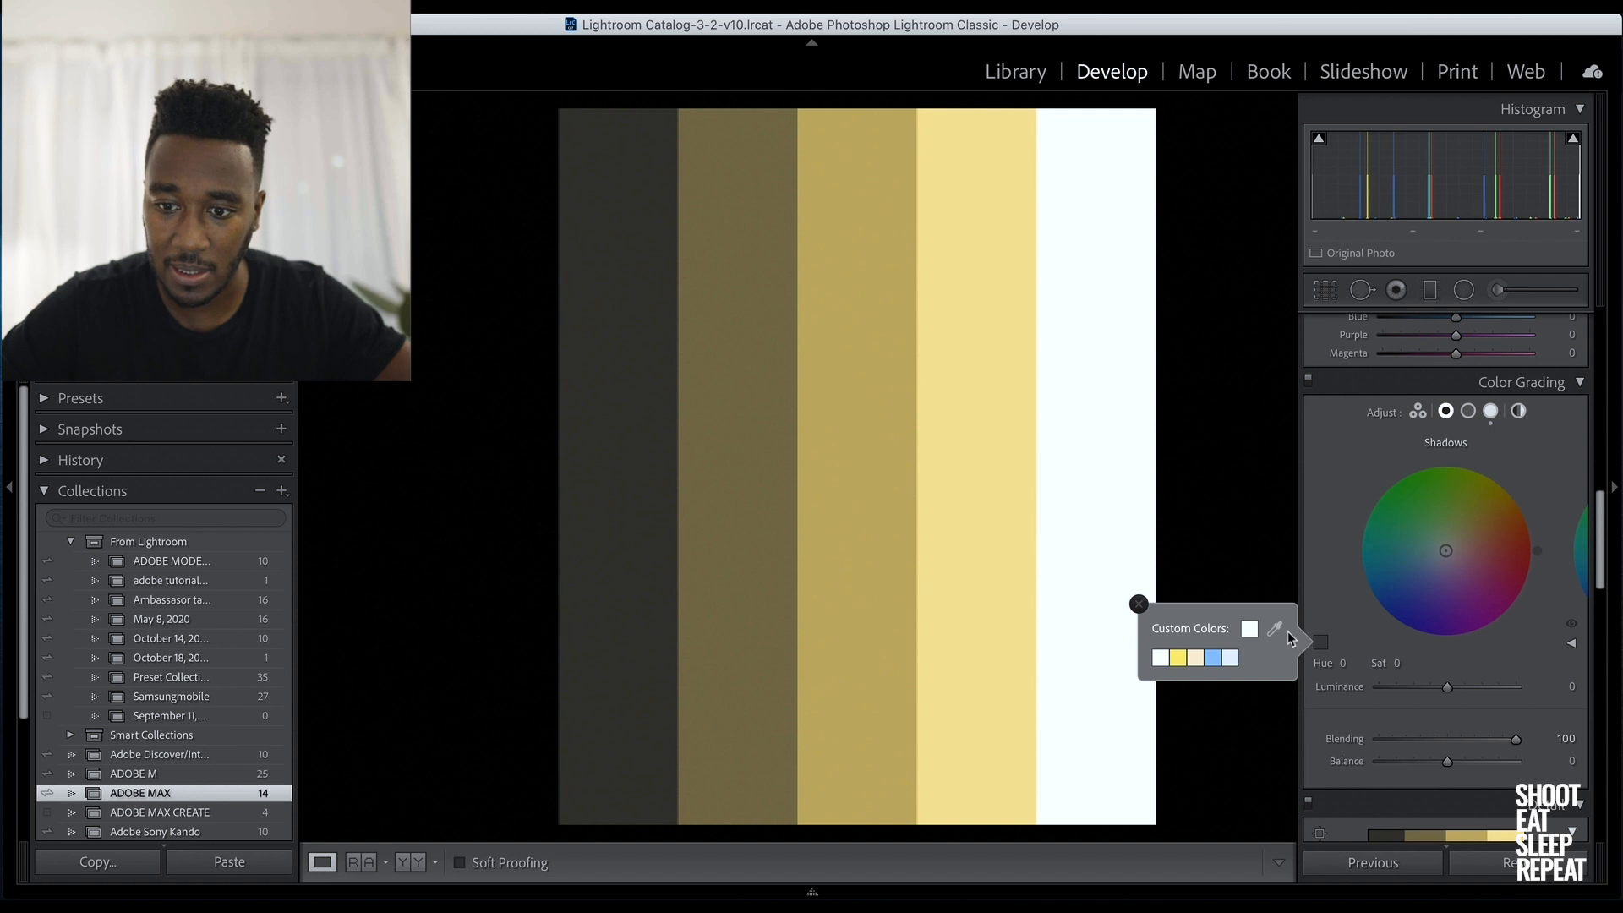
Sample on-screen colors with the shadow eyedropper, trying a blue of hue 208 and saturation 81, and settle on hue 240, saturation 2
{"action": "left_click", "coordinate": [1283, 624]}
{"action": "left_click_drag", "start_coordinate": [1275, 632], "coordinate": [1442, 315]}
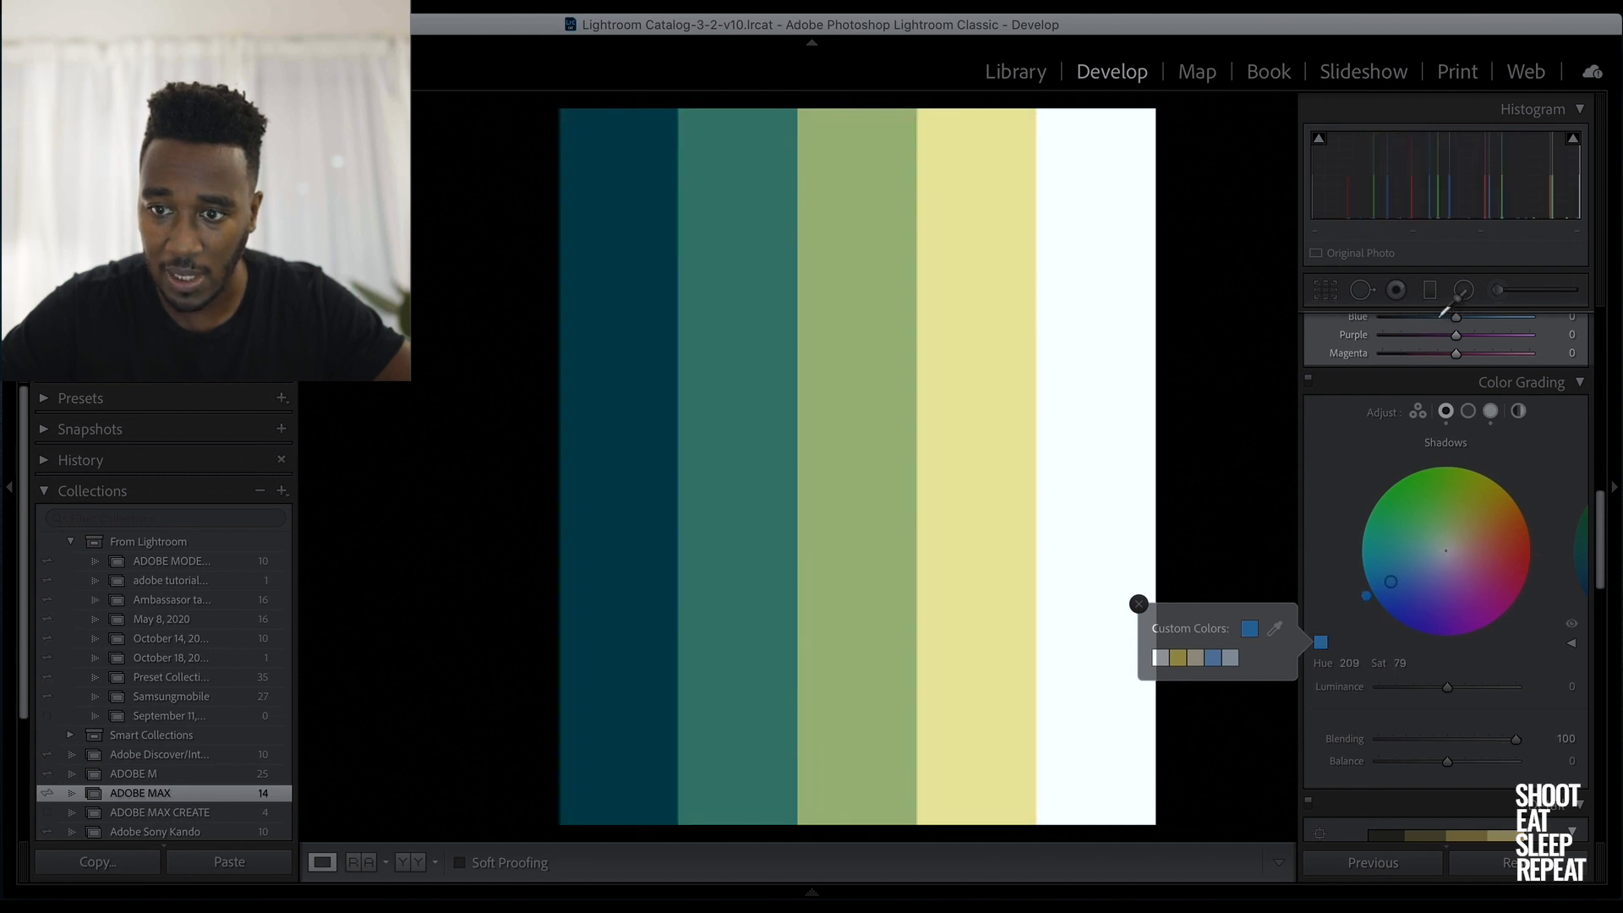
{"action": "left_click_drag", "start_coordinate": [1442, 313], "coordinate": [1442, 313]}
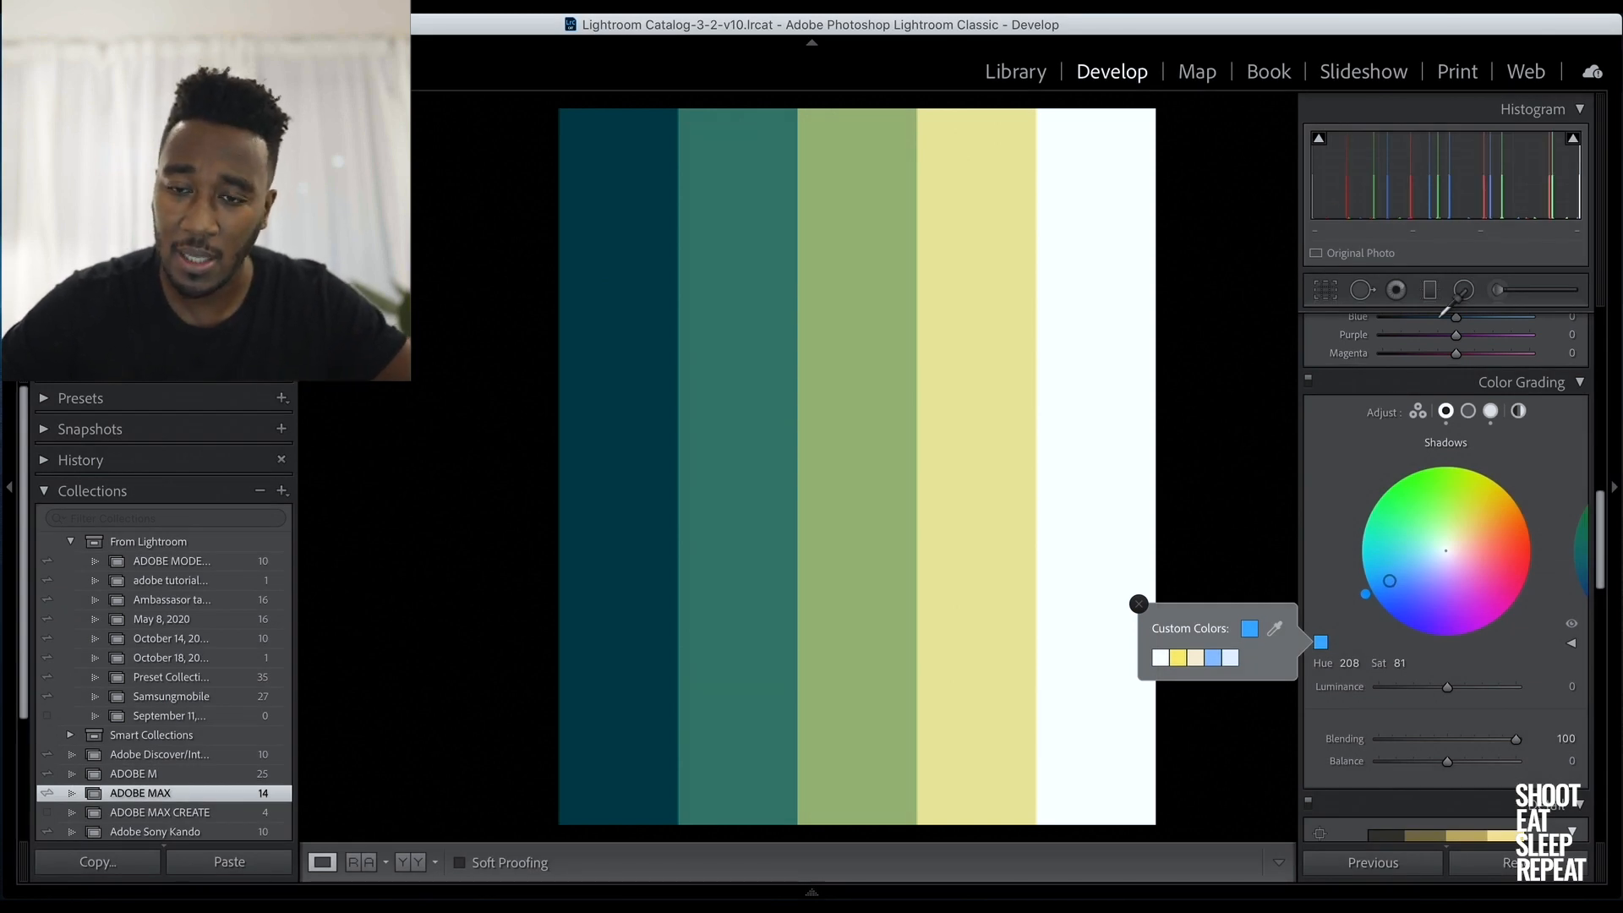
{"action": "left_click_drag", "start_coordinate": [1443, 314], "coordinate": [1444, 313]}
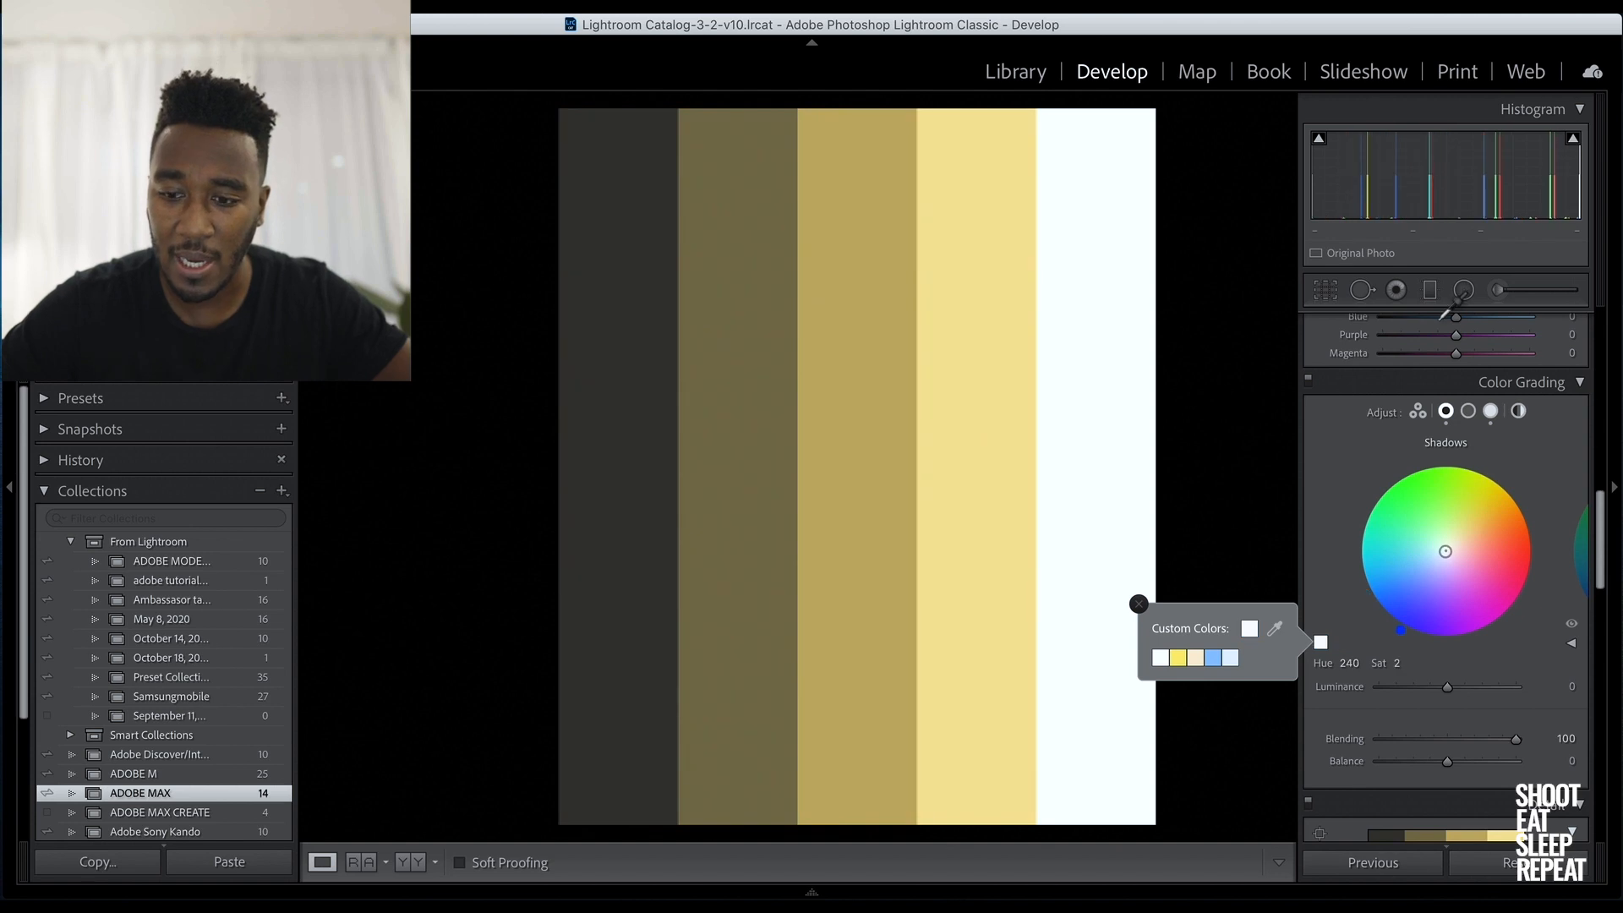
{"action": "left_click_drag", "start_coordinate": [1440, 398], "coordinate": [1373, 470]}
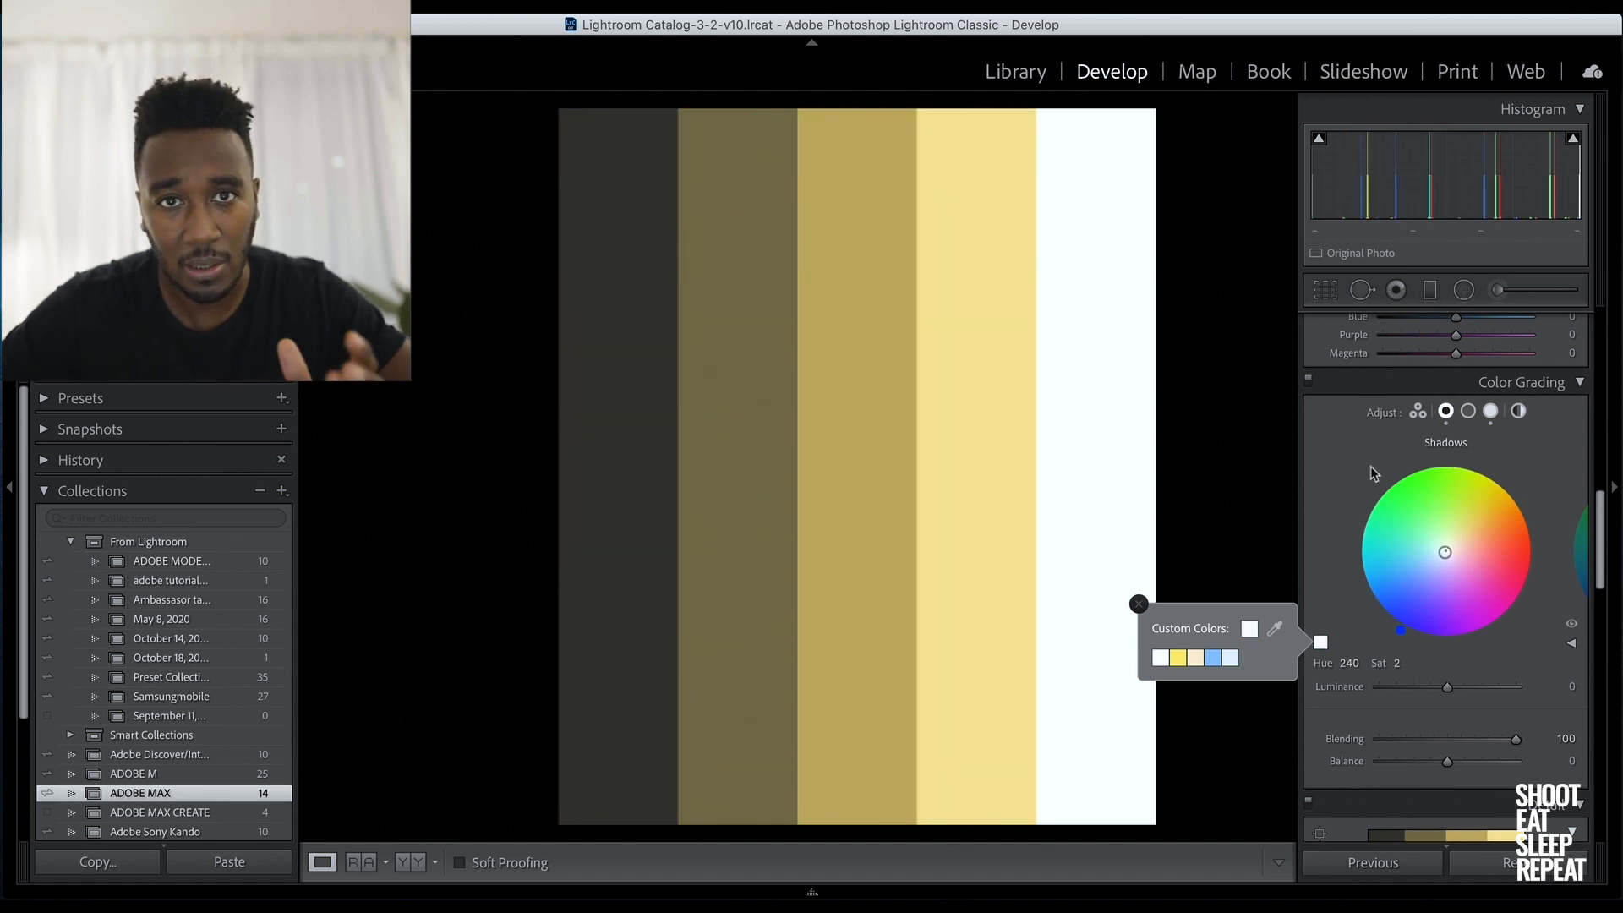